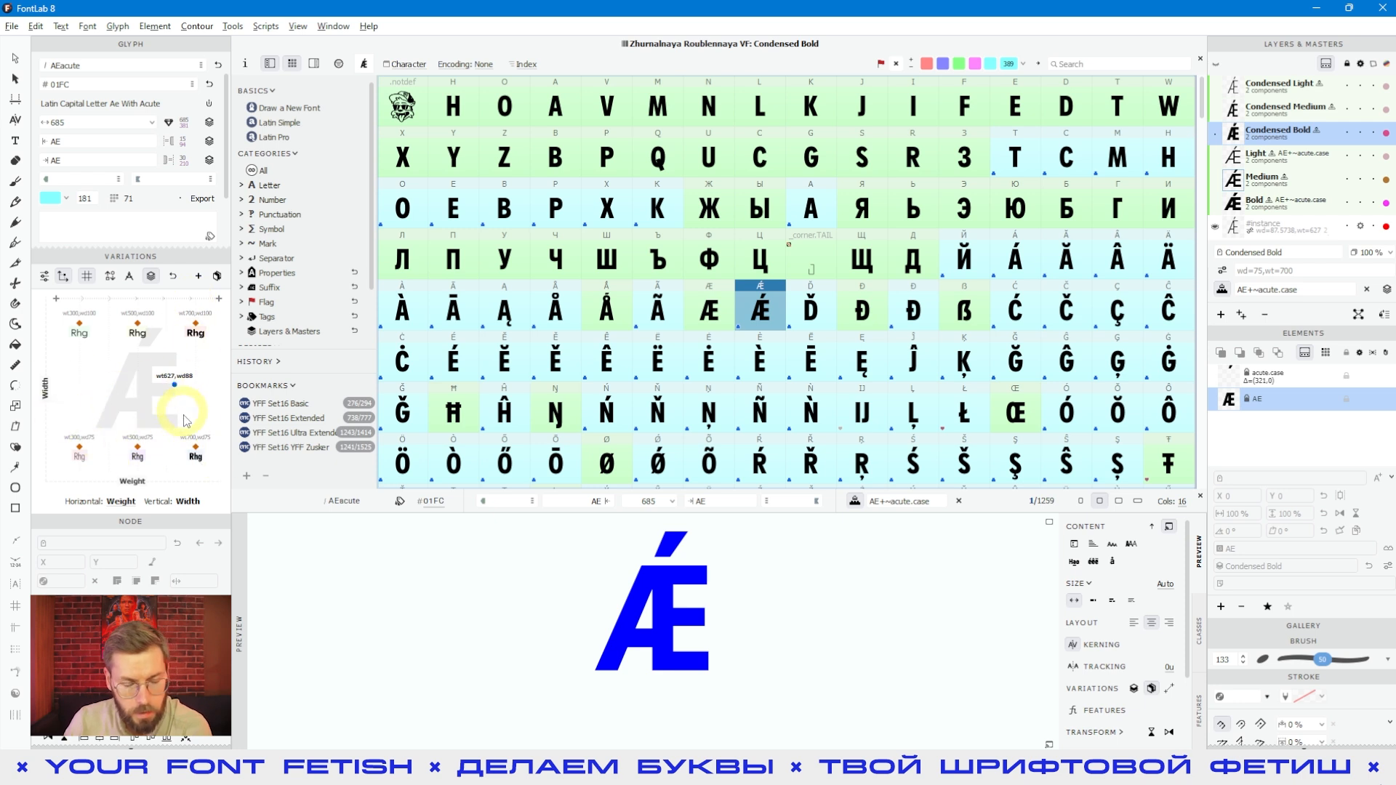
# Preview the Æ-acute glyph at several weight and width positions on the variation map, including the Light master
pyautogui.moveTo(171, 415)
pyautogui.mouseDown()
pyautogui.moveTo(156, 386)
pyautogui.moveTo(127, 378)
pyautogui.moveTo(131, 393)
pyautogui.moveTo(94, 368)
pyautogui.moveTo(181, 393)
pyautogui.moveTo(109, 378)
pyautogui.mouseUp()
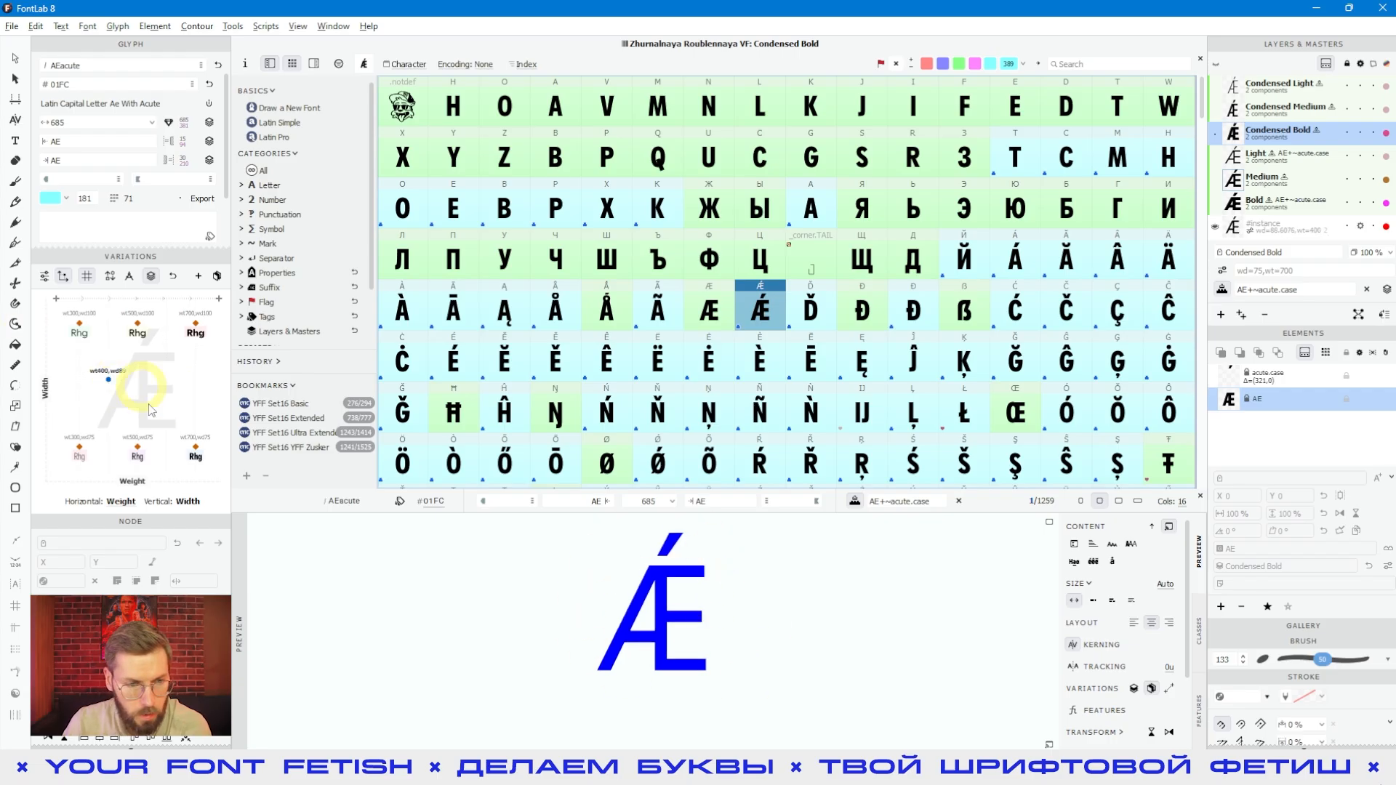
pyautogui.click(126, 320)
pyautogui.click(81, 323)
pyautogui.click(190, 333)
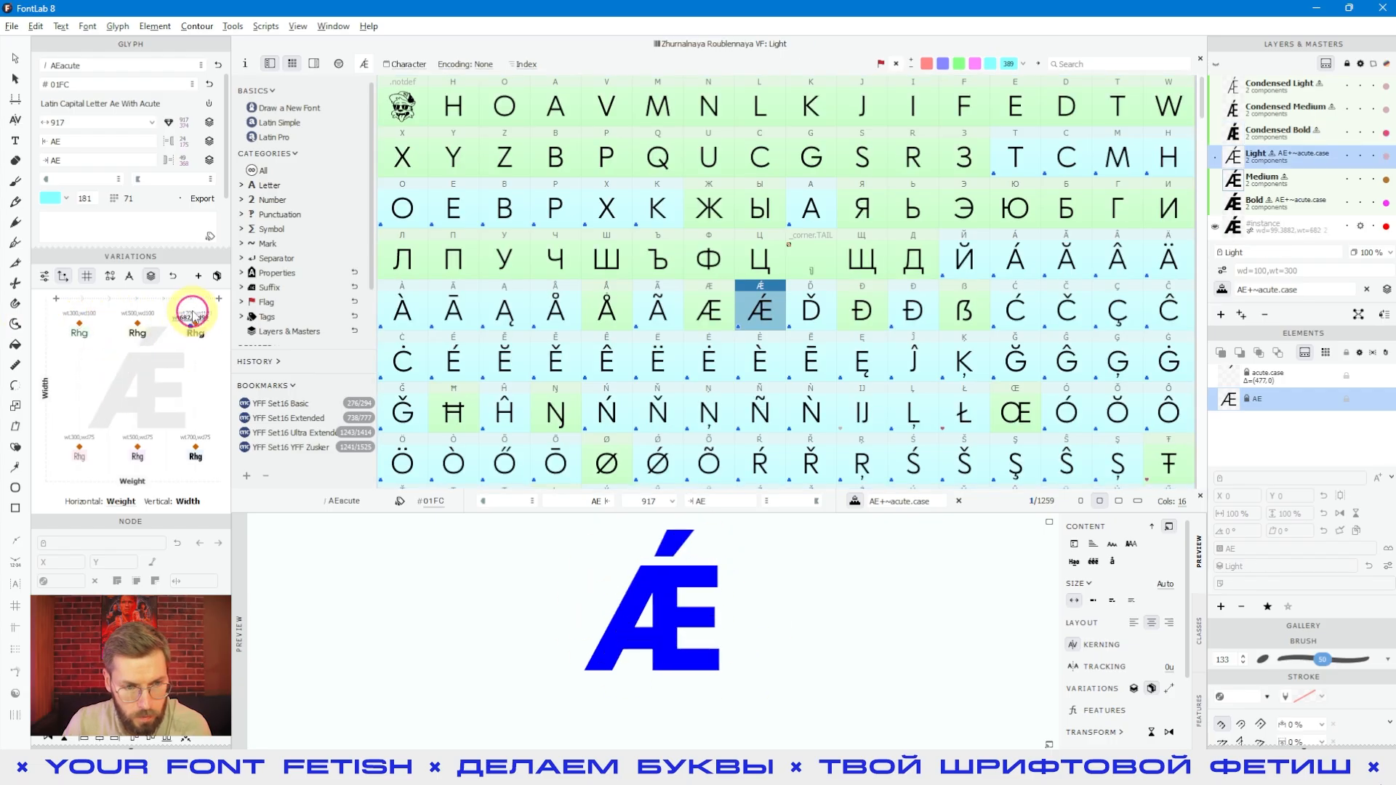
pyautogui.moveTo(109, 375)
pyautogui.mouseDown()
pyautogui.moveTo(125, 364)
pyautogui.moveTo(187, 407)
pyautogui.moveTo(192, 363)
pyautogui.moveTo(105, 361)
pyautogui.moveTo(131, 361)
pyautogui.mouseUp()
# Try swapping the variation map's horizontal axis between Weight and Width, ending with Weight horizontal and Width vertical
pyautogui.click(121, 501)
pyautogui.click(130, 519)
pyautogui.moveTo(119, 360)
pyautogui.mouseDown()
pyautogui.moveTo(112, 430)
pyautogui.moveTo(122, 363)
pyautogui.mouseUp()
pyautogui.click(120, 501)
pyautogui.click(132, 534)
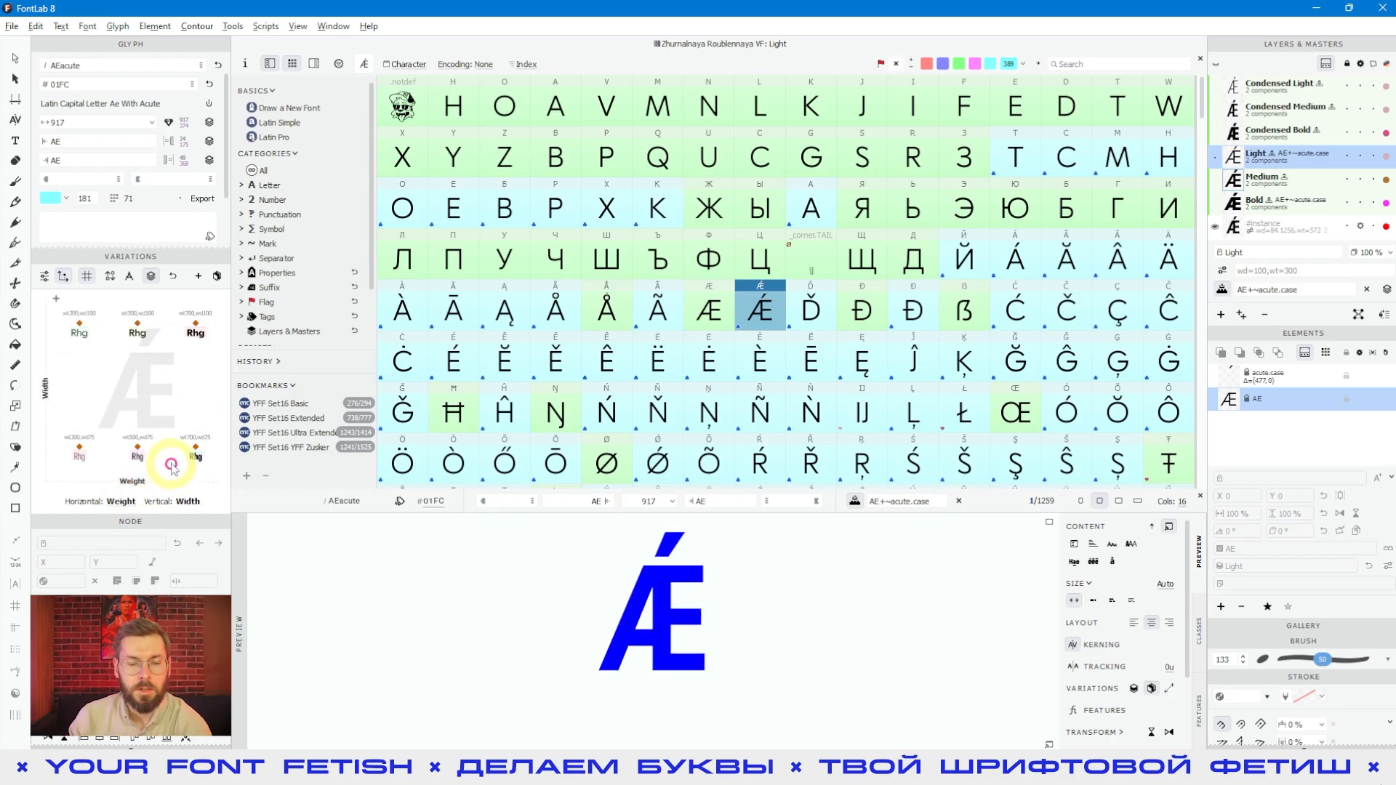
# Select the Aringacute glyph and add the predefined Optical Size axis to the font's axes
pyautogui.click(607, 311)
pyautogui.click(707, 372)
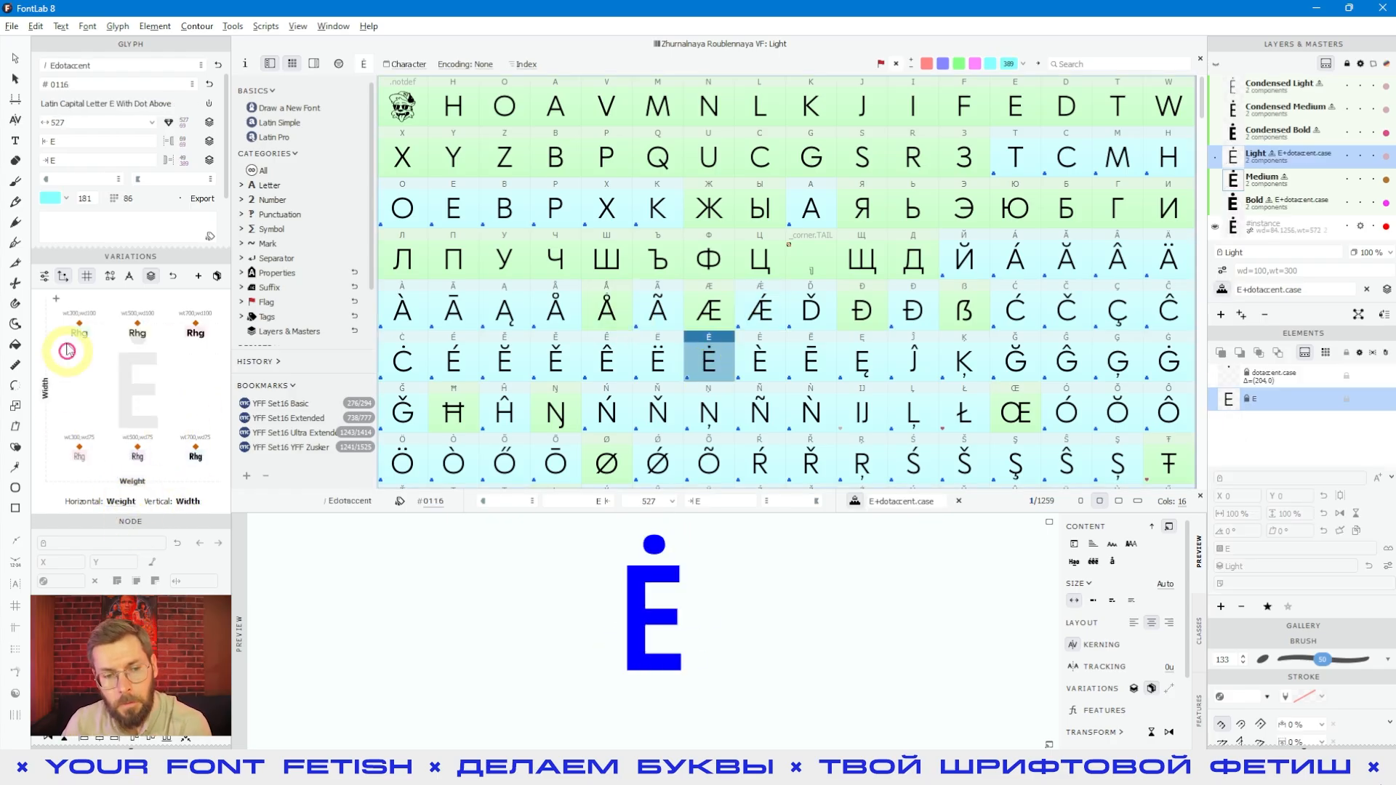
pyautogui.click(616, 327)
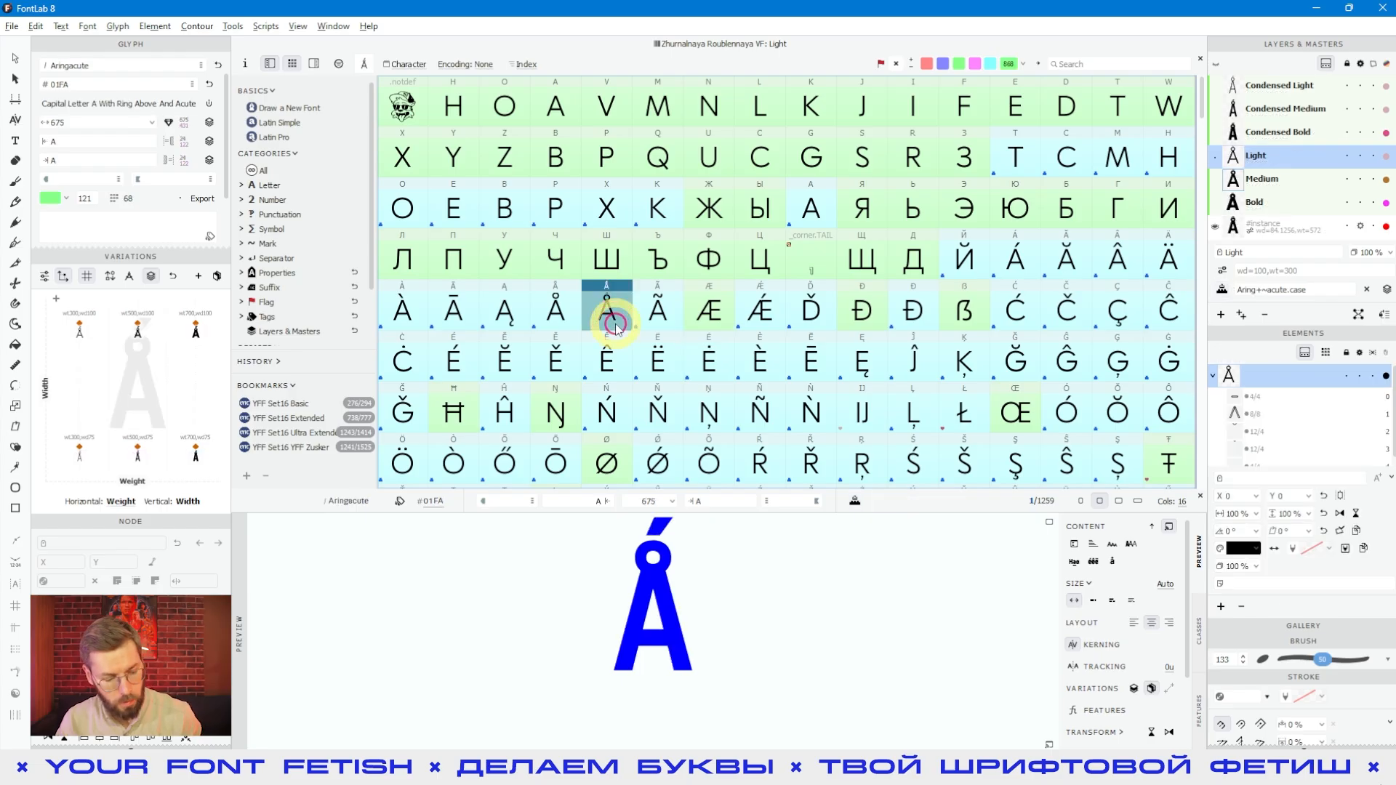
pyautogui.hotkey('ctrl', 'alt', 'f')
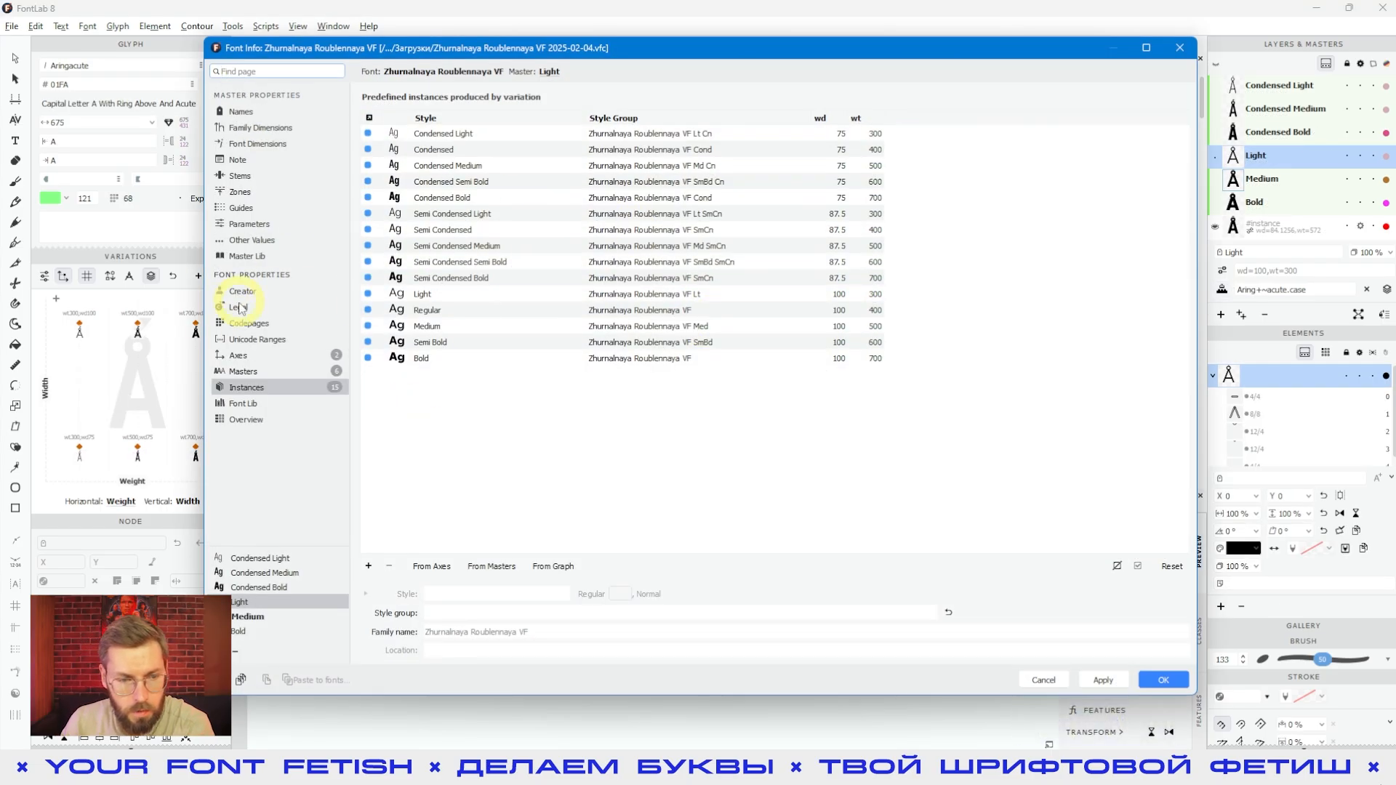
pyautogui.click(251, 356)
pyautogui.click(371, 594)
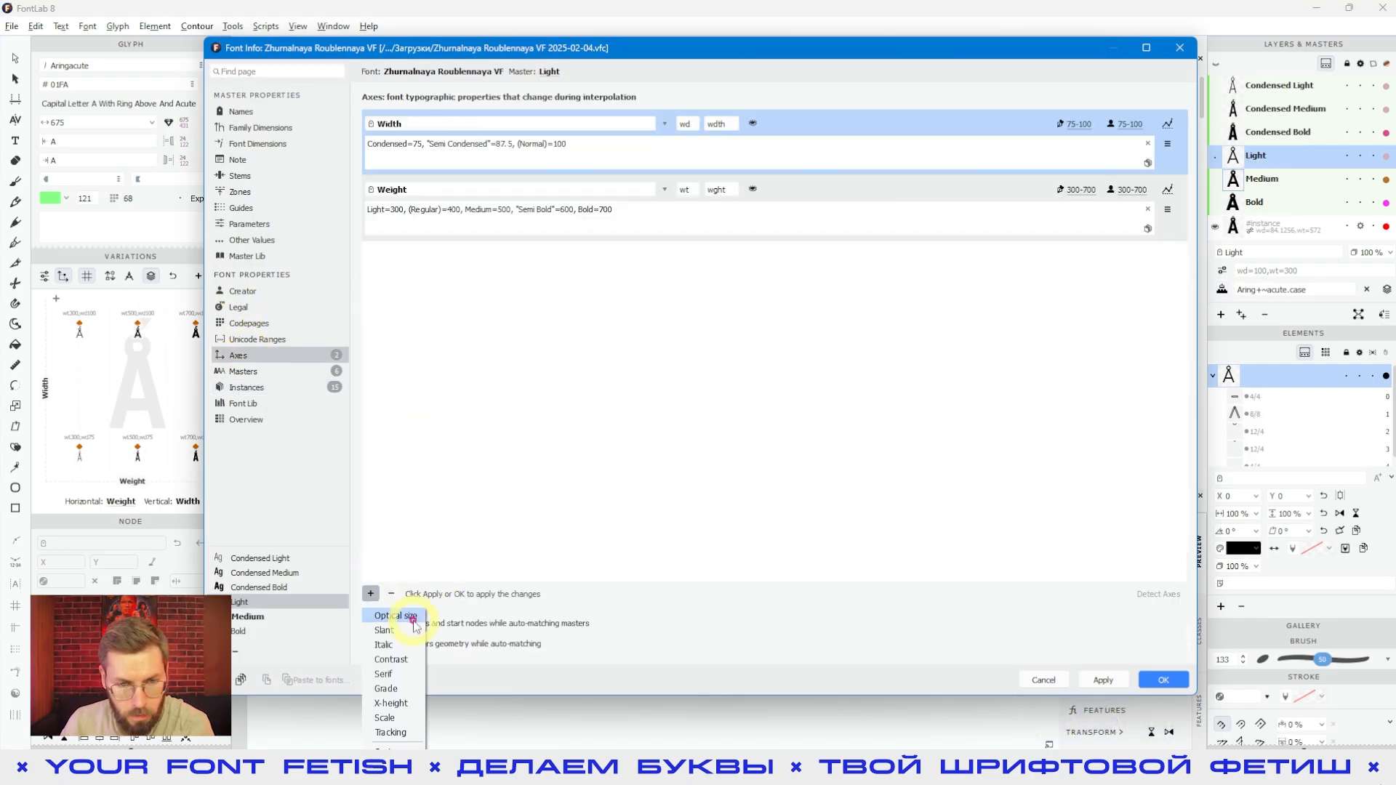
pyautogui.click(400, 615)
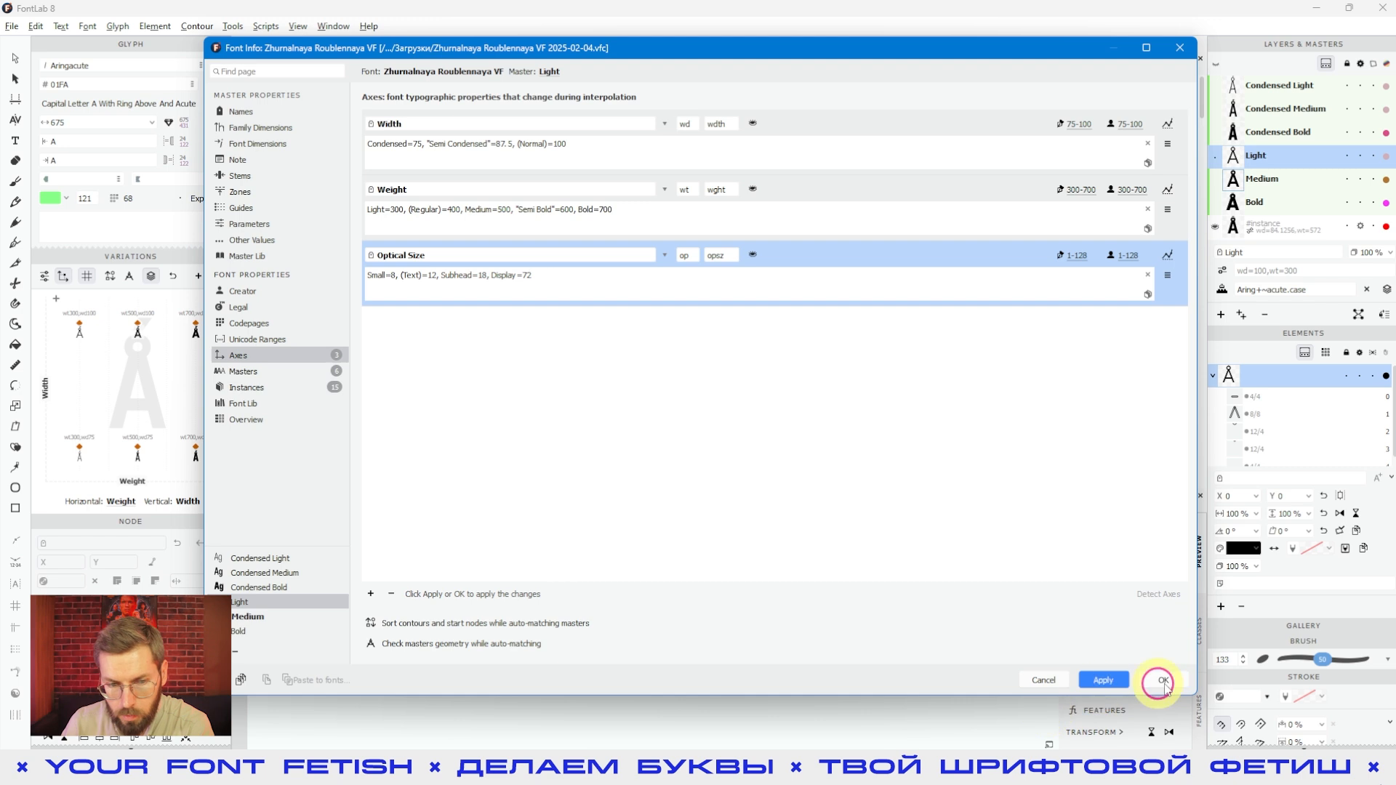
pyautogui.click(1172, 680)
# Move Optical Size to about 51.3 and preview the glyph at an intermediate weight and width
pyautogui.moveTo(50, 500); pyautogui.dragTo(76, 501)
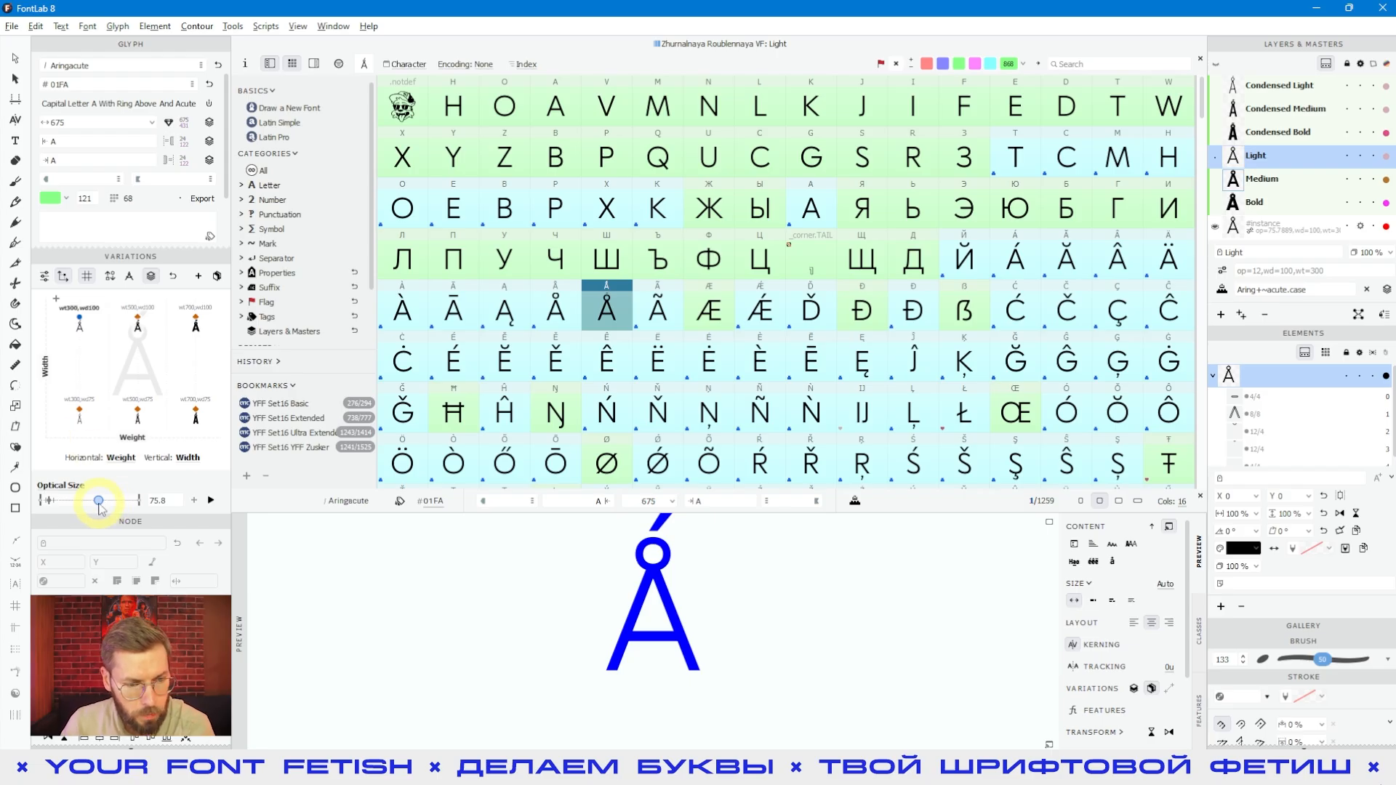
pyautogui.moveTo(100, 503)
pyautogui.mouseDown()
pyautogui.moveTo(51, 502)
pyautogui.moveTo(112, 507)
pyautogui.moveTo(93, 507)
pyautogui.mouseUp()
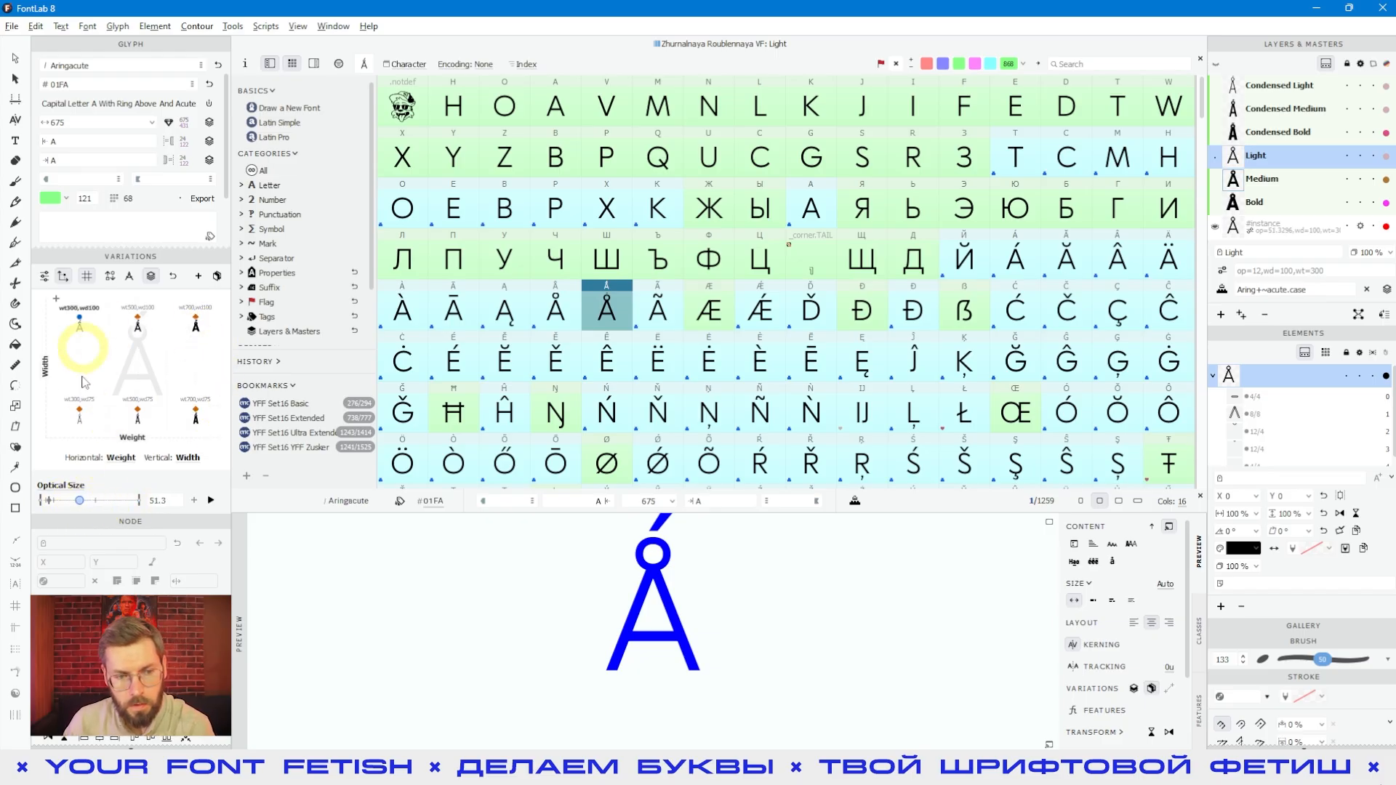
pyautogui.click(156, 352)
# Assign Optical Size to the map's horizontal axis and preview the glyph at Weight 473, Optical Size 70 and Width 90
pyautogui.click(142, 499)
pyautogui.click(145, 502)
pyautogui.moveTo(109, 499)
pyautogui.mouseDown()
pyautogui.moveTo(90, 499)
pyautogui.moveTo(161, 504)
pyautogui.moveTo(84, 501)
pyautogui.mouseUp()
pyautogui.click(143, 353)
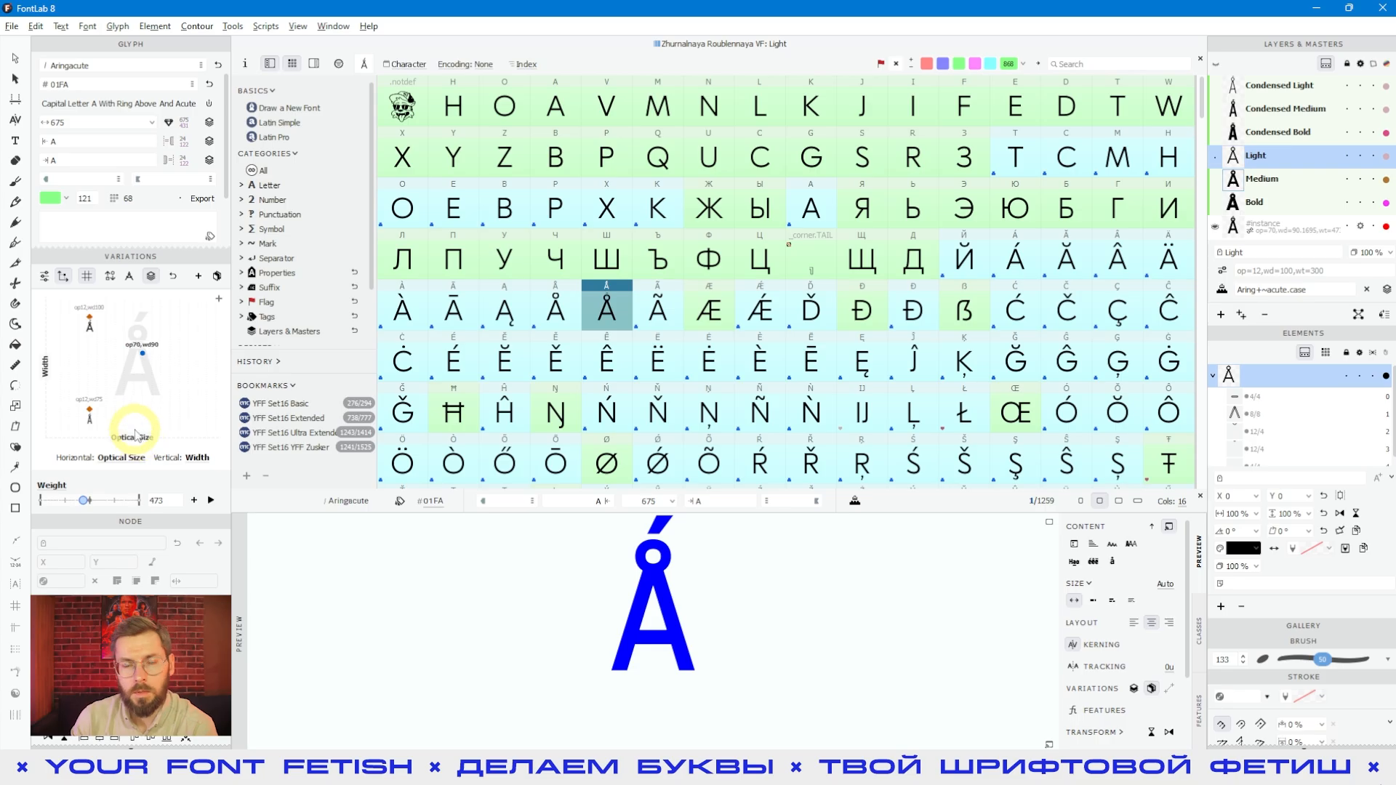
# Assign Width to the map's horizontal axis and Weight to the vertical axis, and move Optical Size to about 79.6
pyautogui.click(214, 489)
pyautogui.click(129, 462)
pyautogui.click(133, 479)
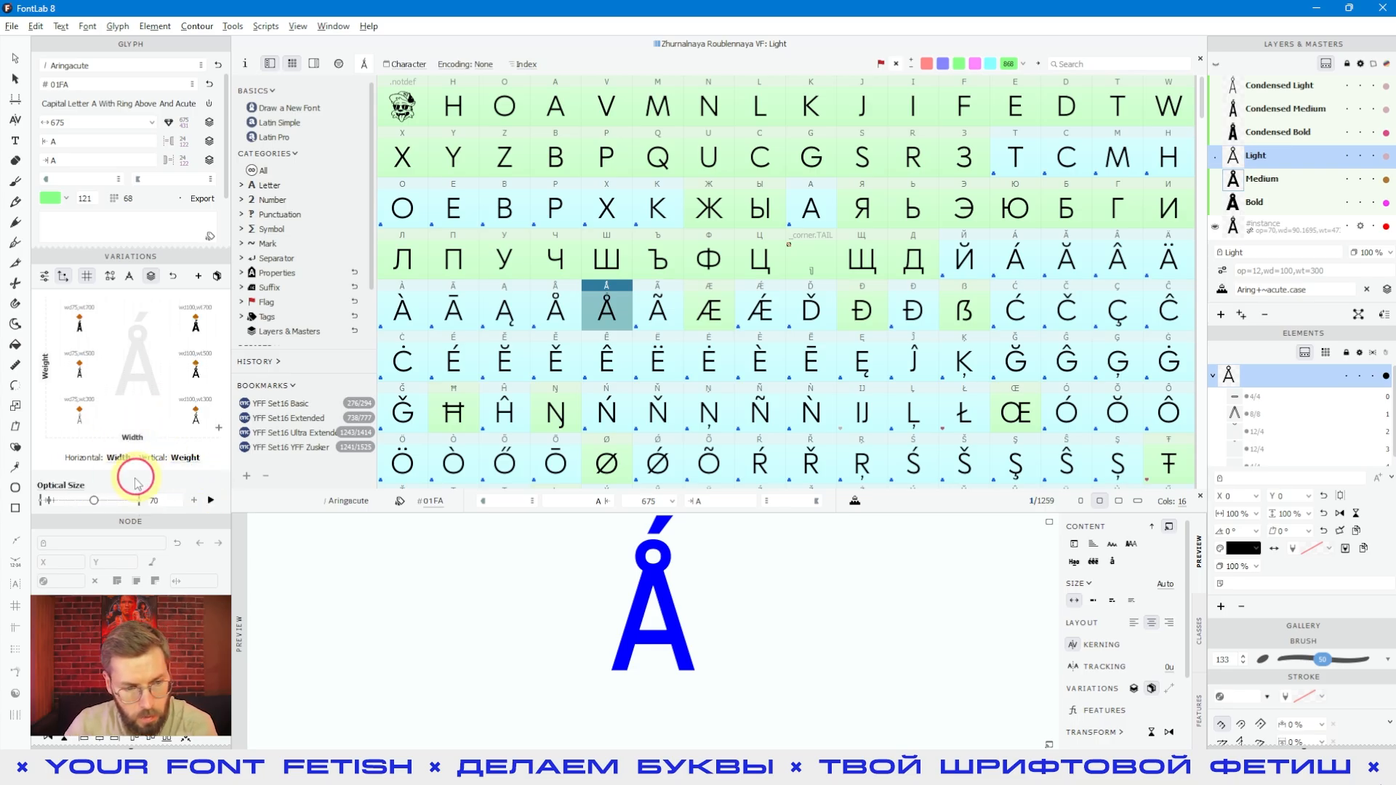
pyautogui.moveTo(95, 502)
pyautogui.mouseDown()
pyautogui.moveTo(118, 505)
pyautogui.moveTo(102, 501)
pyautogui.mouseUp()
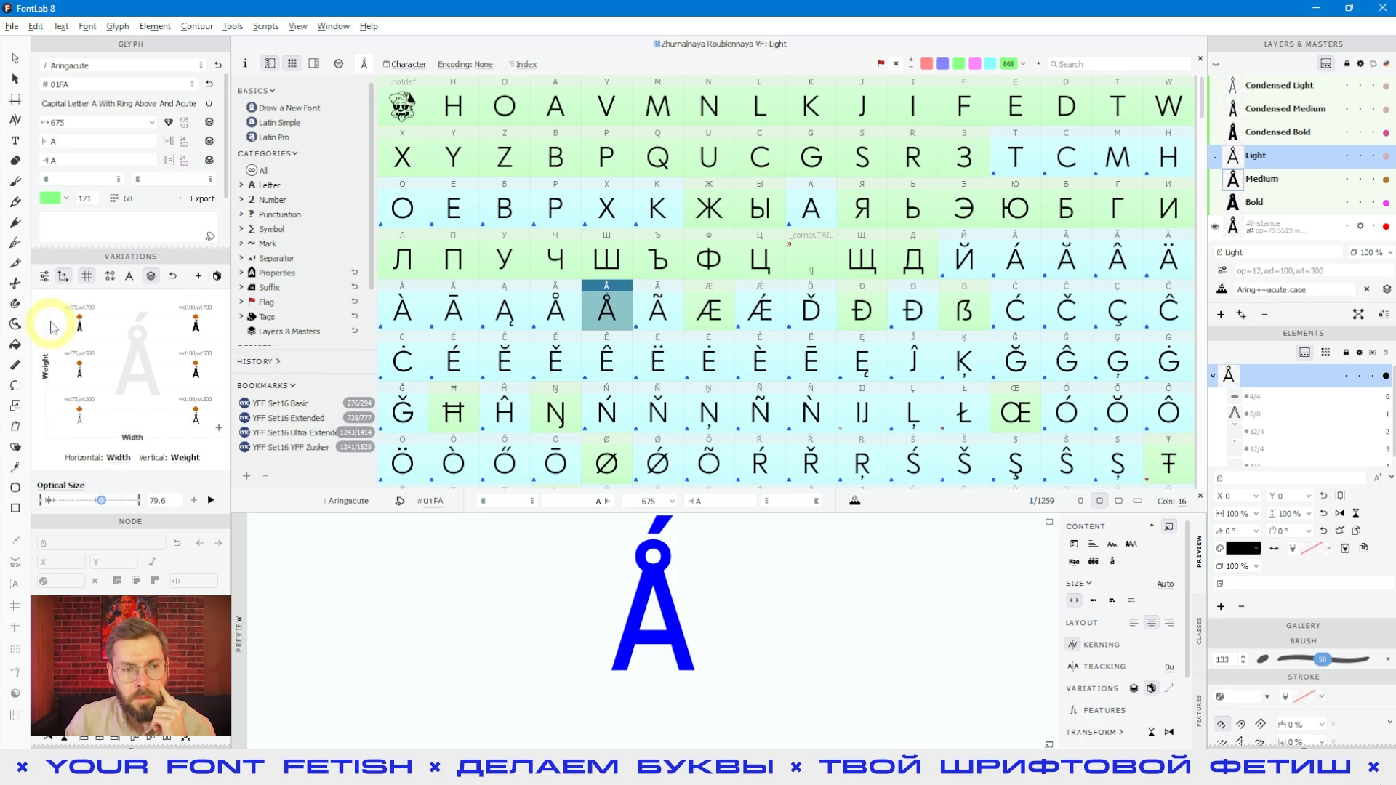
# Show the variation axes as sliders and enlarge the panel to fit all three axes and the instance list
pyautogui.click(46, 275)
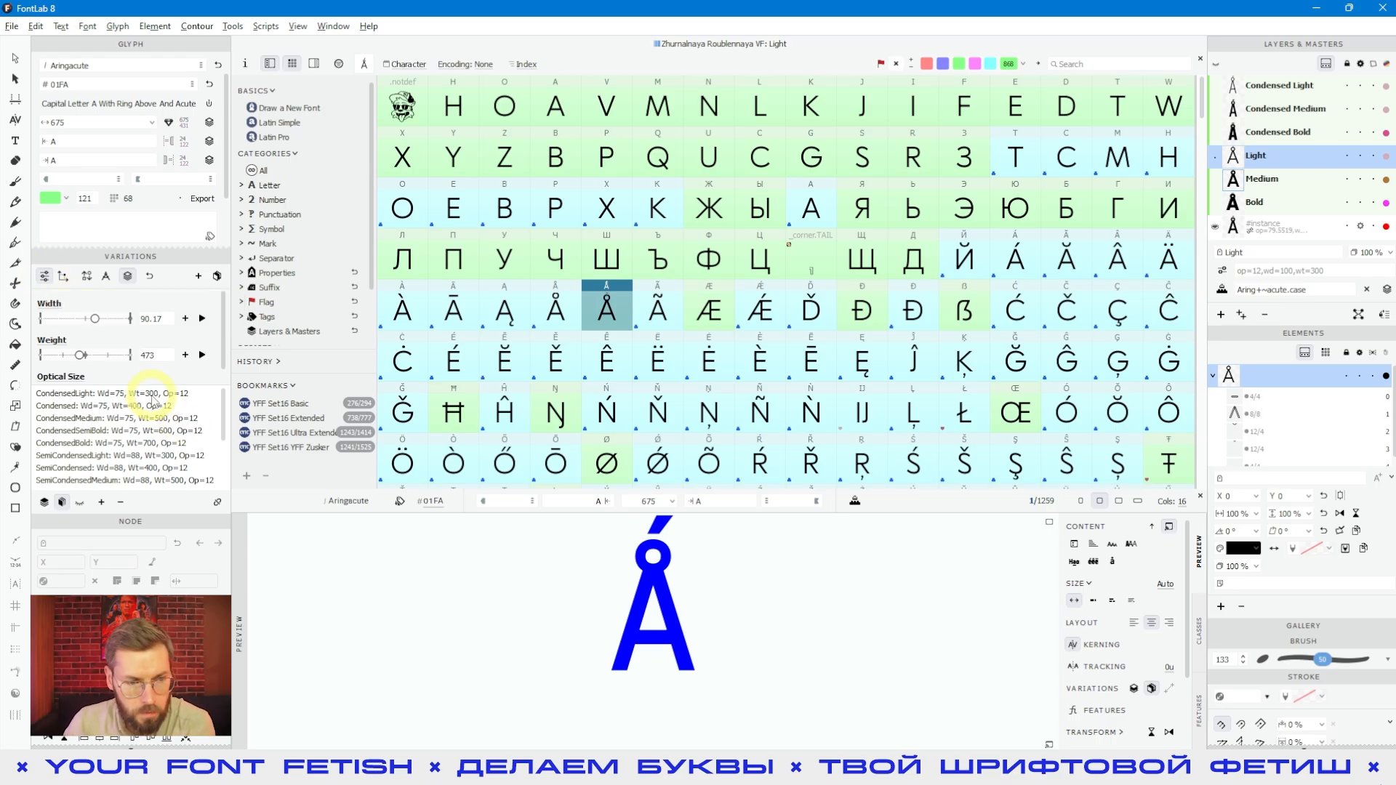
pyautogui.moveTo(116, 381); pyautogui.dragTo(120, 592)
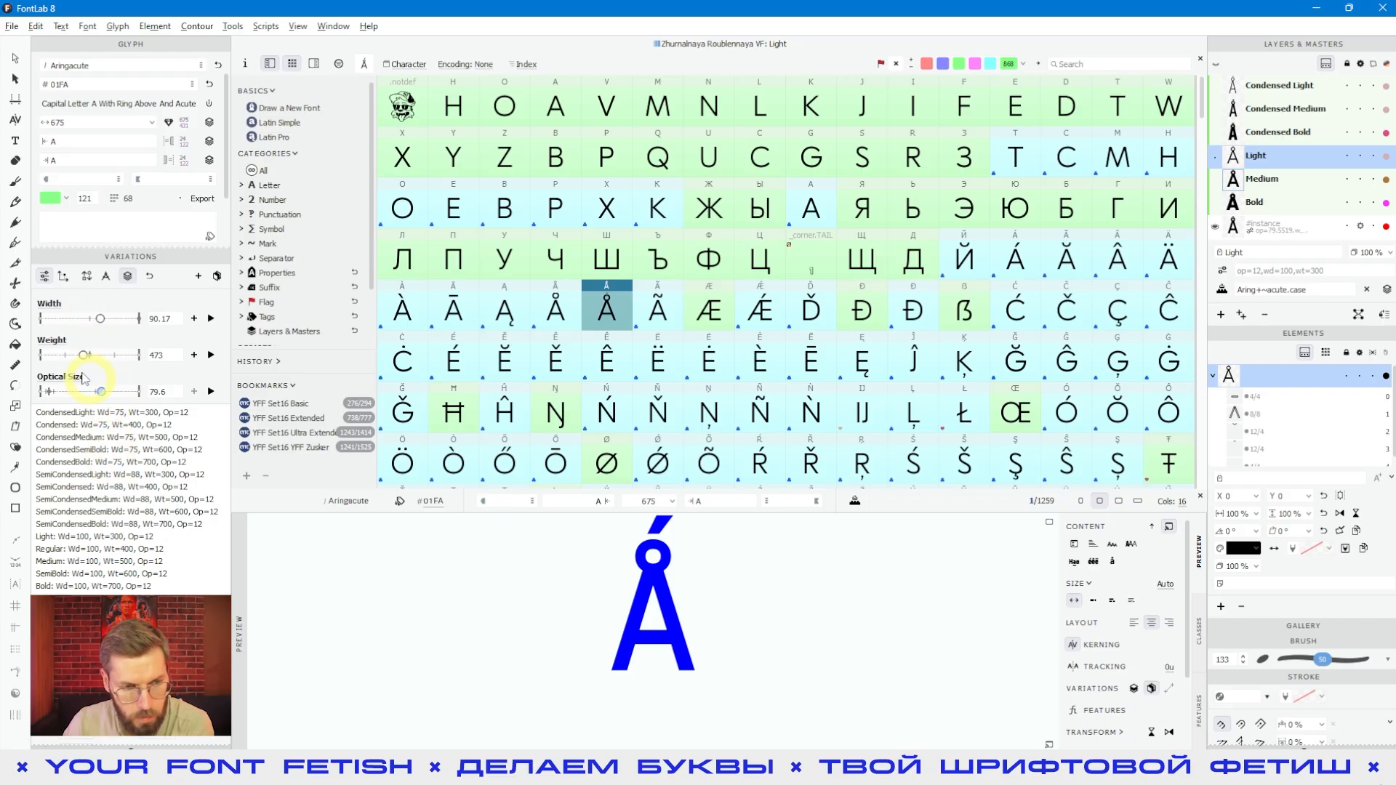
# Animate the Width and Weight axes to preview Aringacute, and move Optical Size to about 76.7
pyautogui.moveTo(78, 356); pyautogui.dragTo(80, 319)
pyautogui.click(211, 318)
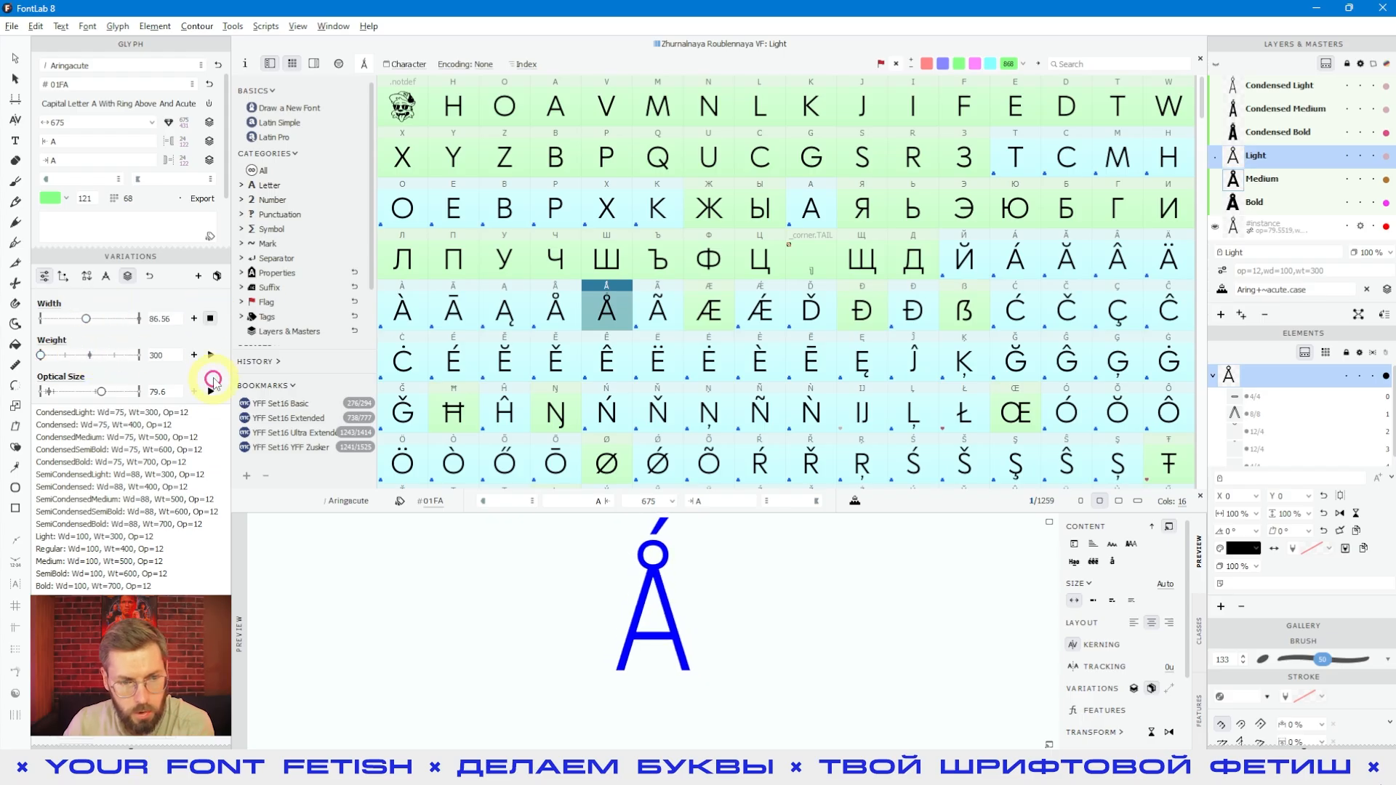
pyautogui.click(211, 356)
pyautogui.moveTo(102, 391)
pyautogui.mouseDown()
pyautogui.moveTo(66, 391)
pyautogui.moveTo(99, 392)
pyautogui.mouseUp()
# Add an axis instance at a weight of about 438 and check it in the Weight axis definition in Font Info
pyautogui.click(209, 355)
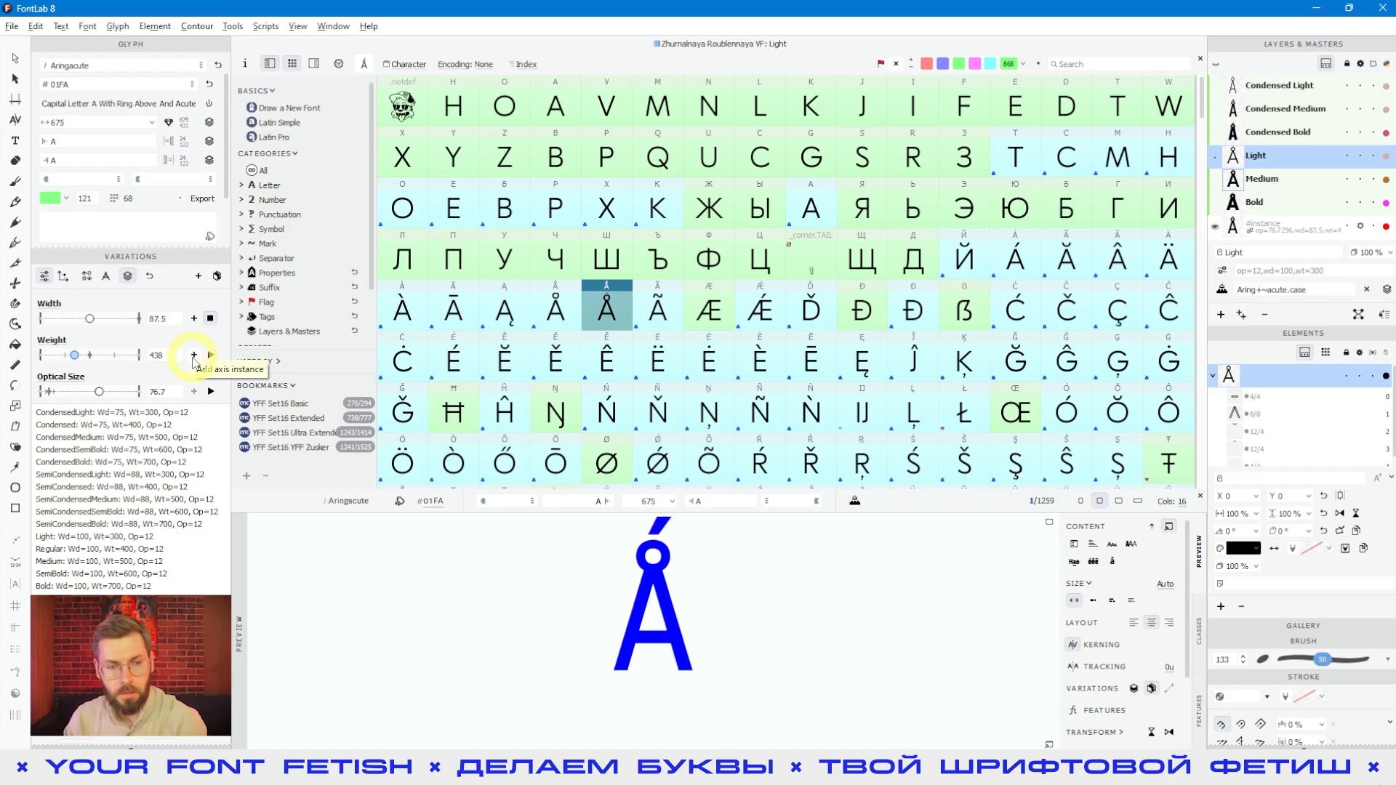
pyautogui.click(554, 361)
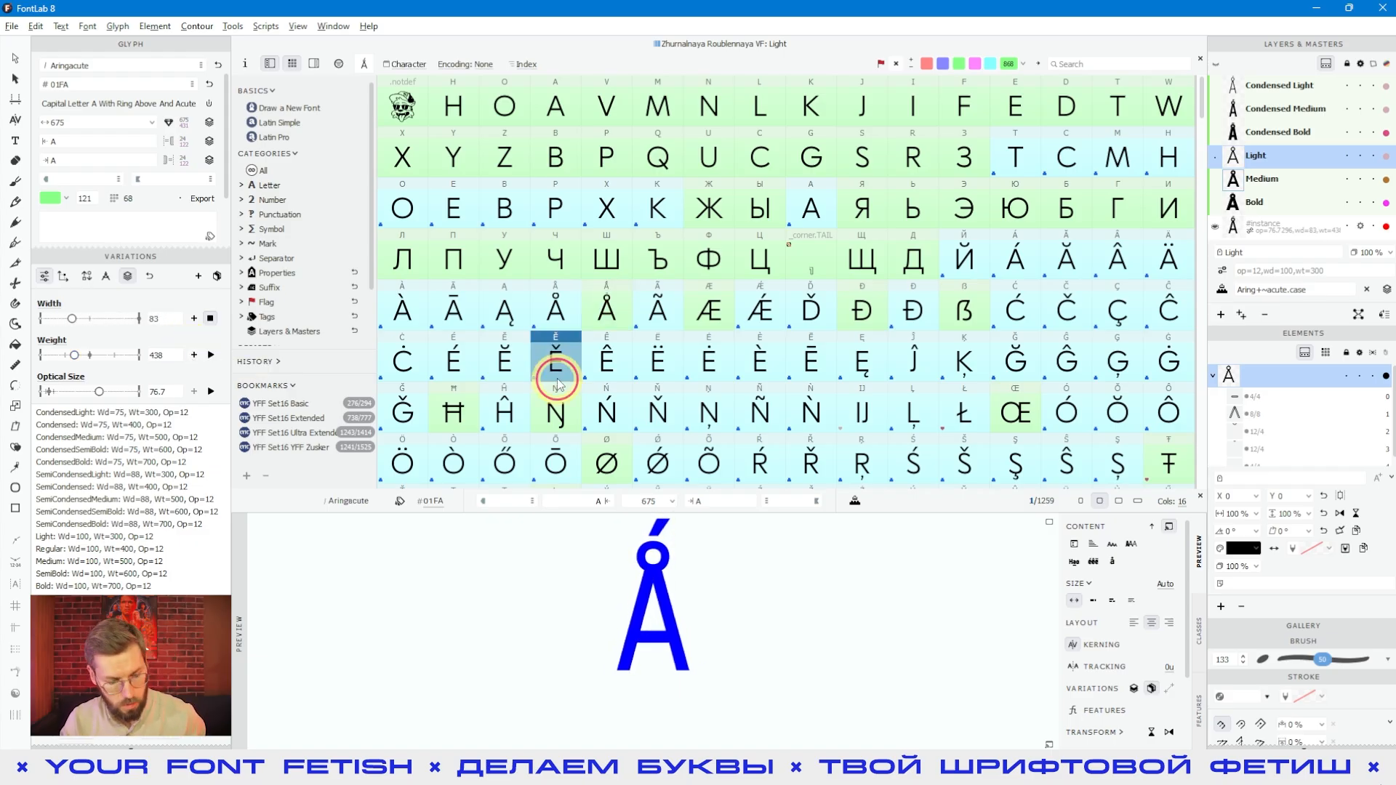
pyautogui.hotkey('ctrl', 'alt', 'f')
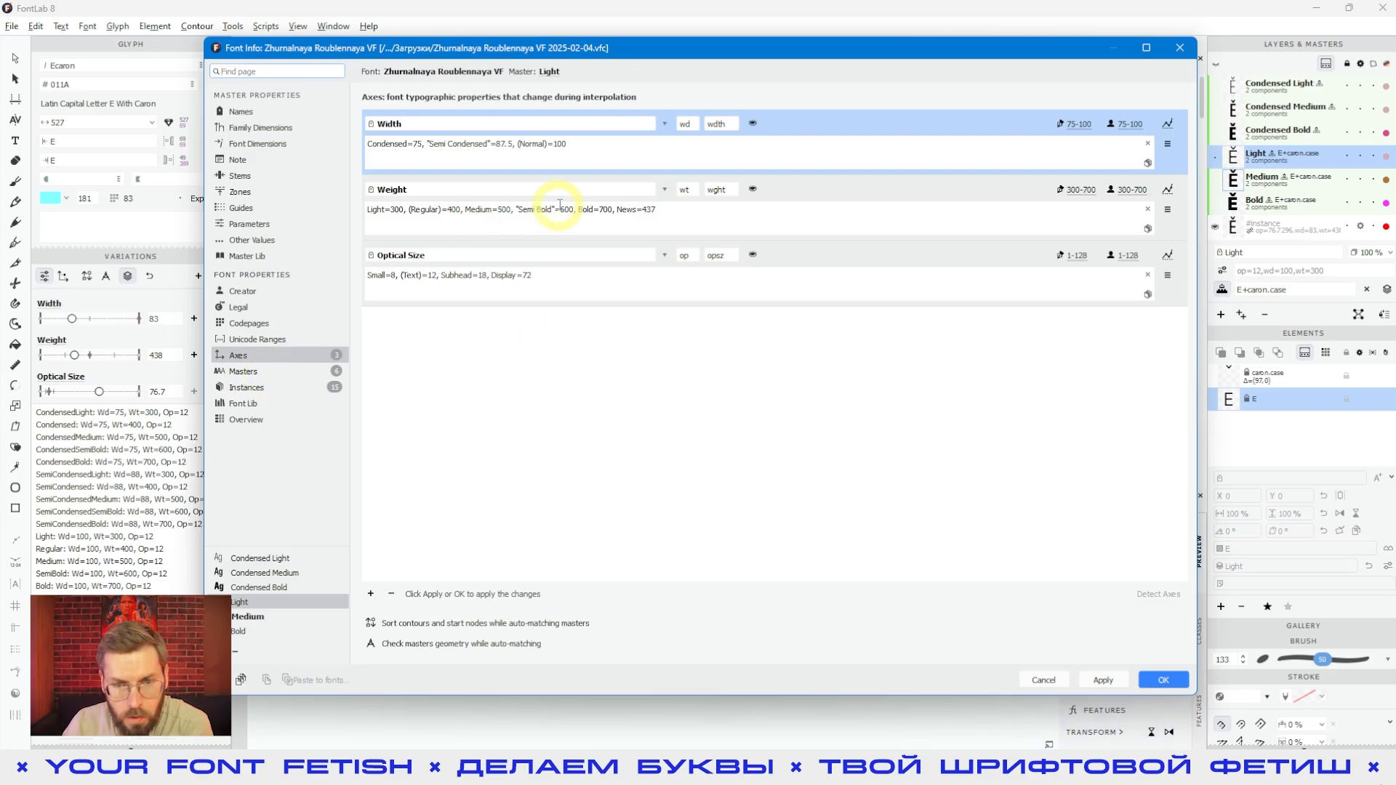
pyautogui.moveTo(616, 209)
pyautogui.mouseDown()
pyautogui.moveTo(666, 209)
pyautogui.moveTo(630, 212)
pyautogui.mouseUp()
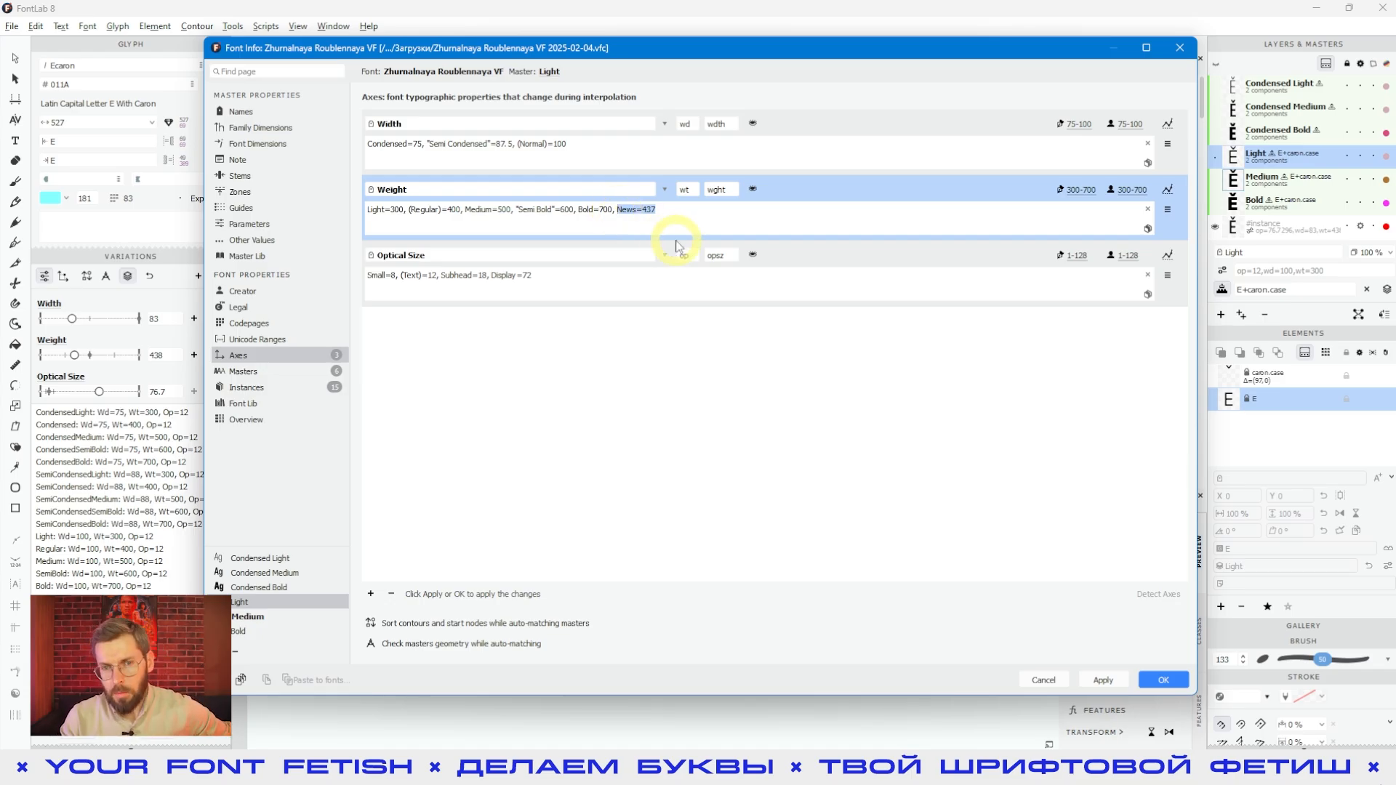
pyautogui.click(1026, 676)
# Add Weight axis instances at about 518 and 568, and move Width to about 80.46
pyautogui.click(95, 355)
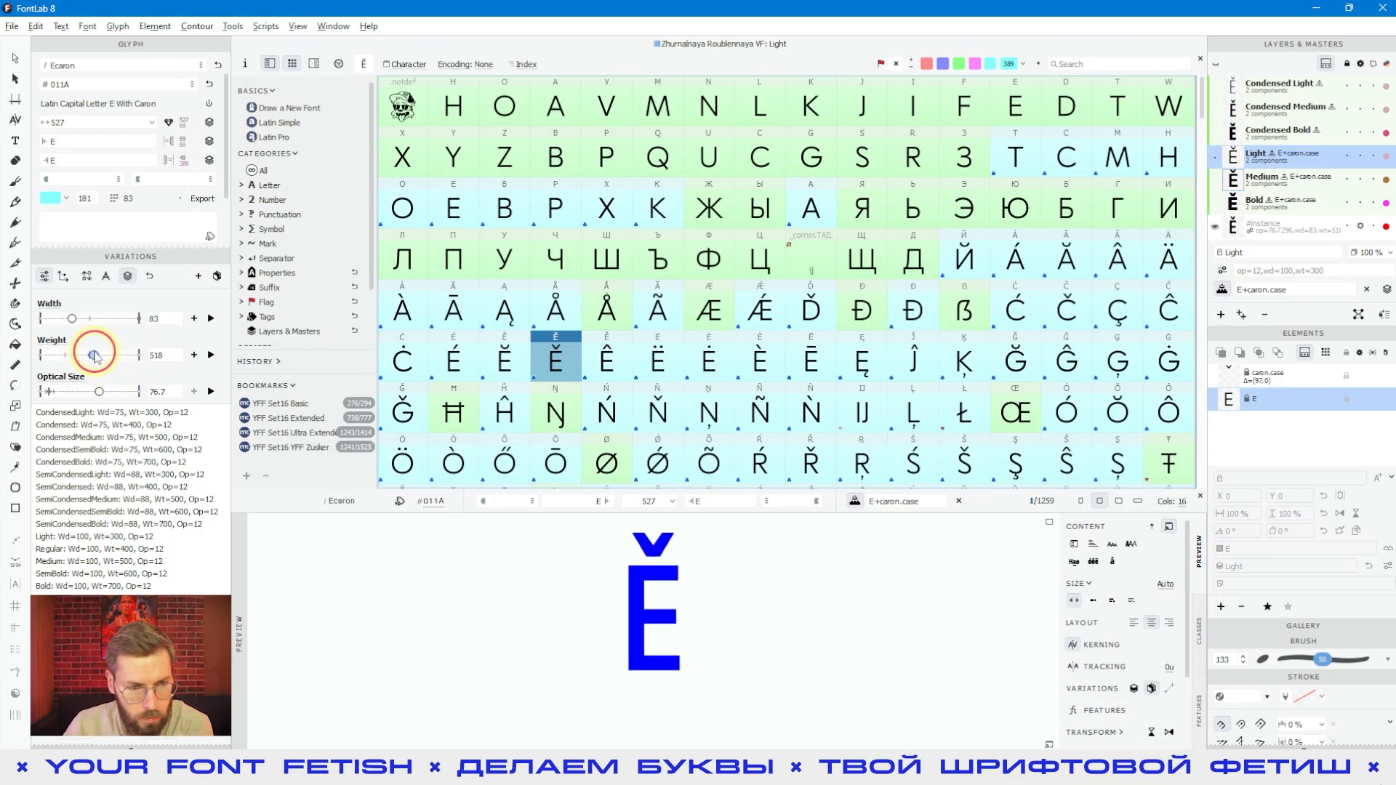
pyautogui.click(191, 356)
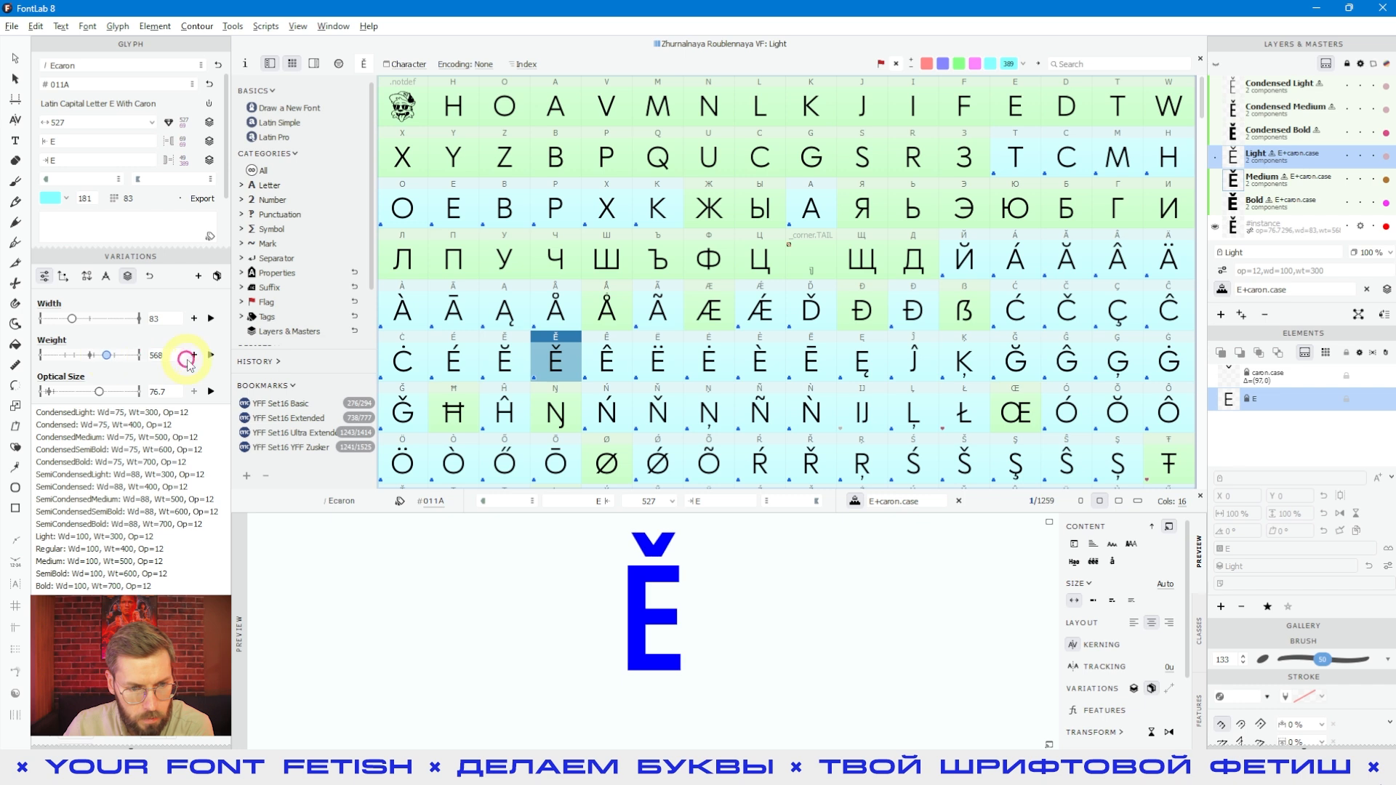
pyautogui.click(102, 318)
pyautogui.click(62, 318)
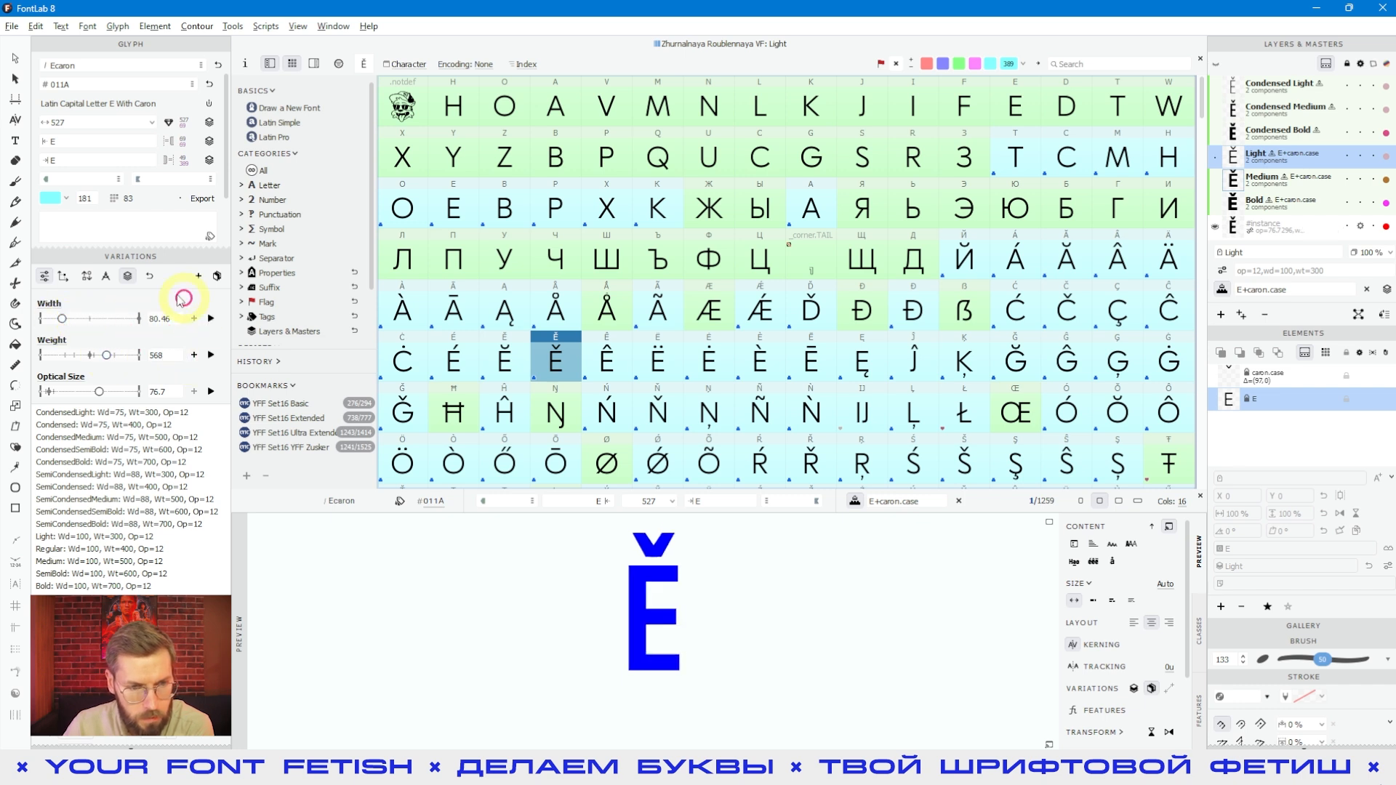
# Select the Aringacute glyph and review the named weights and widths in the font's axis definitions
pyautogui.click(610, 311)
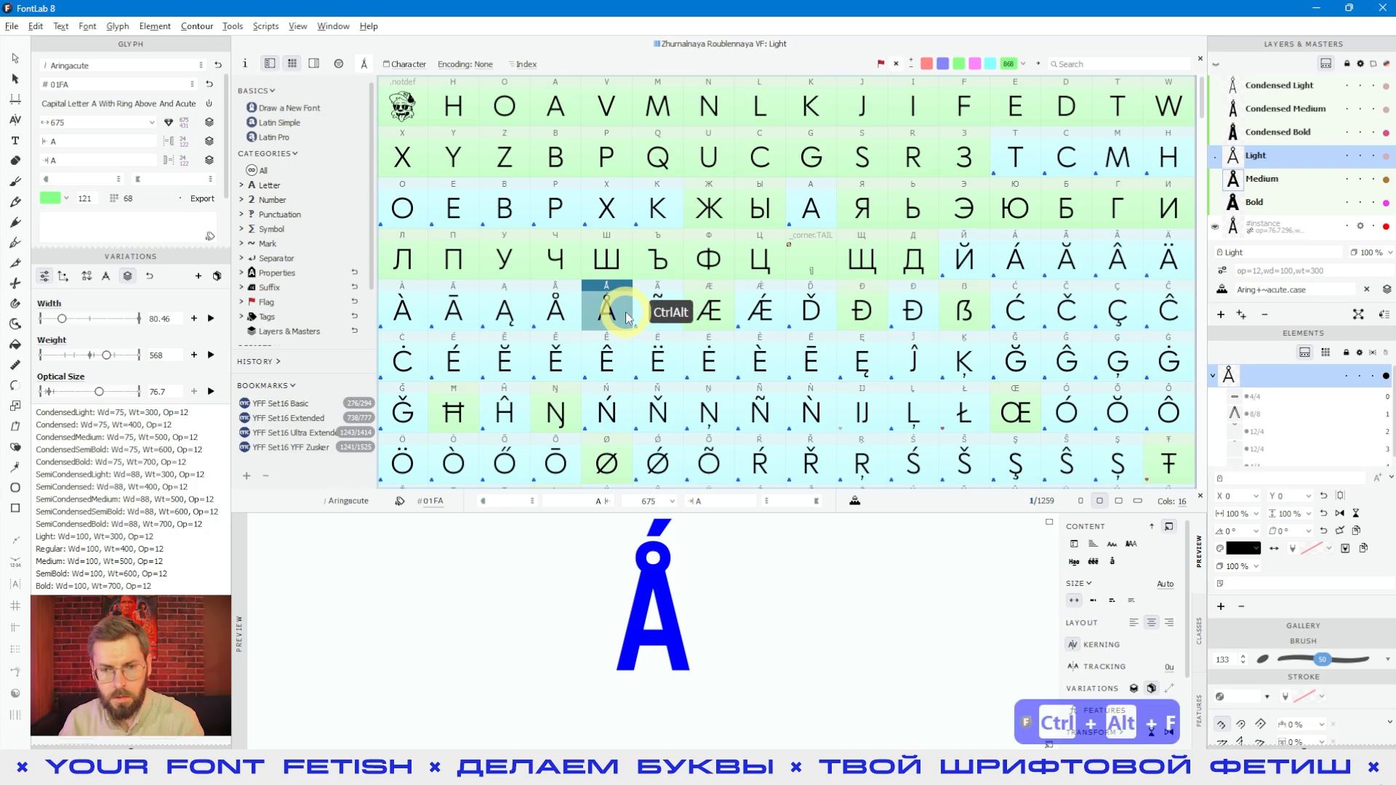
pyautogui.hotkey('ctrl', 'alt', 'i')
pyautogui.moveTo(762, 210); pyautogui.dragTo(744, 209)
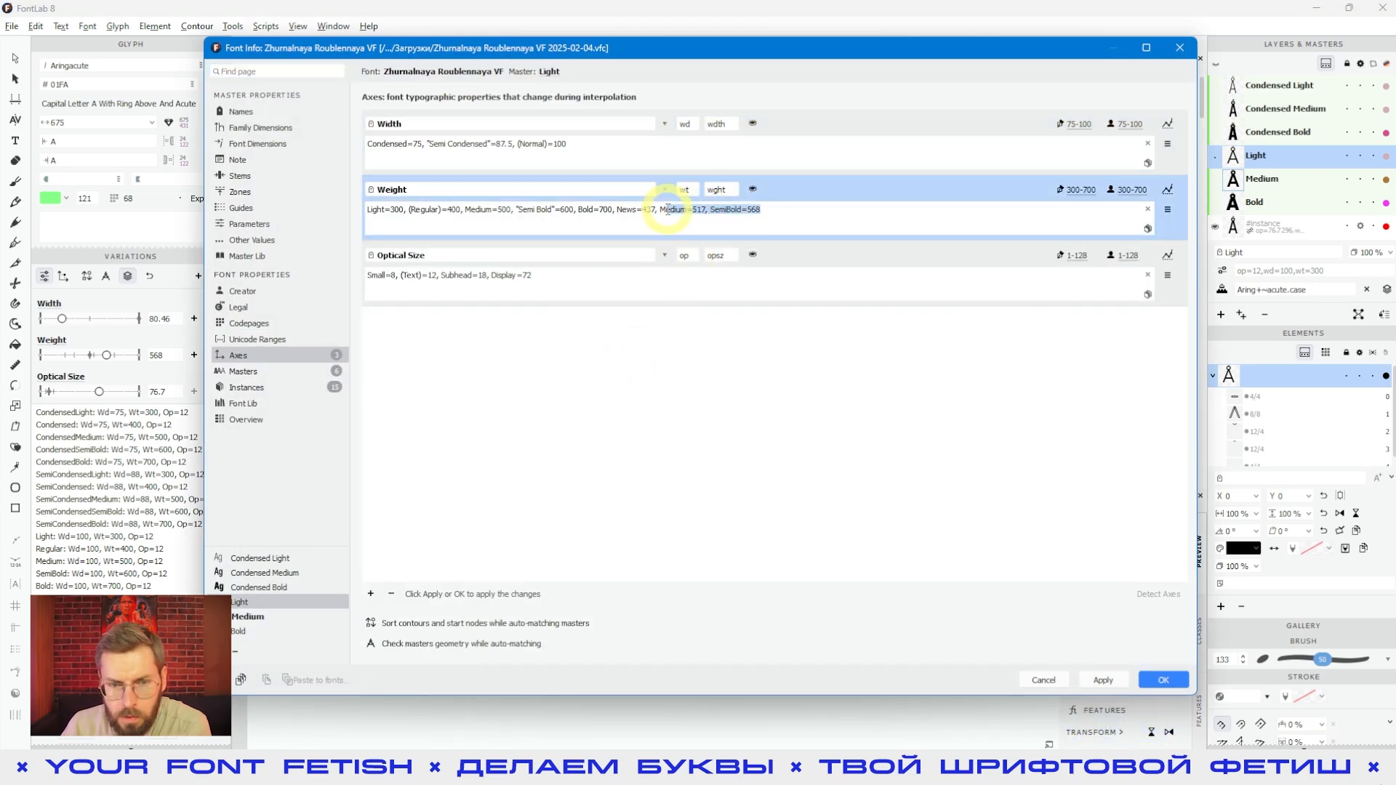
pyautogui.moveTo(660, 209); pyautogui.dragTo(626, 209)
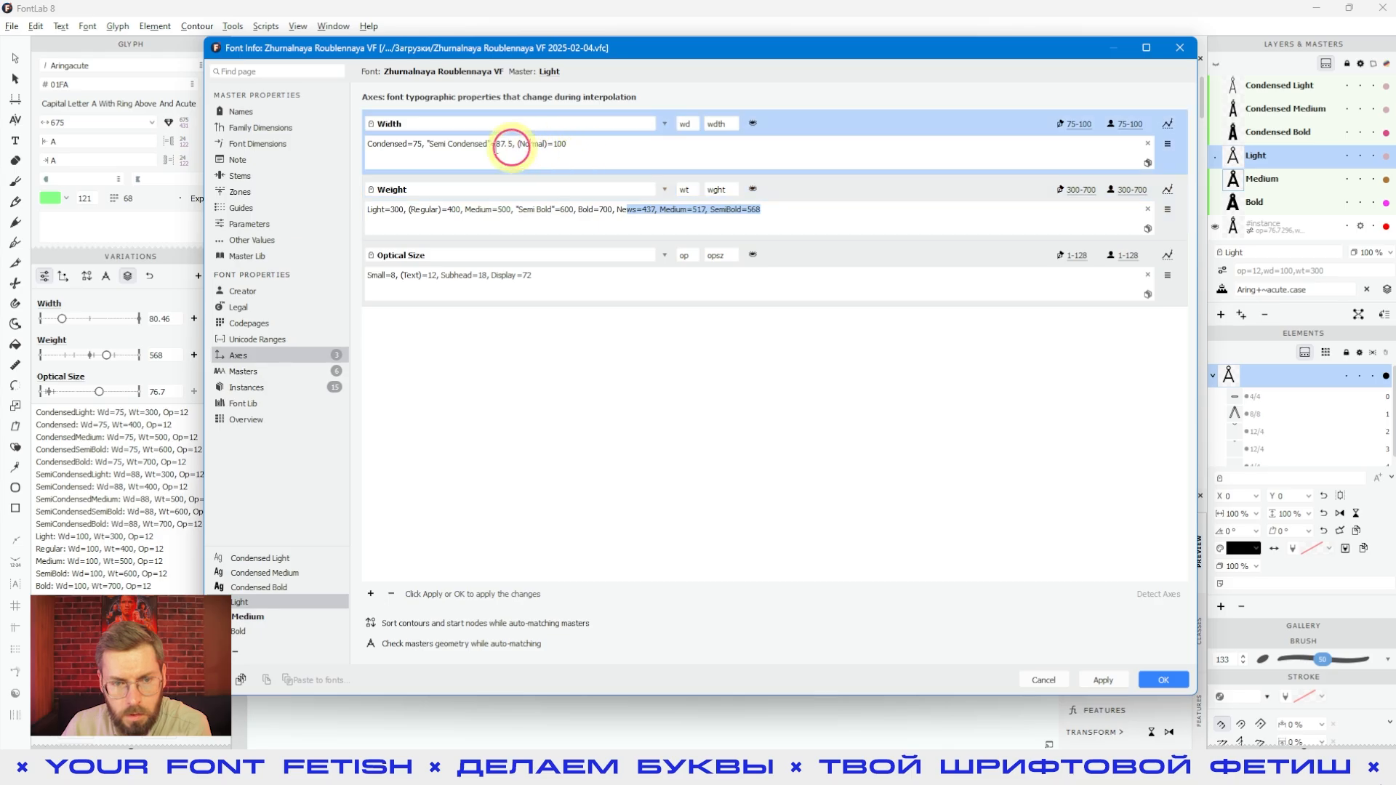
pyautogui.click(445, 140)
pyautogui.click(500, 143)
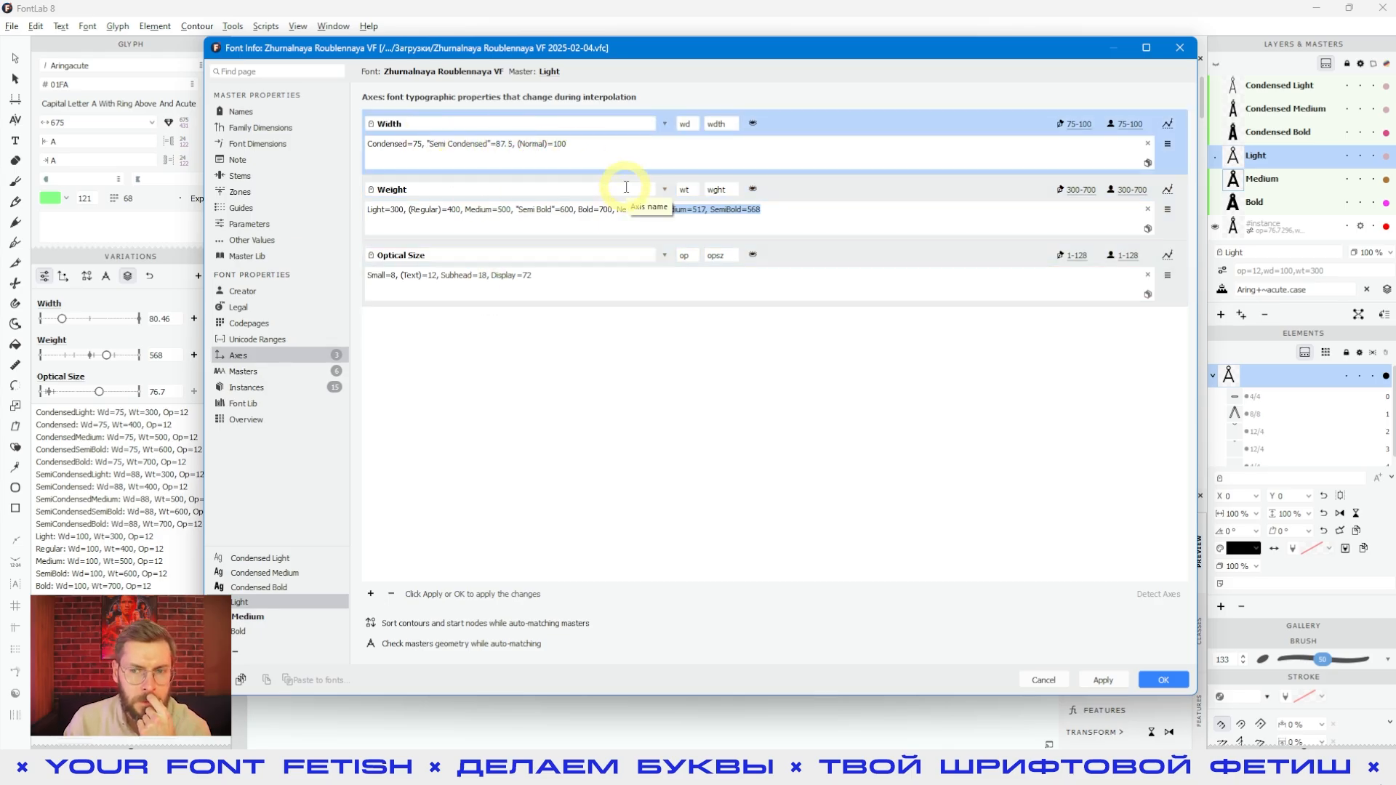
# Generate the font's predefined instances from the axes
pyautogui.click(251, 387)
pyautogui.click(431, 574)
pyautogui.scroll(-10, 515, 411)
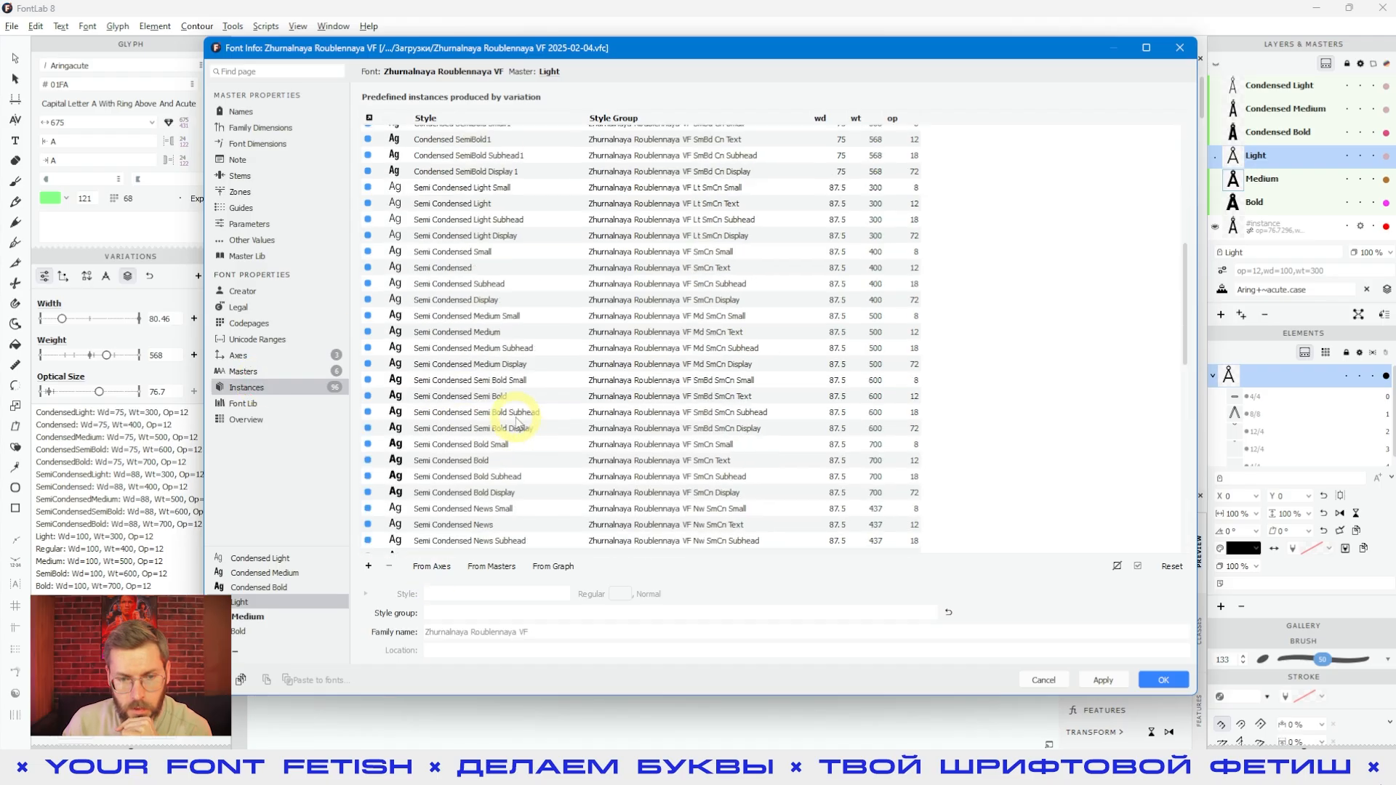
# Examine the generated instance list for duplicate Medium and SemiBold styles
pyautogui.scroll(-3, 518, 422)
pyautogui.click(465, 509)
pyautogui.scroll(-2, 455, 473)
pyautogui.click(453, 481)
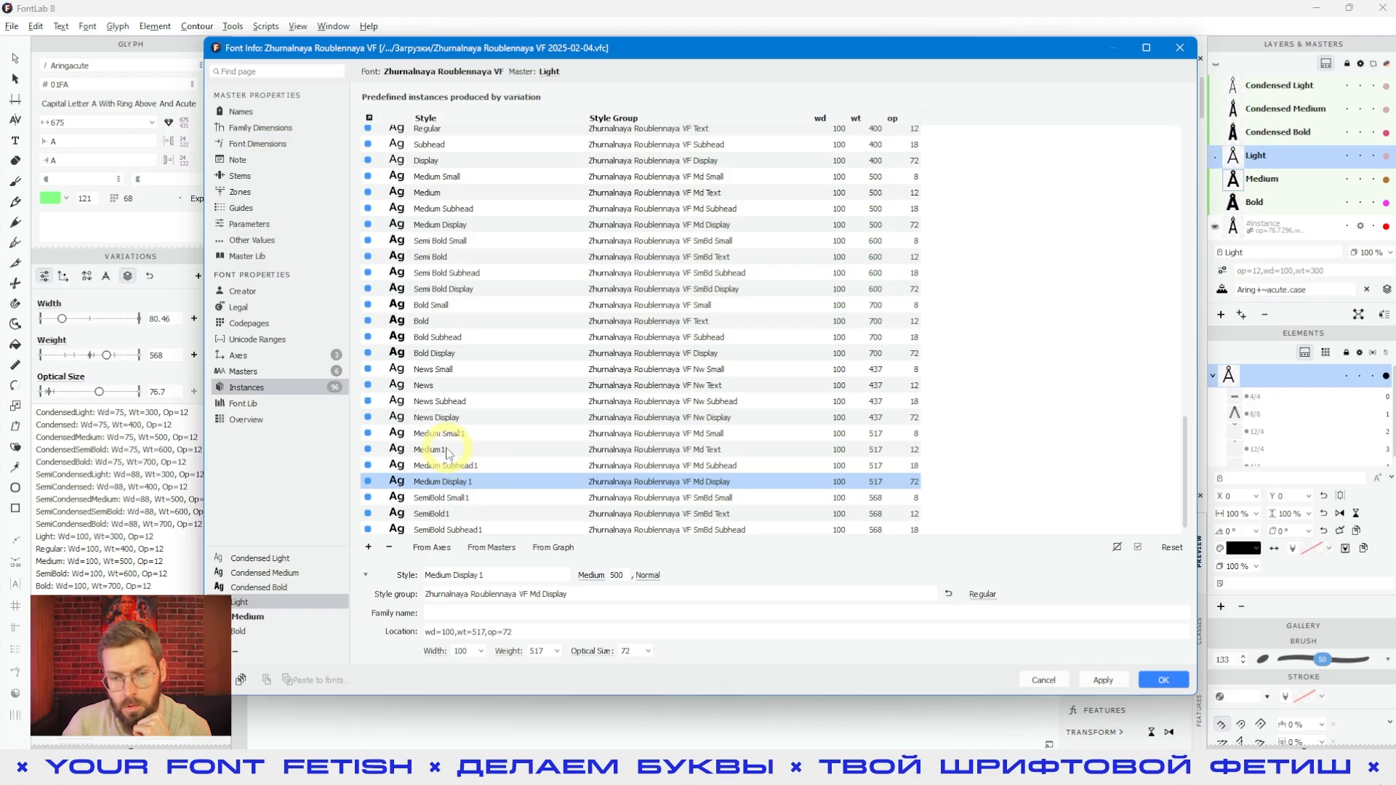
pyautogui.click(455, 418)
pyautogui.click(451, 465)
pyautogui.moveTo(480, 402); pyautogui.dragTo(458, 274)
# Remove the News=437, Medium=517 and SemiBold=568 entries from the Weight axis definition
pyautogui.click(266, 394)
pyautogui.click(240, 355)
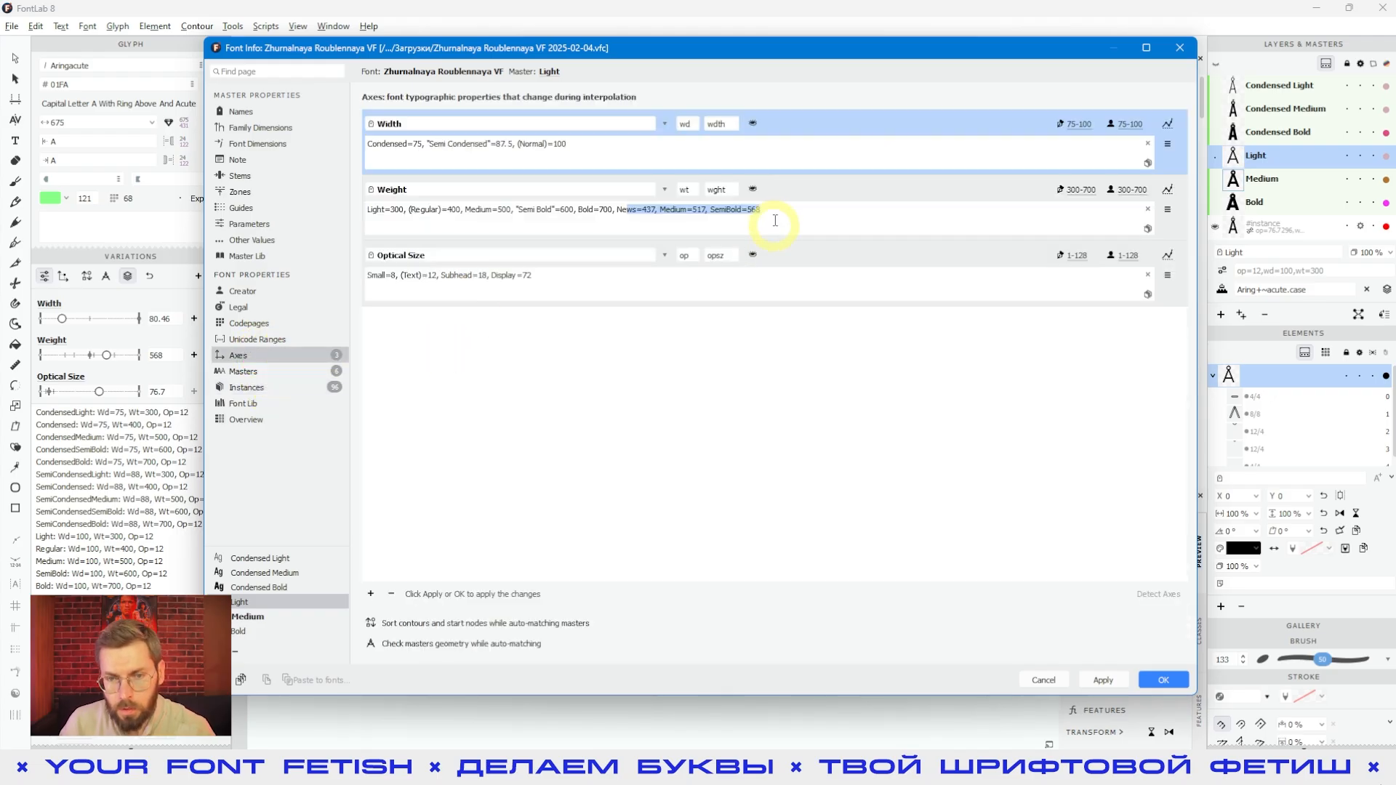
pyautogui.doubleClick(754, 210)
pyautogui.moveTo(753, 211); pyautogui.dragTo(626, 210)
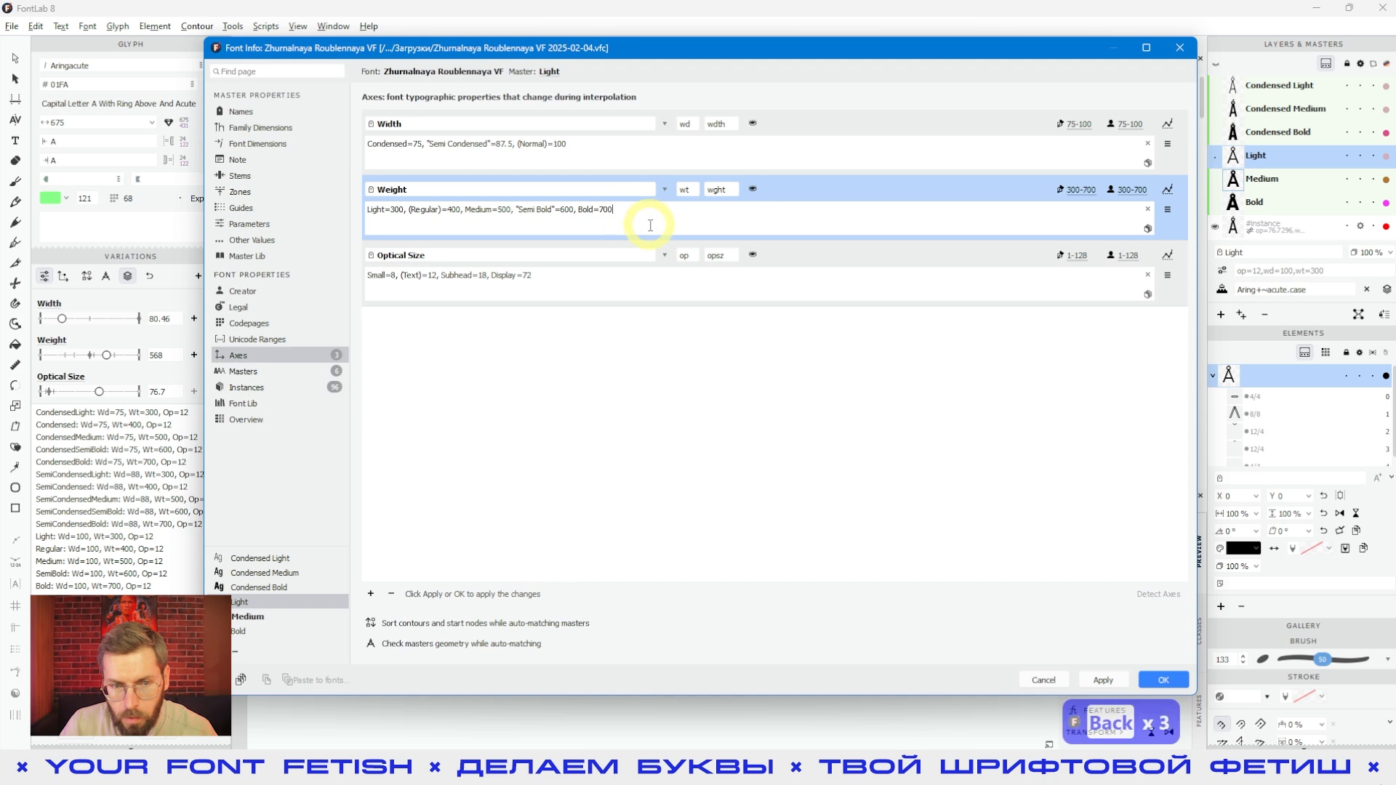
# Regenerate the predefined instances from the cleaned-up axes and apply the Font Info changes
pyautogui.click(276, 387)
pyautogui.click(435, 586)
pyautogui.click(436, 549)
pyautogui.click(276, 347)
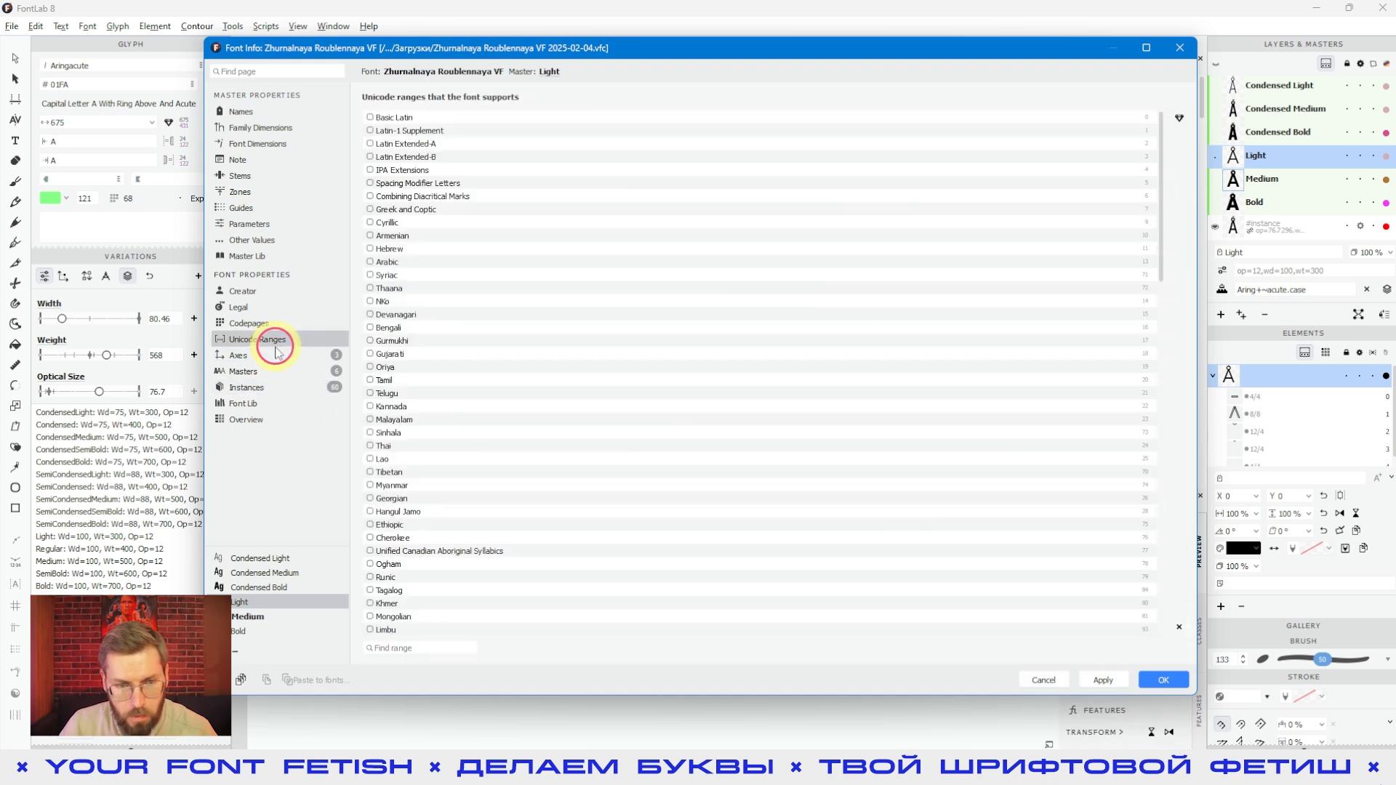
pyautogui.click(1103, 680)
pyautogui.click(1162, 680)
# Select the Cyrillic capital Ef glyph and look through the regenerated instances in the variations list
pyautogui.moveTo(695, 346); pyautogui.dragTo(775, 267)
pyautogui.click(774, 355)
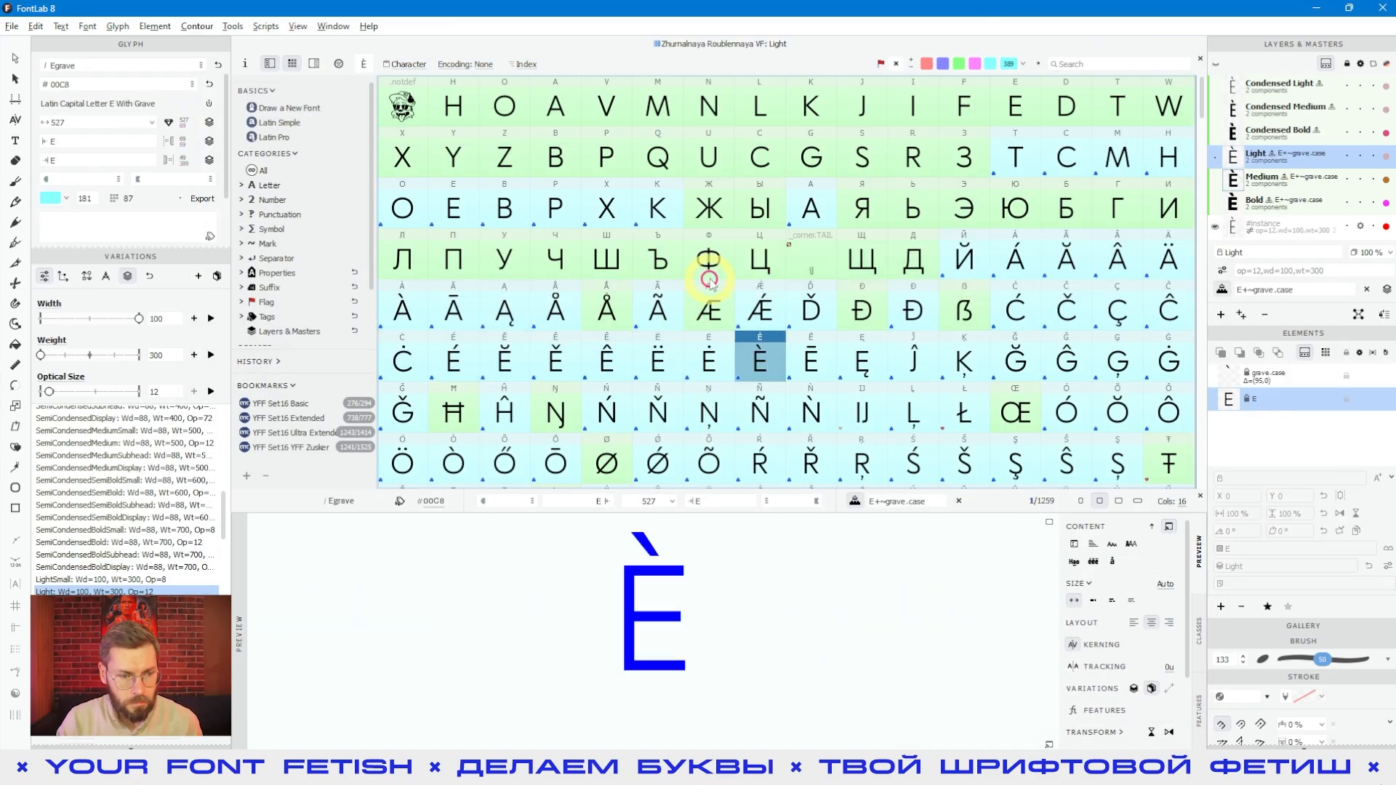
pyautogui.click(709, 280)
pyautogui.scroll(-8, 127, 484)
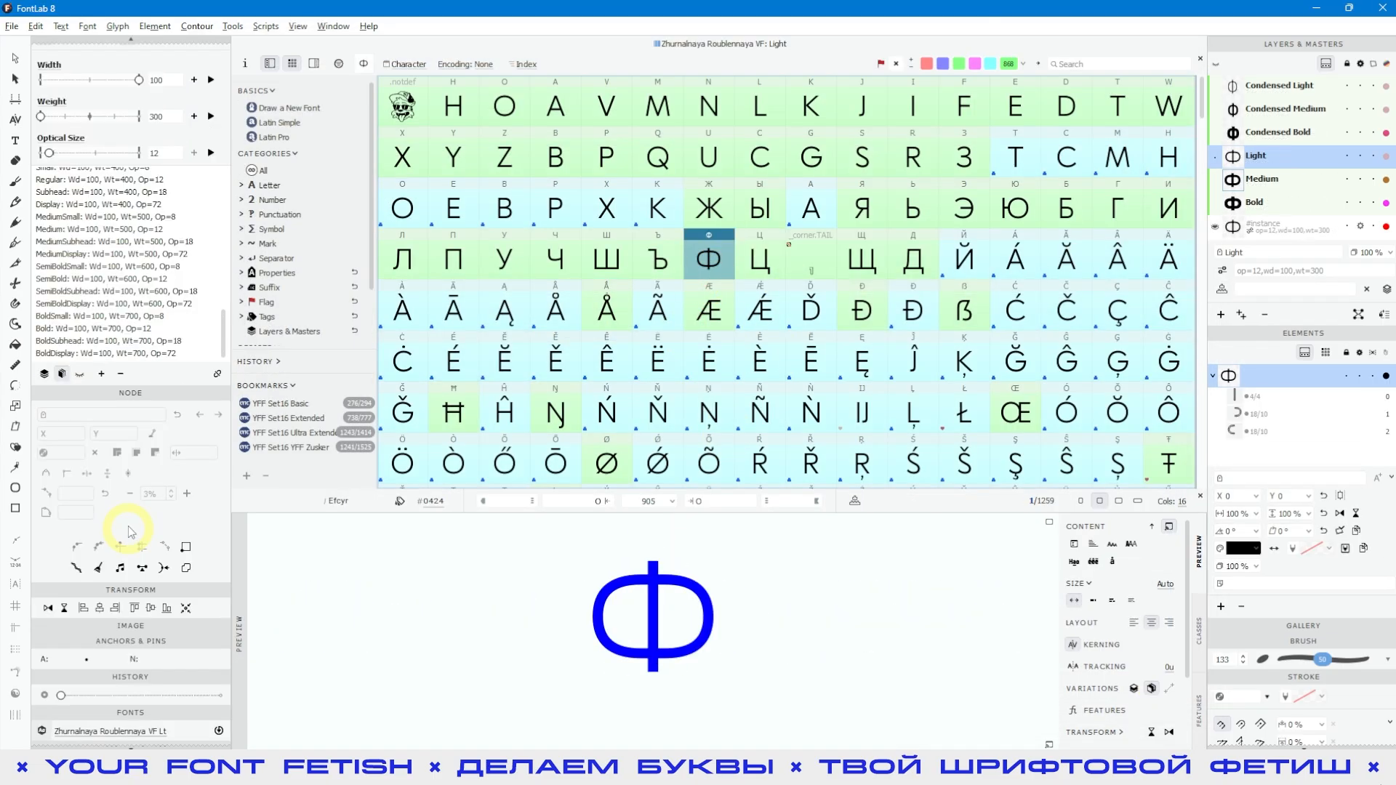
pyautogui.scroll(4, 120, 383)
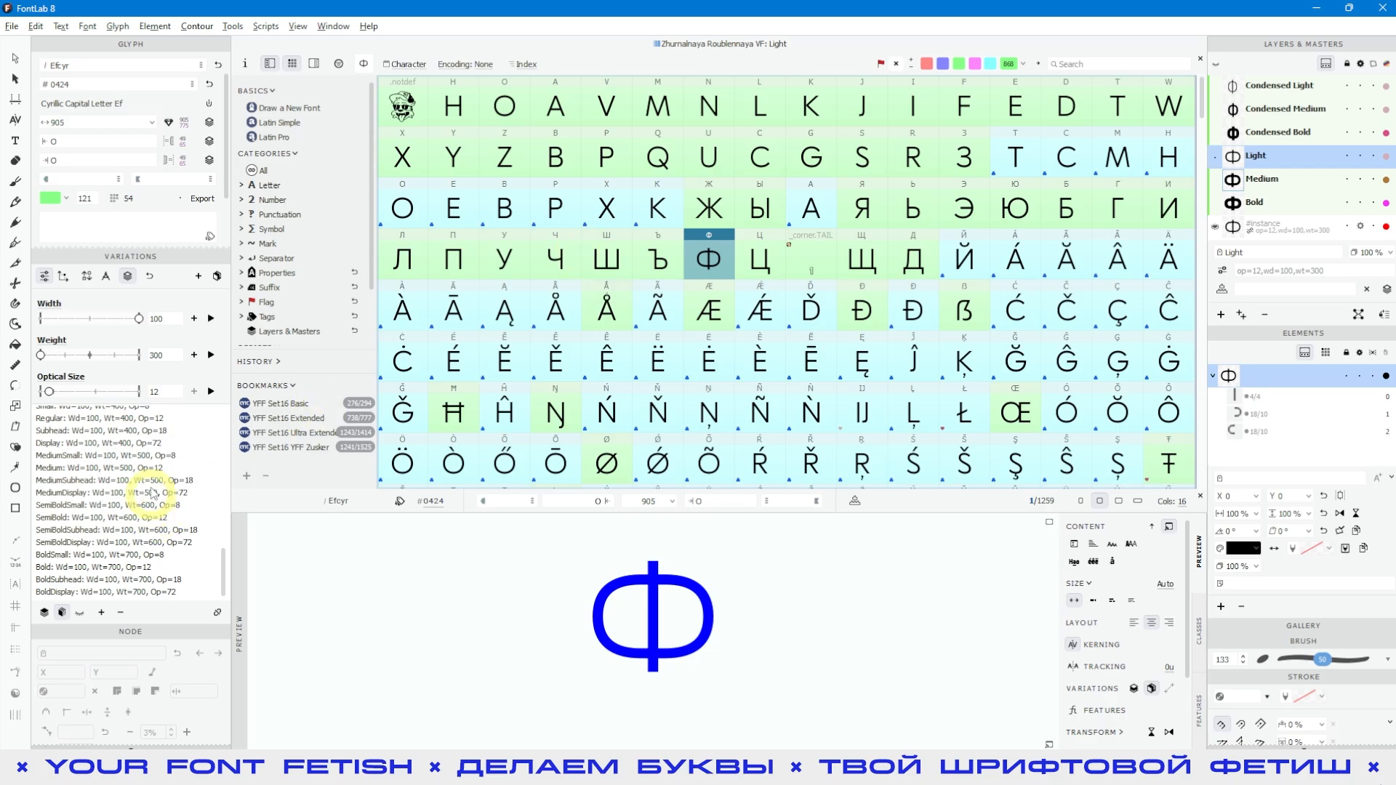
# Toggle the predefined instance list off and back on, and preview the CondensedMedium instance with Wd=75, Wt=500, Op=12
pyautogui.click(79, 613)
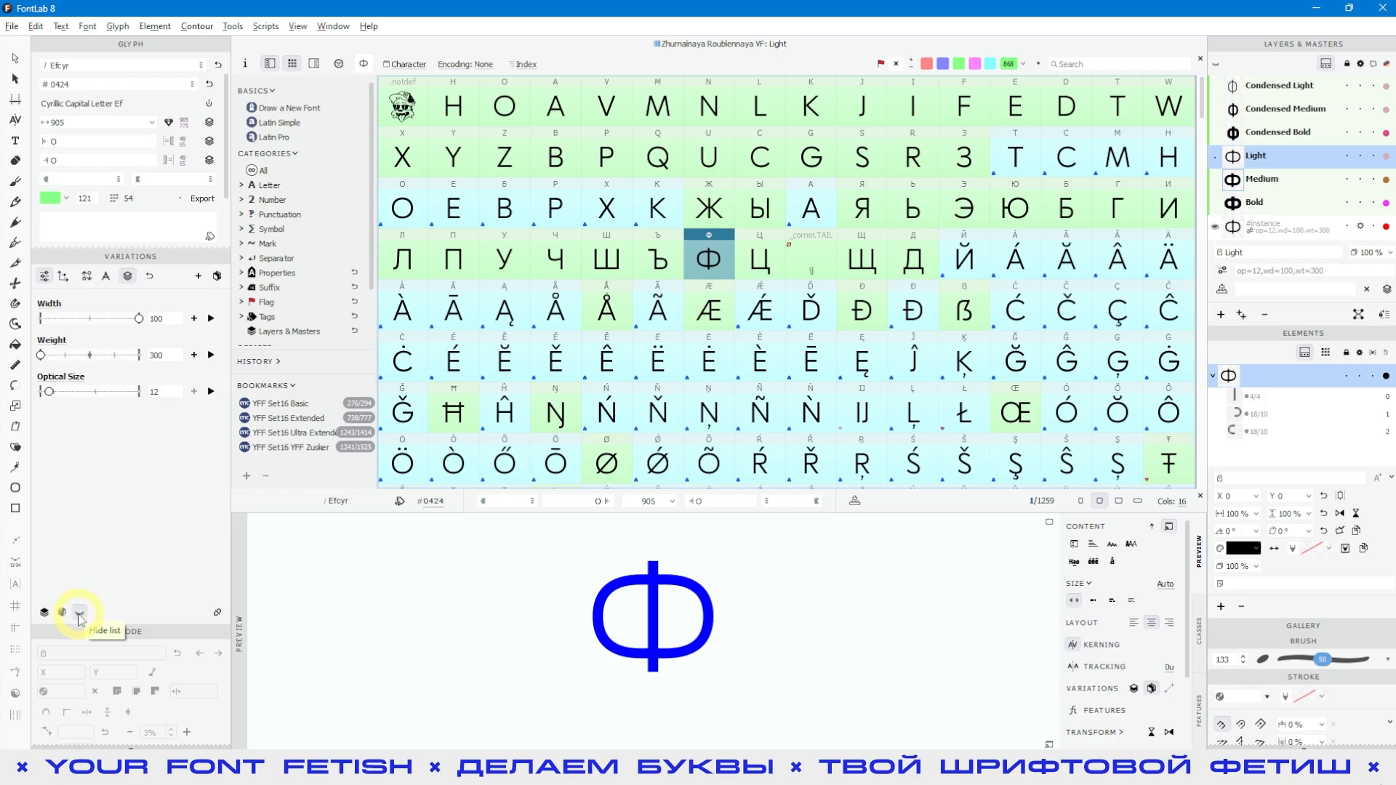
pyautogui.click(78, 613)
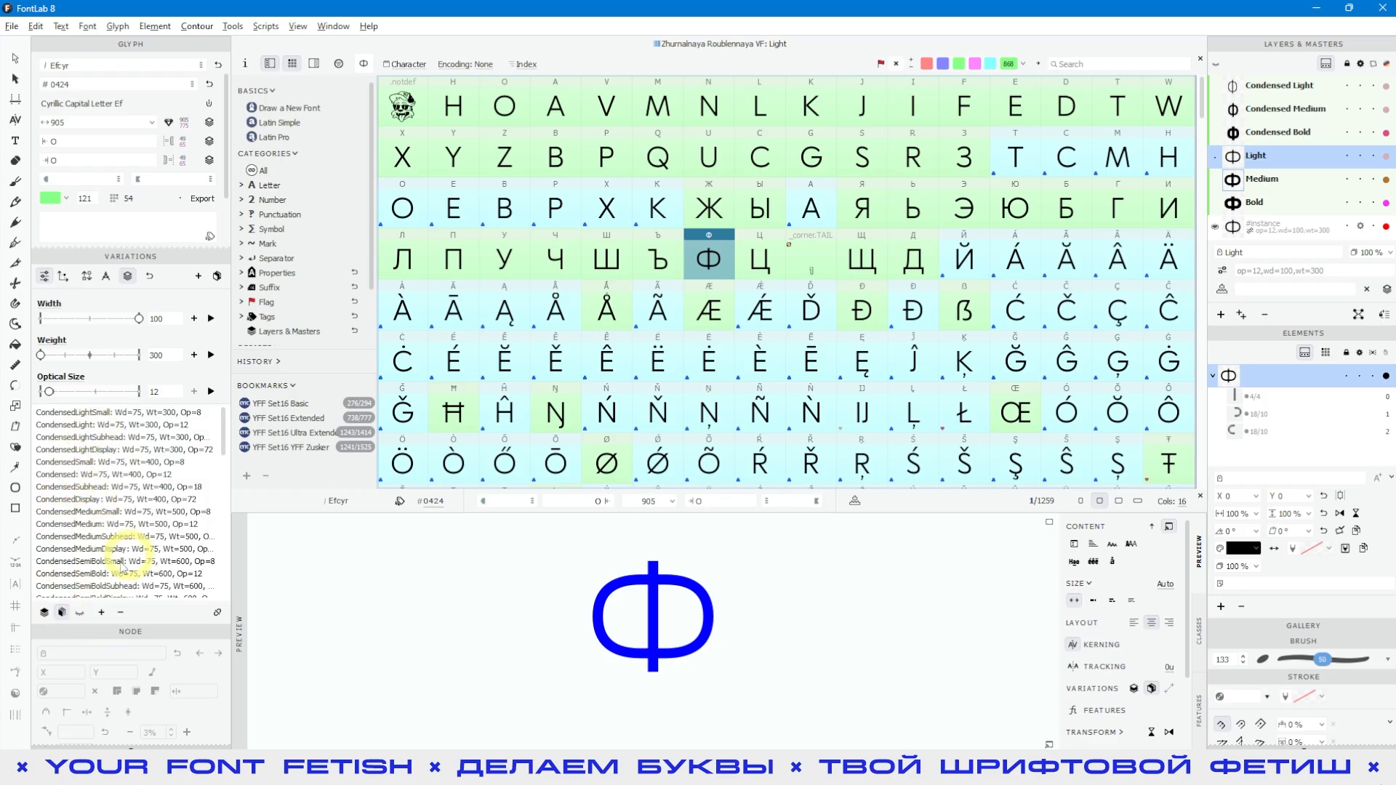
pyautogui.click(79, 613)
pyautogui.click(63, 612)
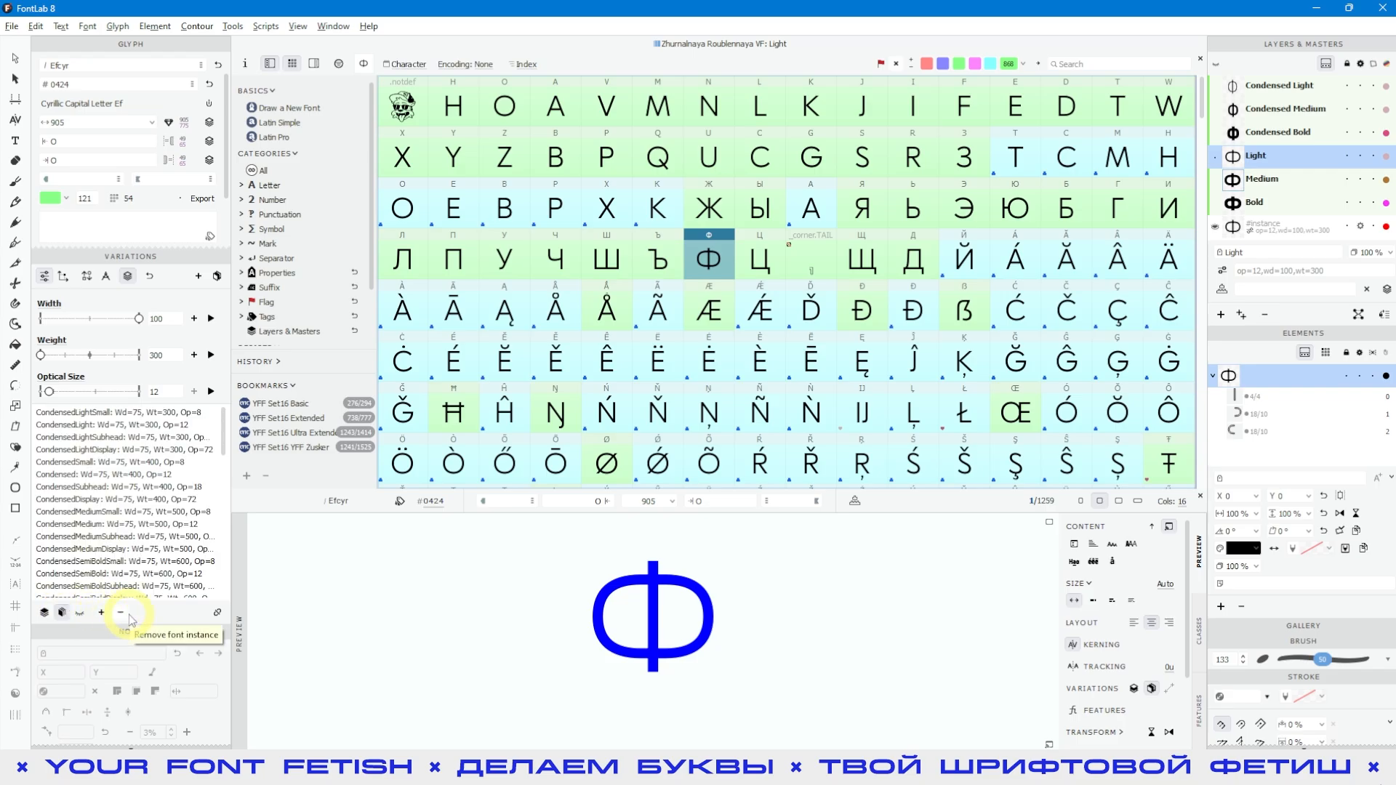
pyautogui.click(120, 560)
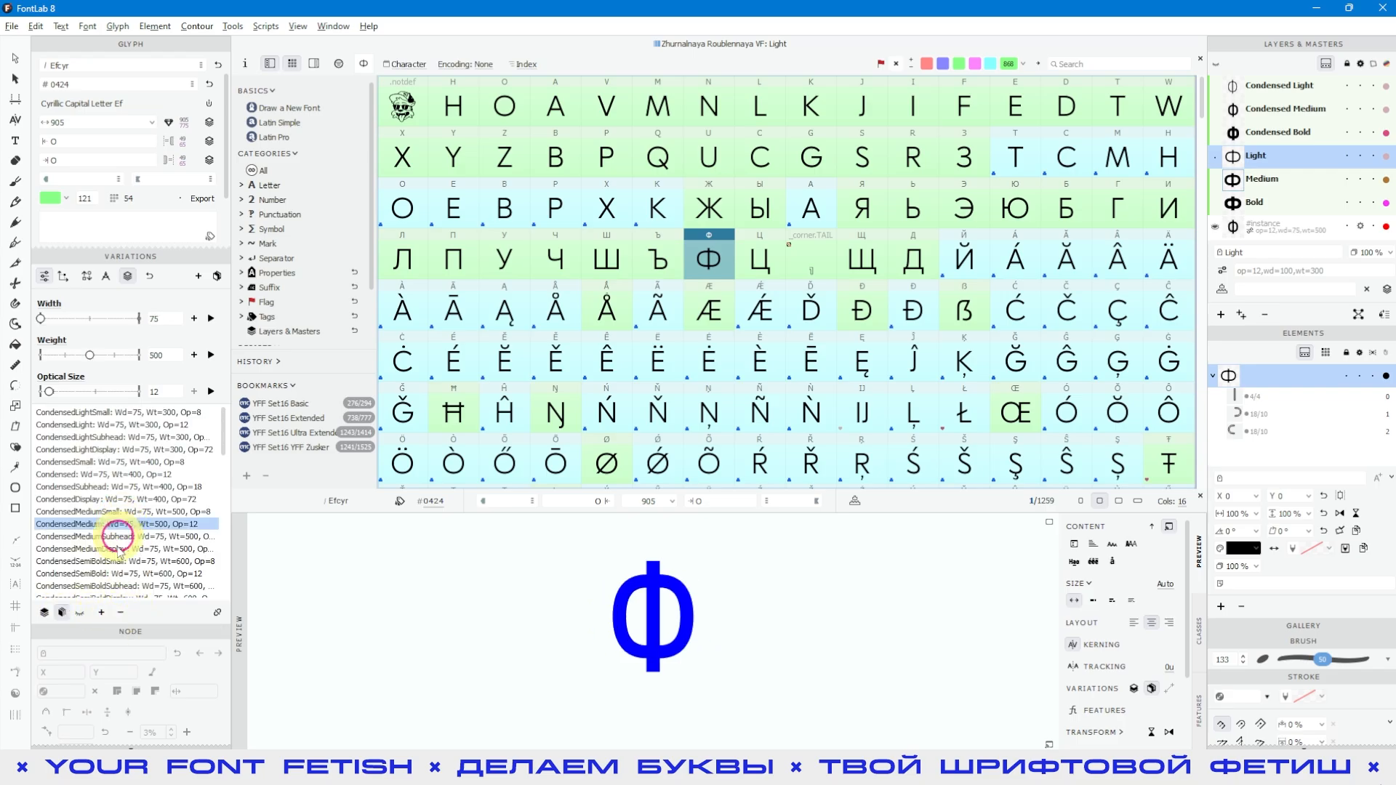
pyautogui.click(152, 523)
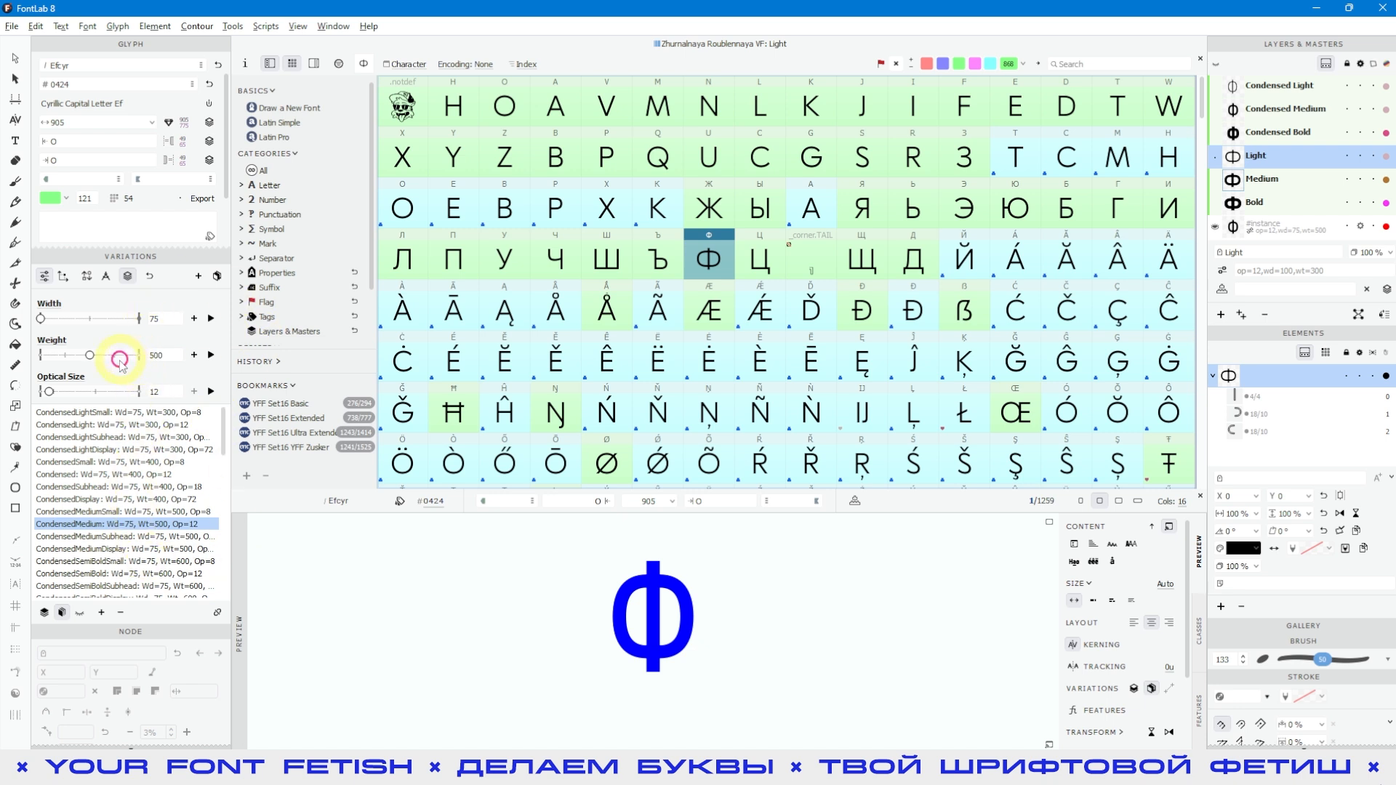
# Preview intermediate Weight values on the Cyrillic capital Ef by varying the axis by hand and by playing its animation
pyautogui.moveTo(140, 355); pyautogui.dragTo(130, 356)
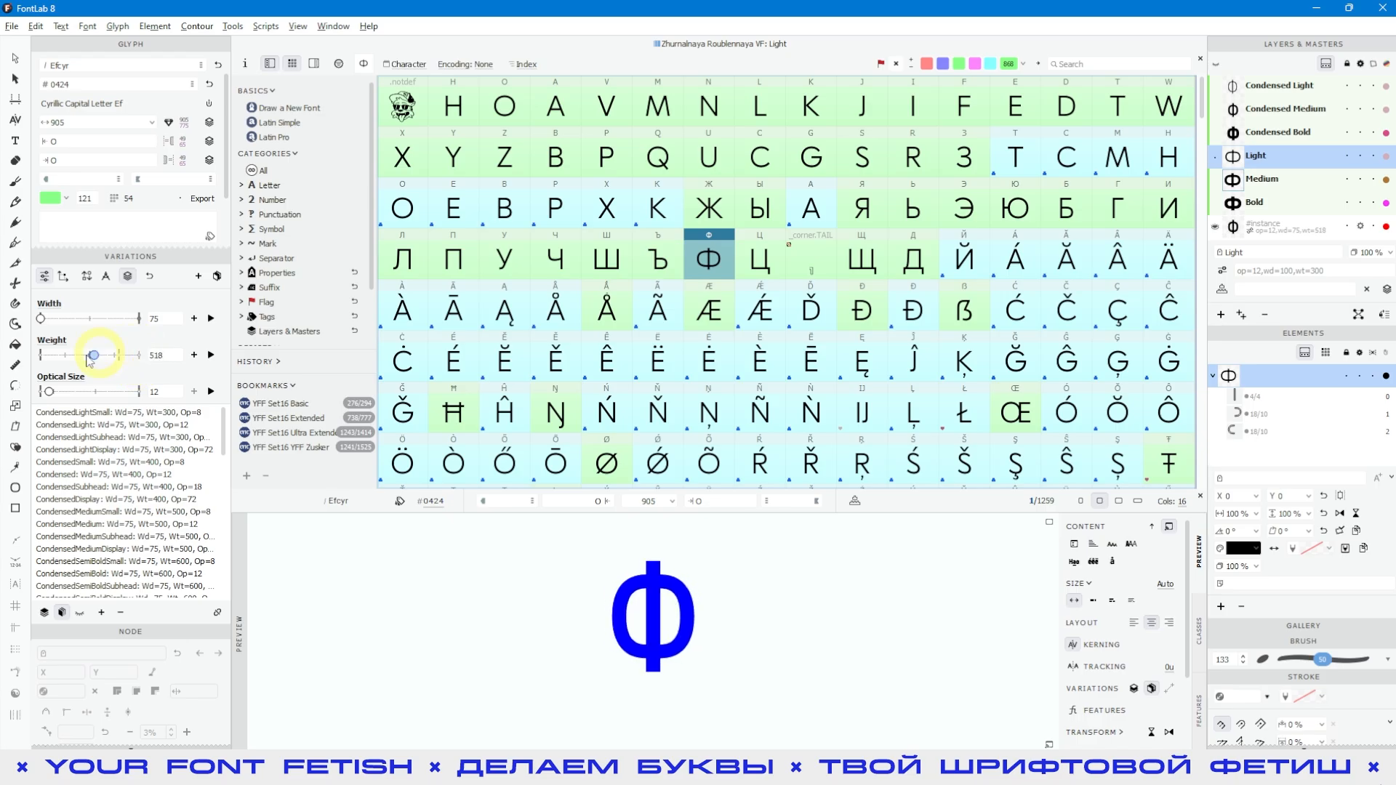
pyautogui.moveTo(41, 356); pyautogui.dragTo(69, 356)
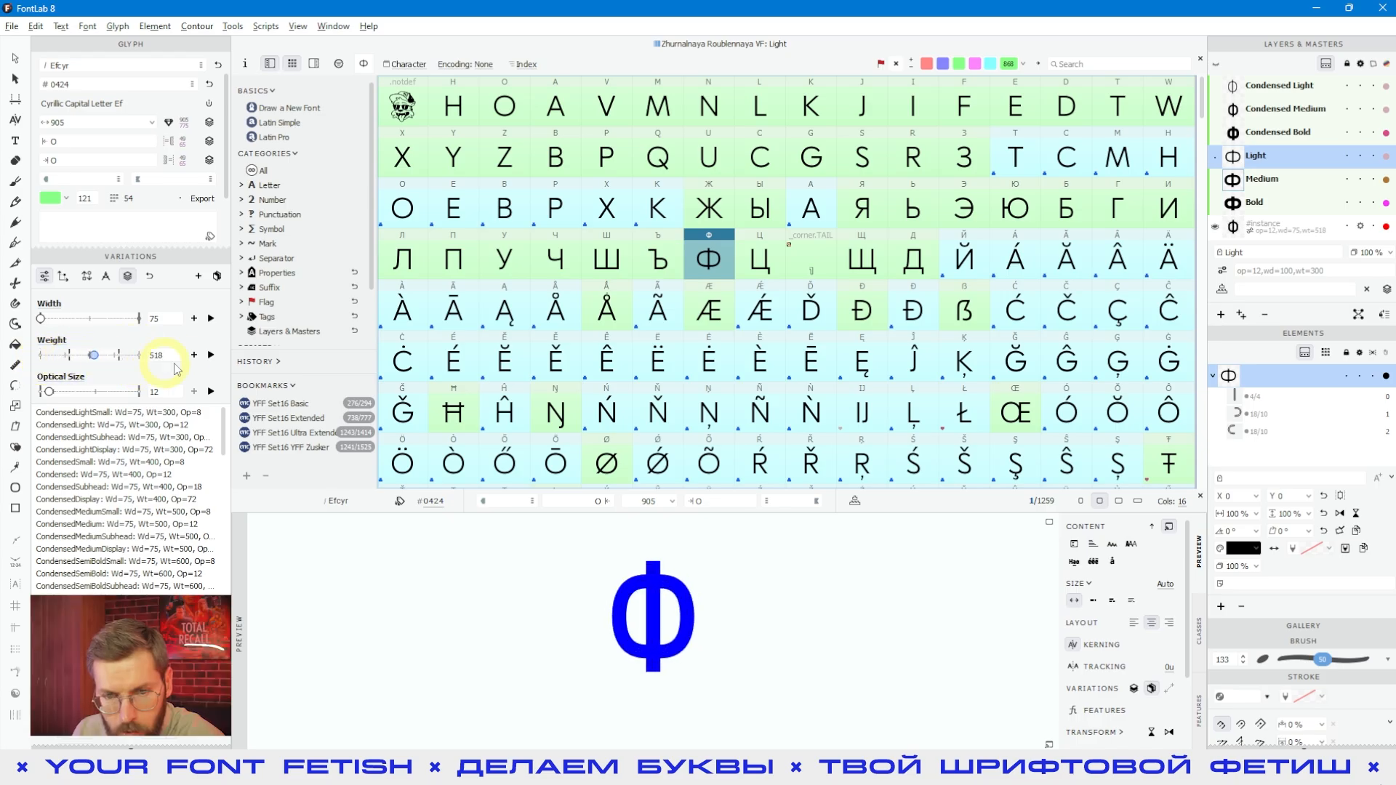
pyautogui.click(210, 355)
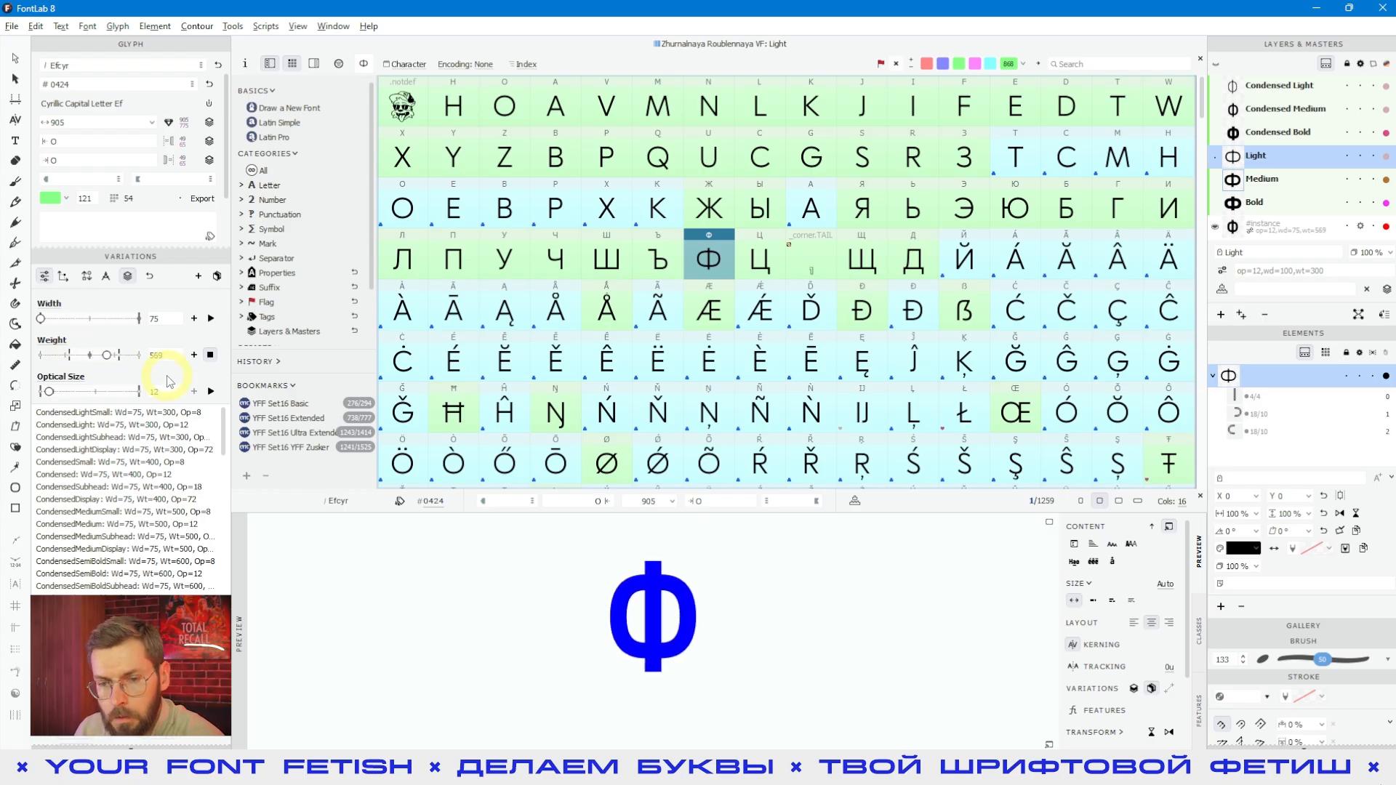
pyautogui.click(210, 355)
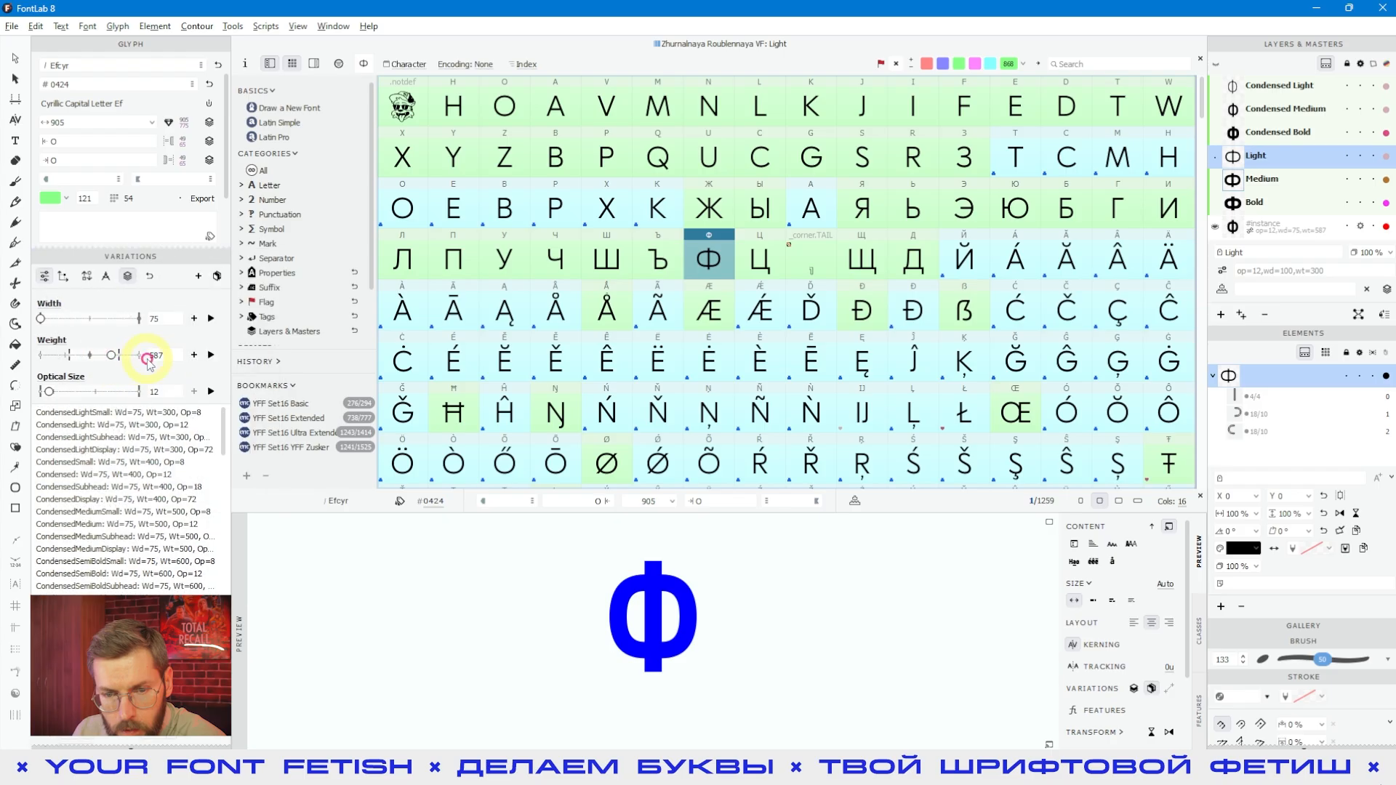
pyautogui.moveTo(113, 354); pyautogui.dragTo(72, 359)
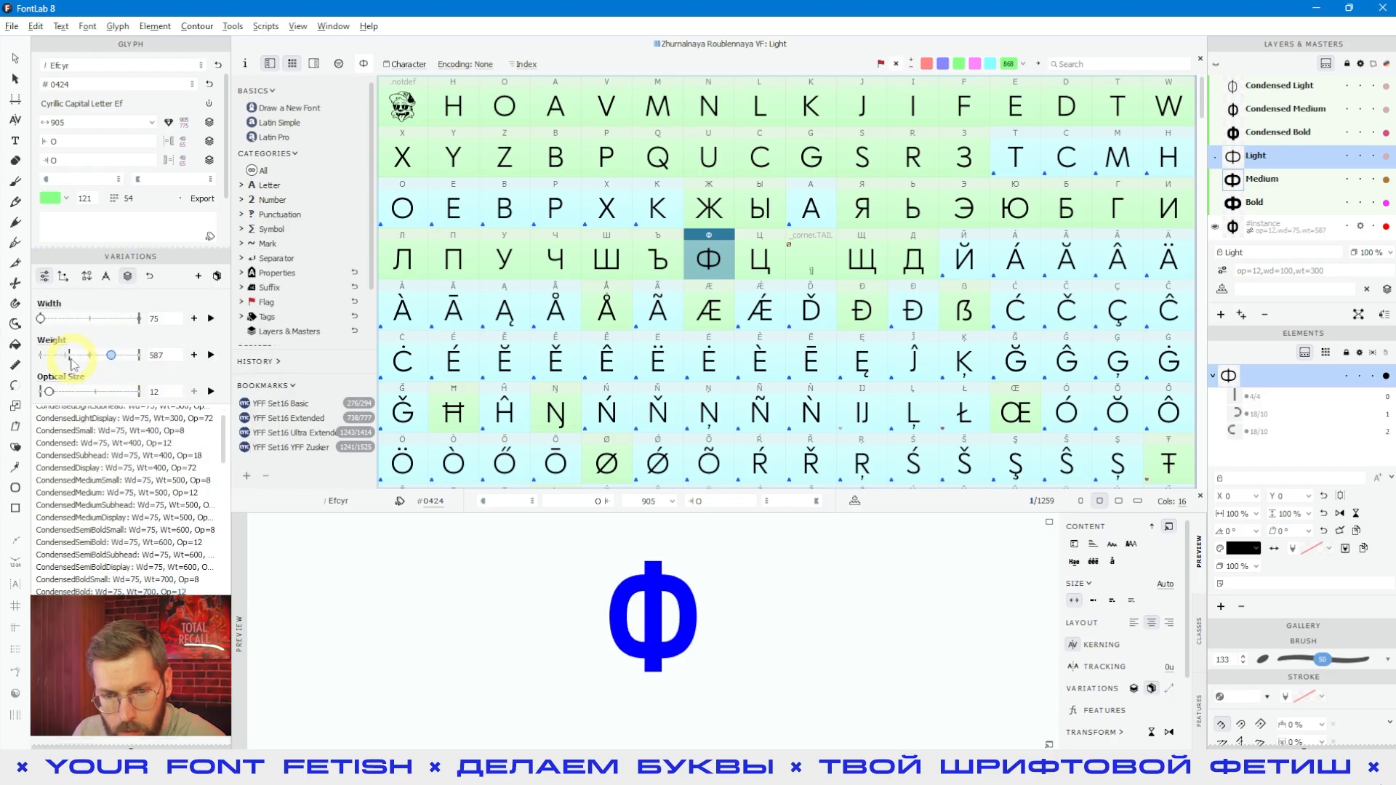
# Remove the Optical Size axis from the font's axes in Font Info
pyautogui.click(555, 298)
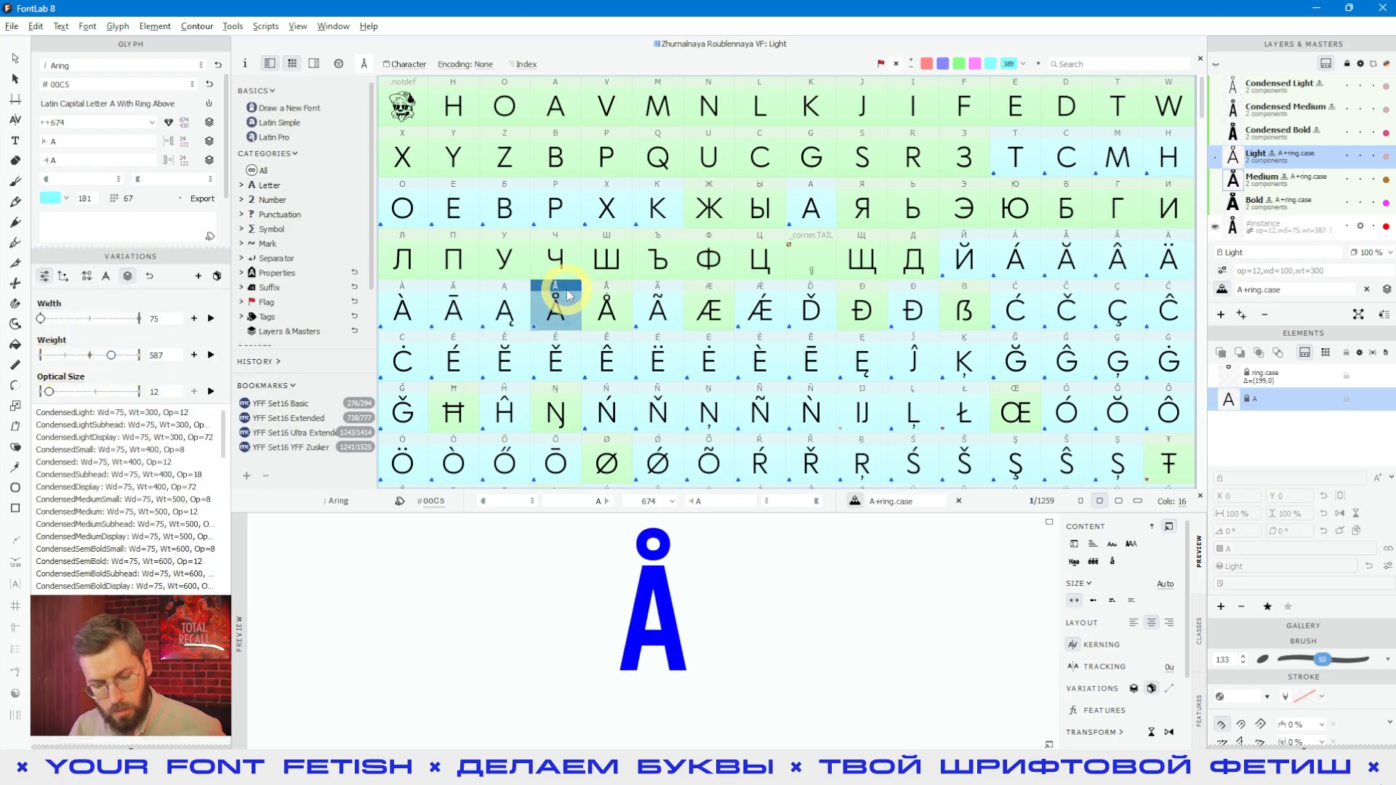
pyautogui.hotkey('ctrl', 'alt', 'i')
pyautogui.click(555, 295)
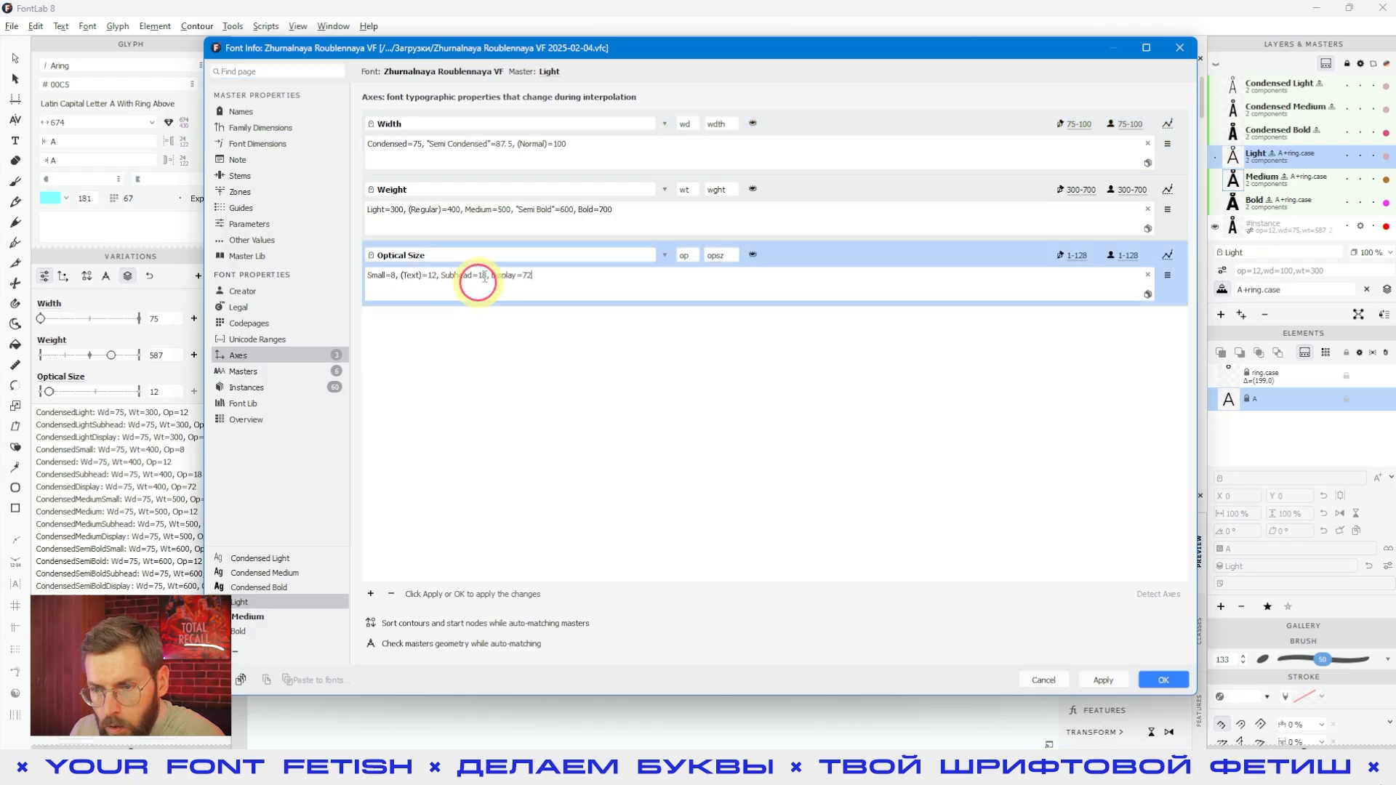
pyautogui.click(391, 594)
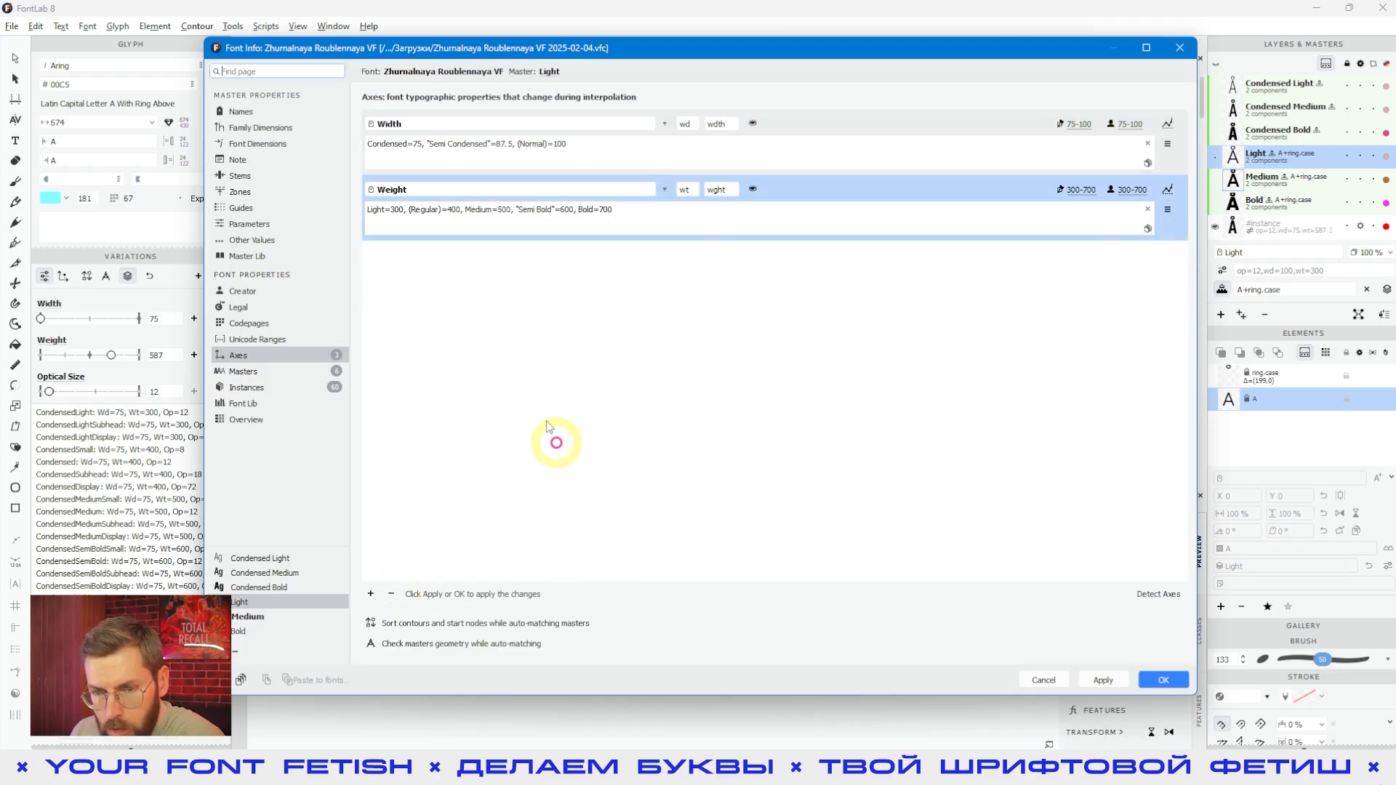
# Regenerate the predefined instances from the remaining Width and Weight axes and apply the Font Info changes
pyautogui.click(284, 395)
pyautogui.click(419, 567)
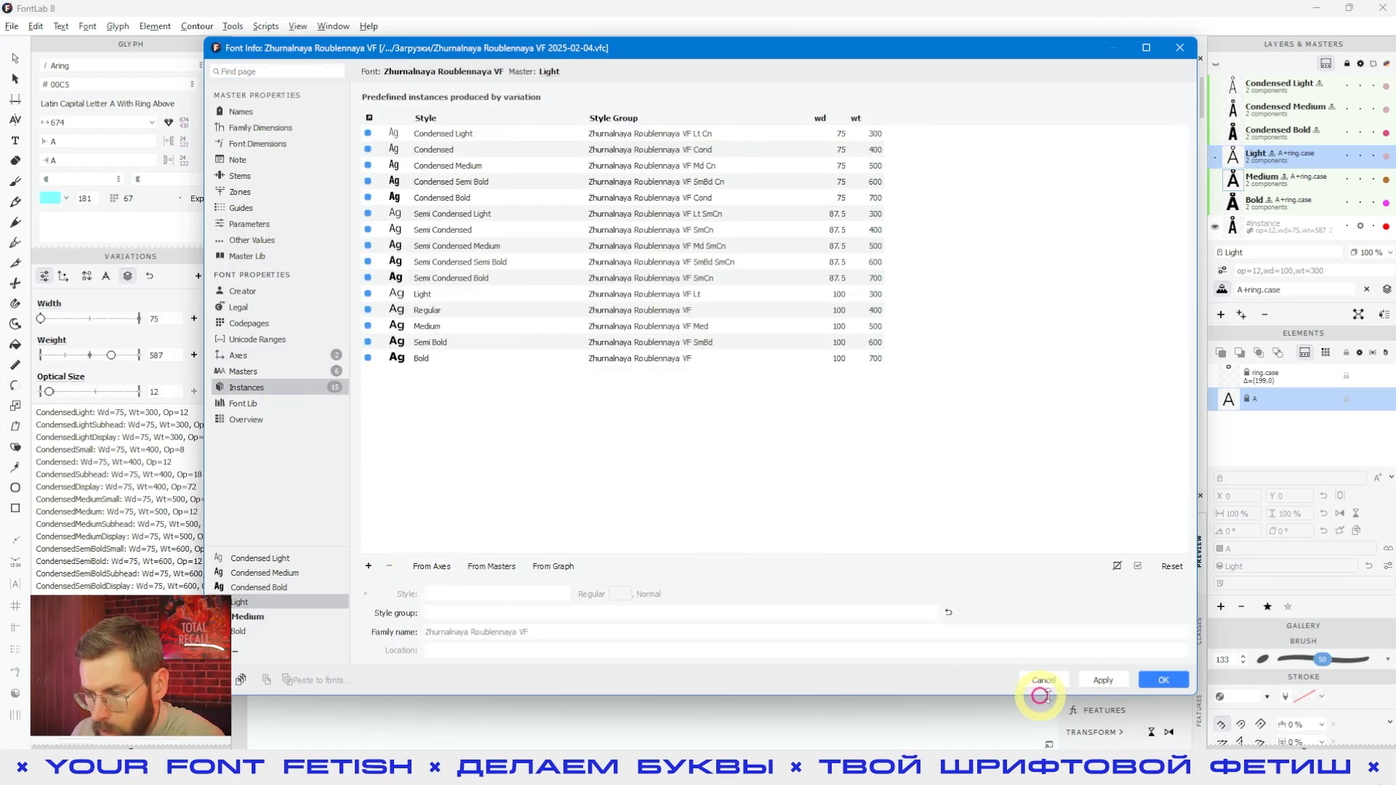
pyautogui.click(1163, 679)
# Select the E grave glyph and display its variations as a two-dimensional Width/Weight map with the axis selectors in view
pyautogui.click(758, 379)
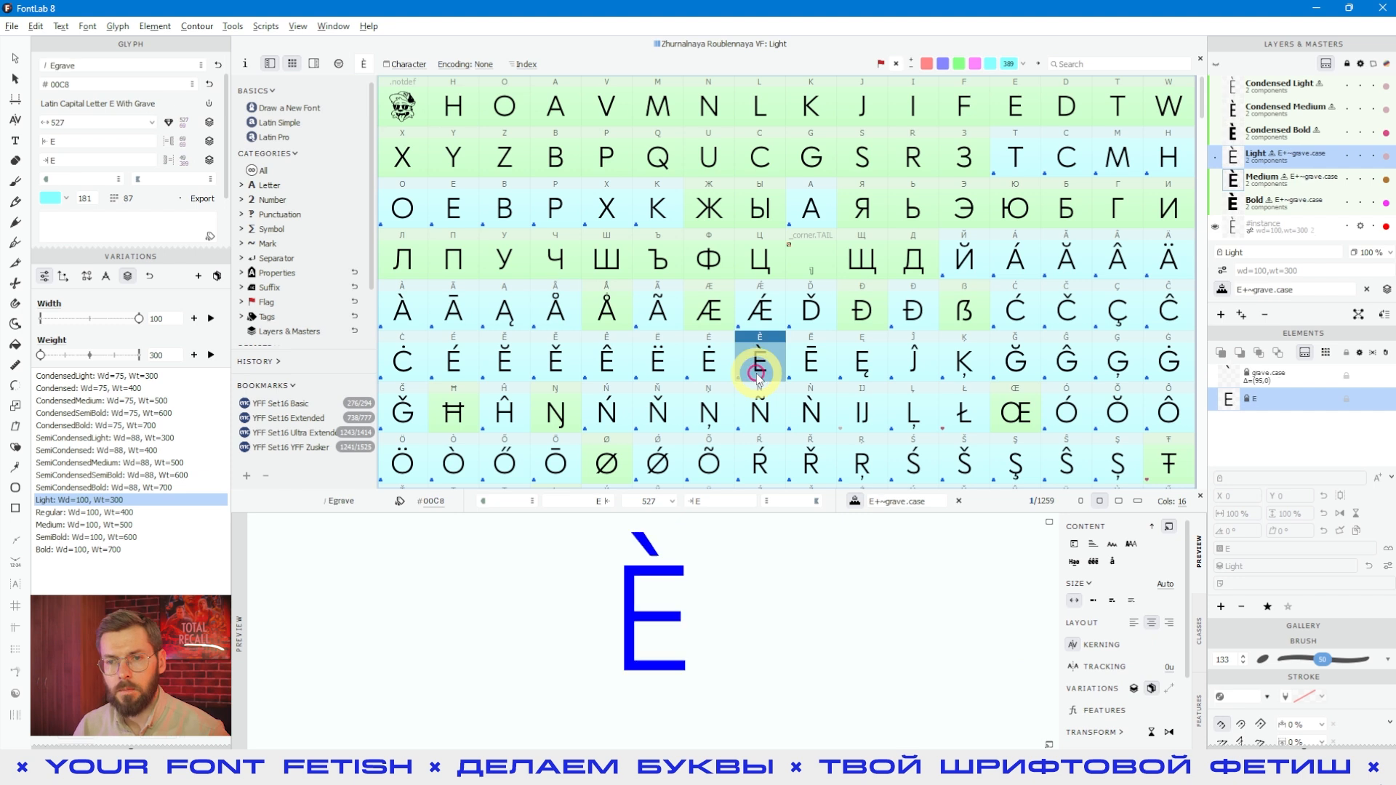
pyautogui.press('ctrl')
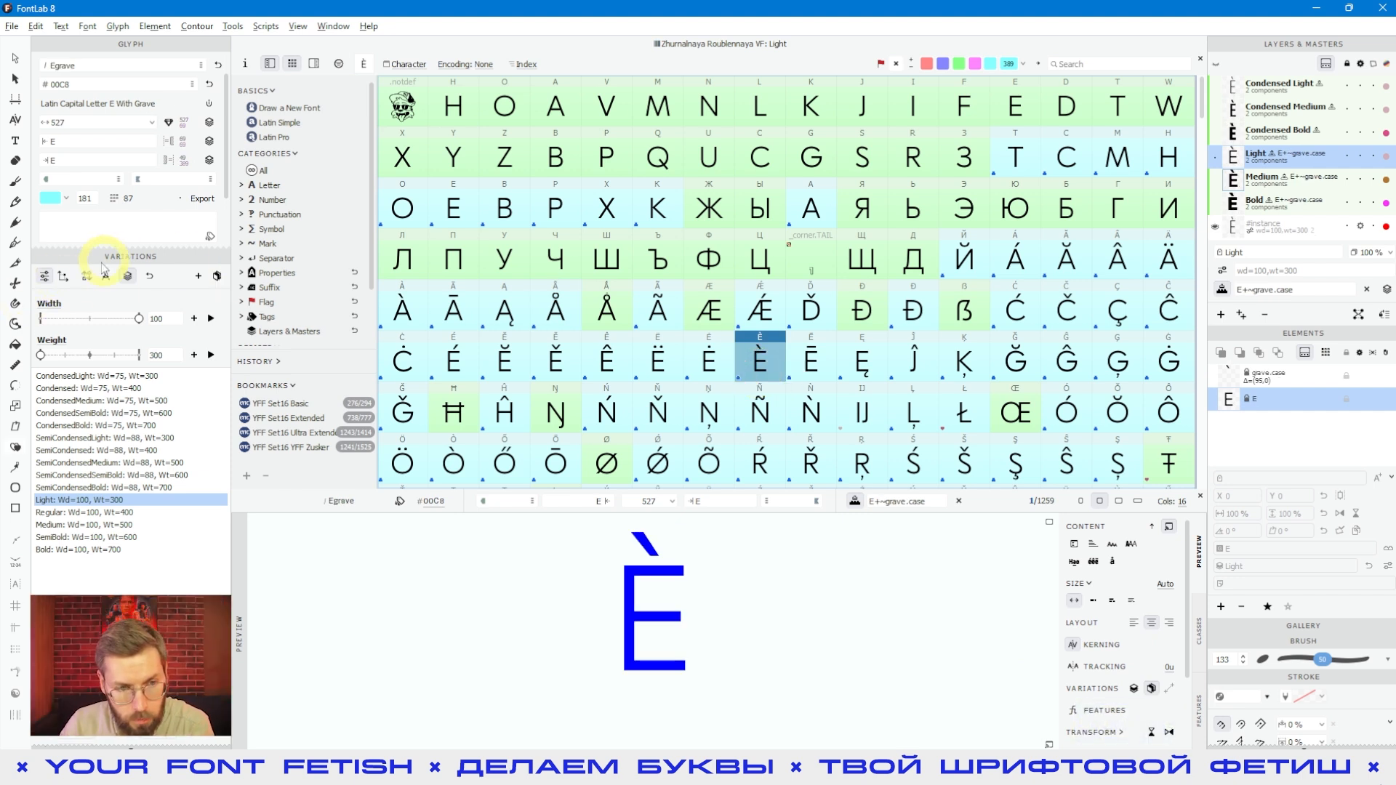
pyautogui.click(63, 276)
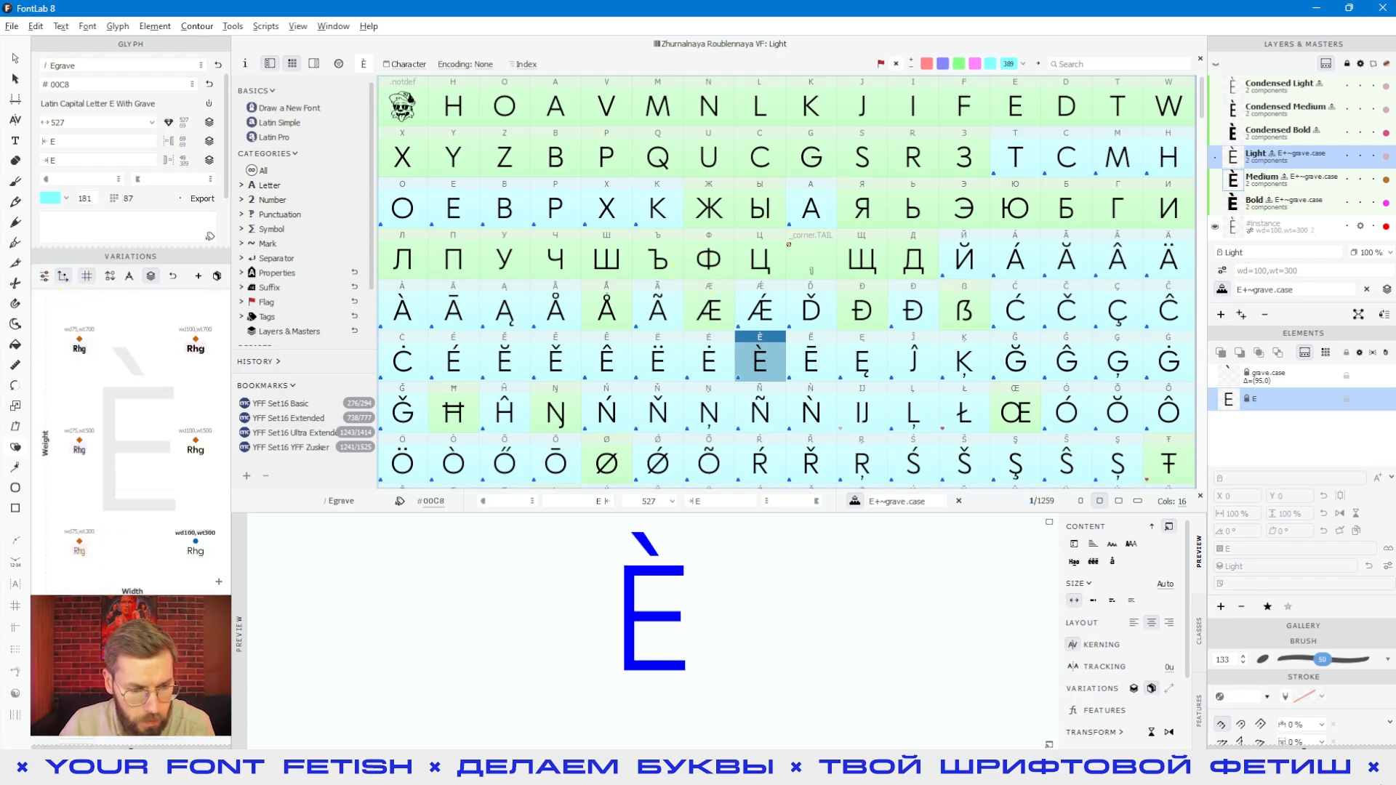
pyautogui.moveTo(131, 591); pyautogui.dragTo(129, 540)
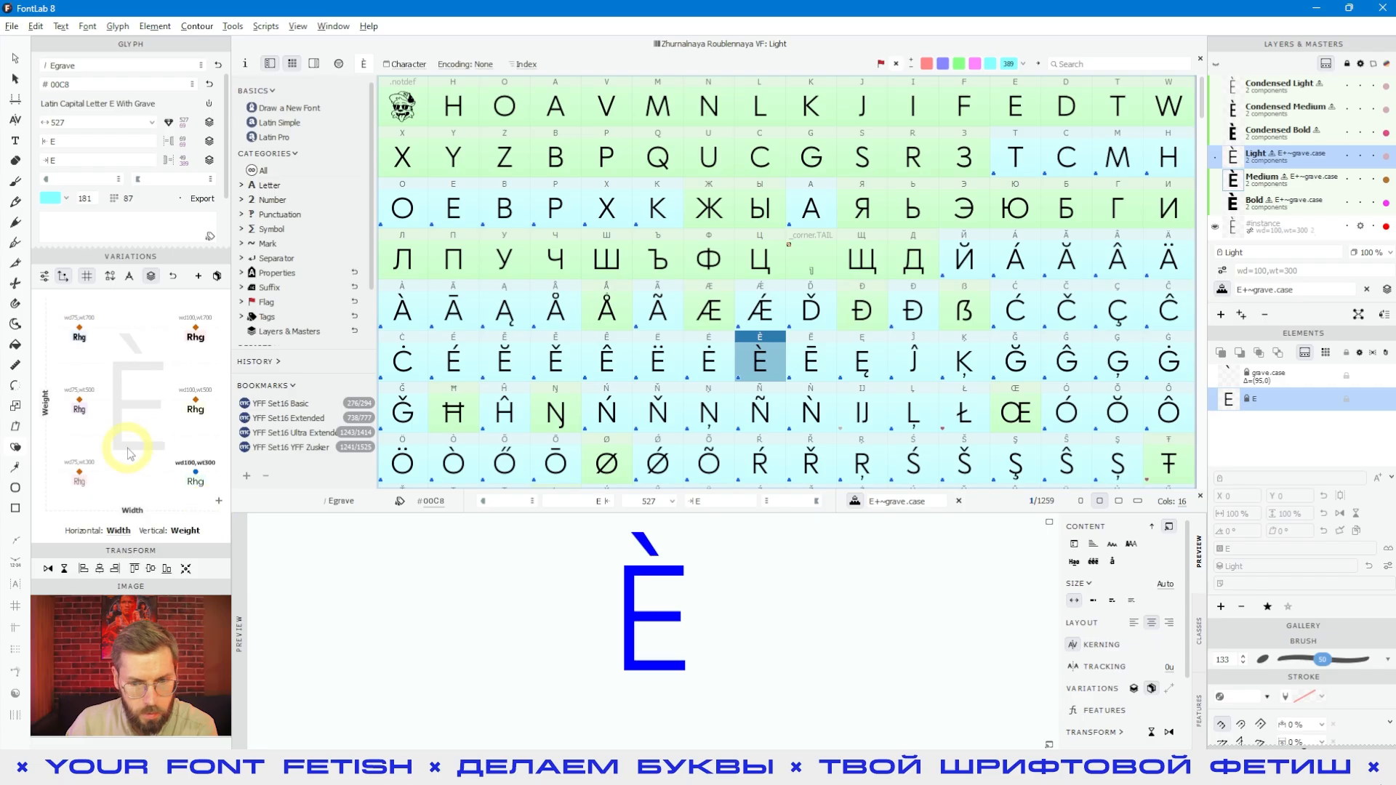
# Select the Latin capital A and preview it in the axis map at about width 86, weight 446
pyautogui.click(655, 154)
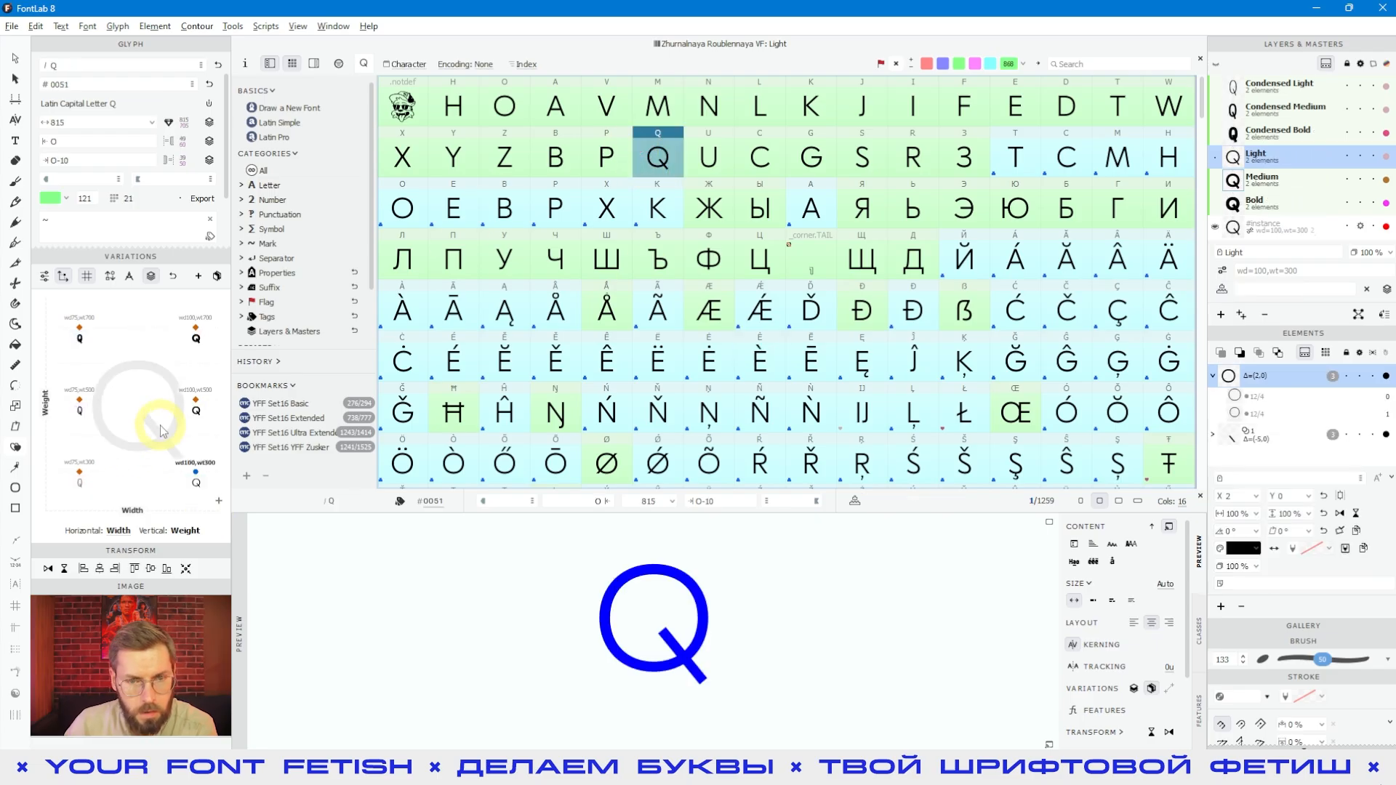
pyautogui.click(556, 109)
pyautogui.click(132, 420)
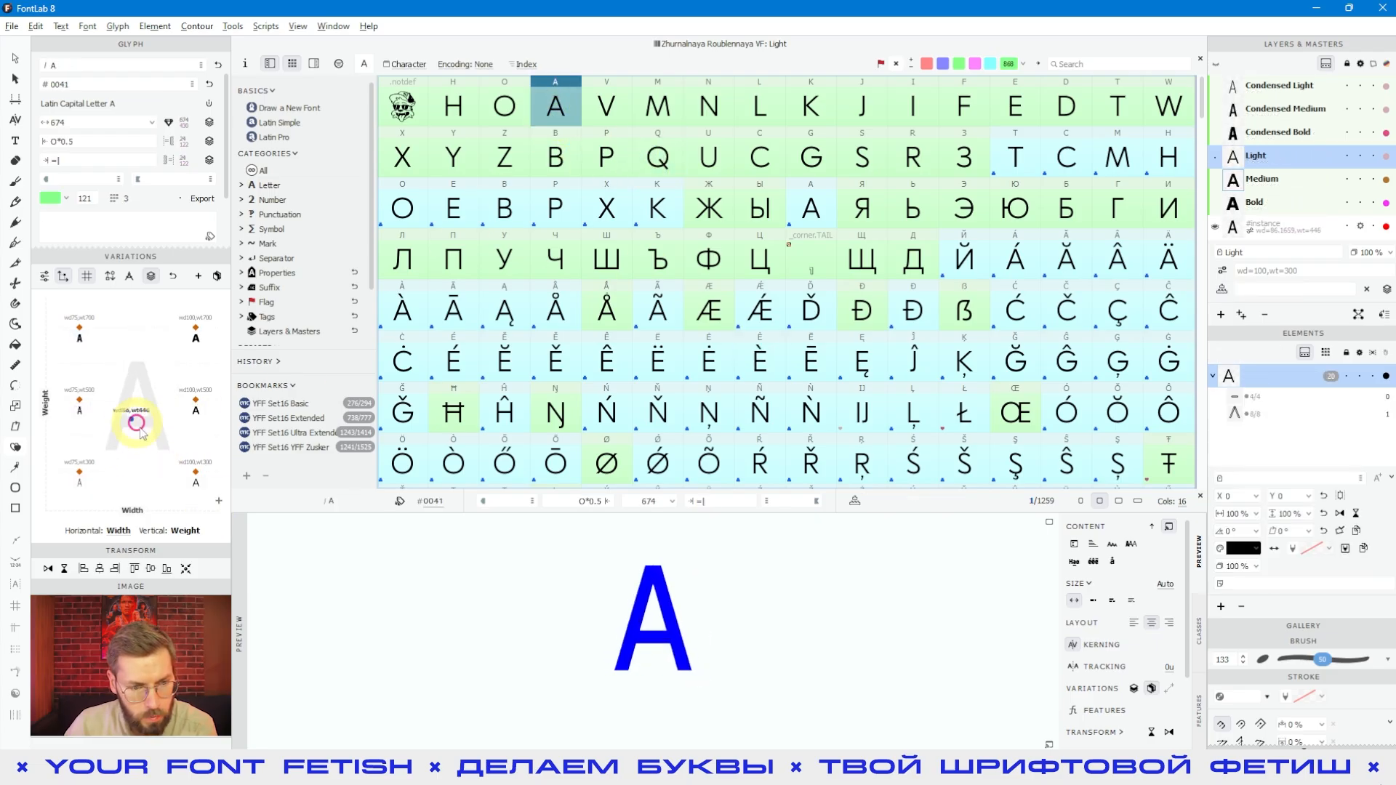
# Preview interpolation steps of the capital A by stretching the map's preview line diagonally between opposite masters
pyautogui.moveTo(219, 504); pyautogui.dragTo(93, 346)
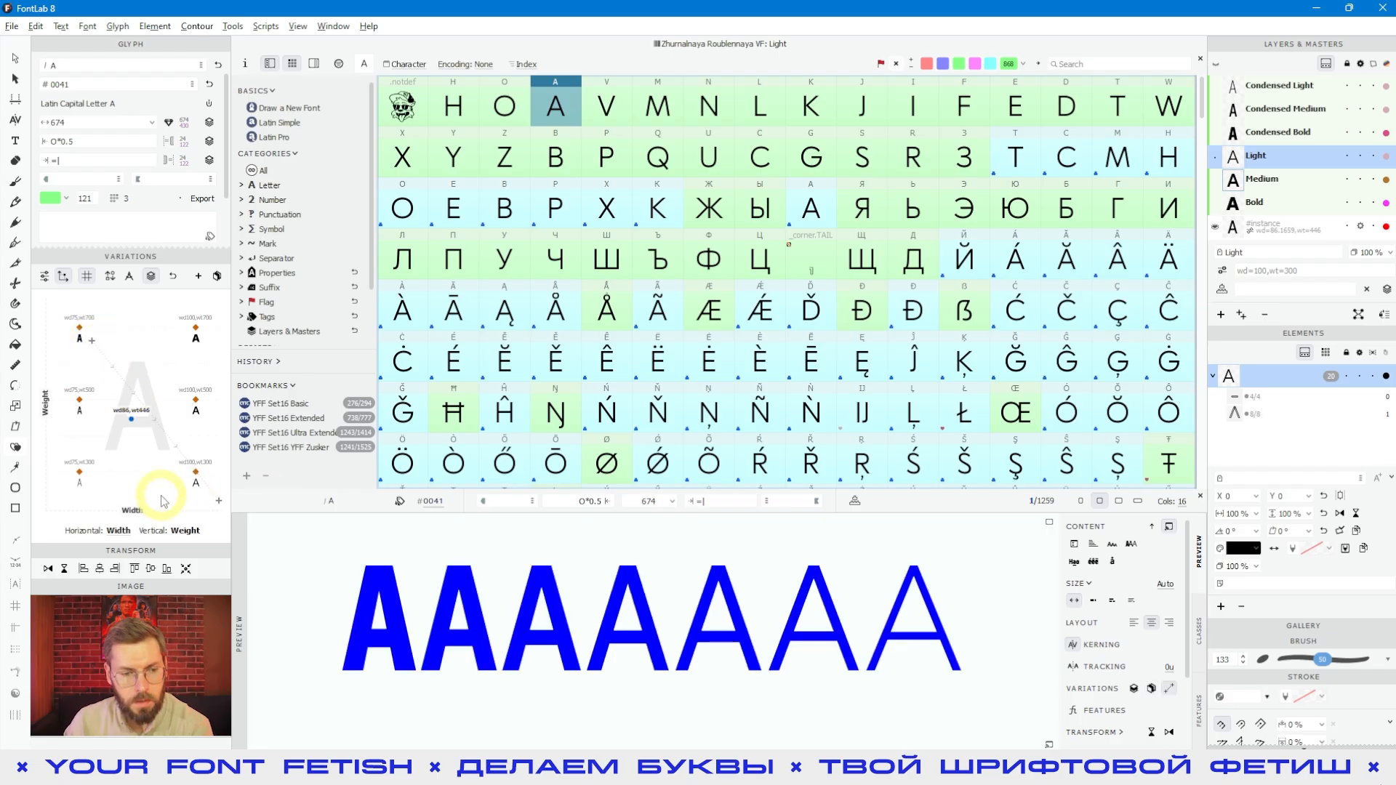
pyautogui.moveTo(221, 505); pyautogui.dragTo(70, 457)
pyautogui.moveTo(87, 333); pyautogui.dragTo(212, 313)
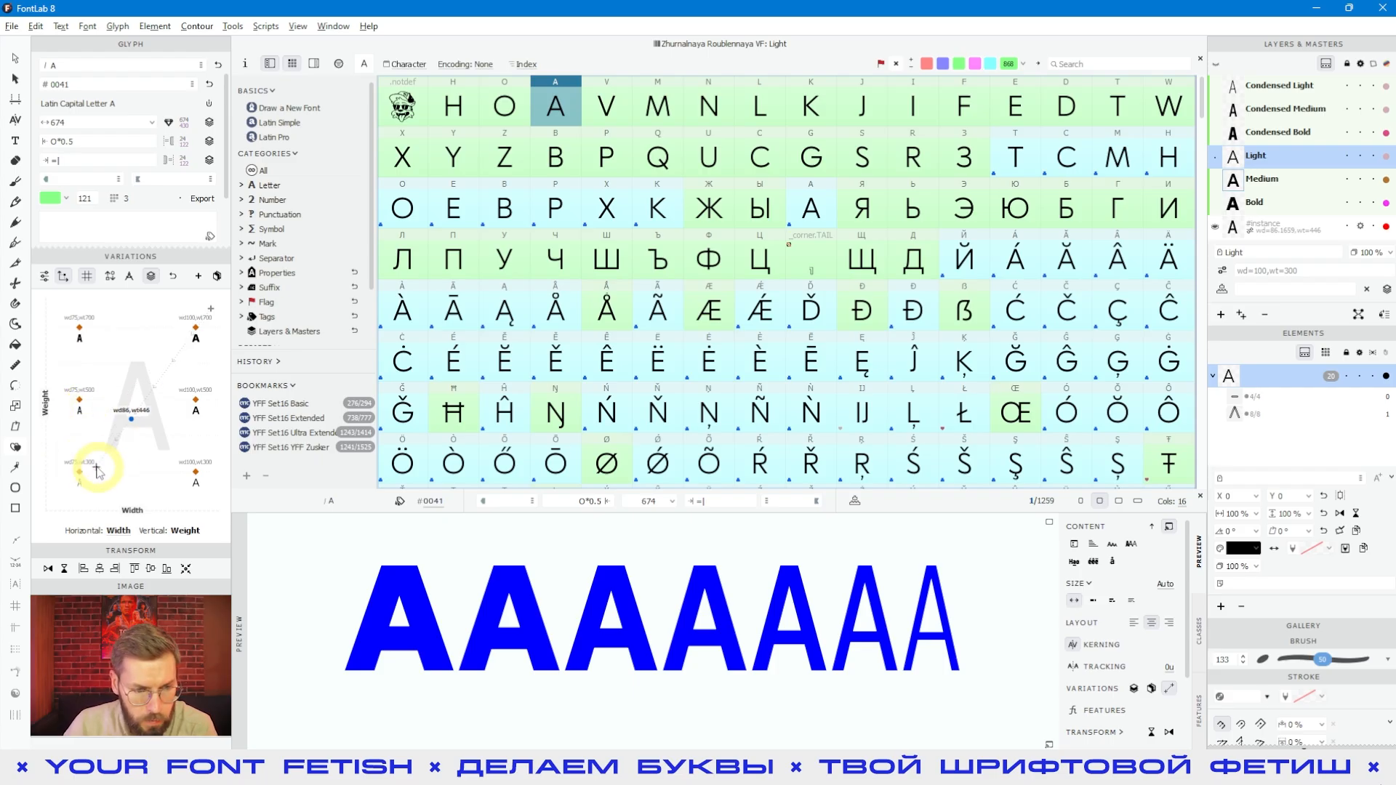
# Set the map's horizontal axis to Weight and lay the preview line along the condensed masters from Light to Bold
pyautogui.click(120, 533)
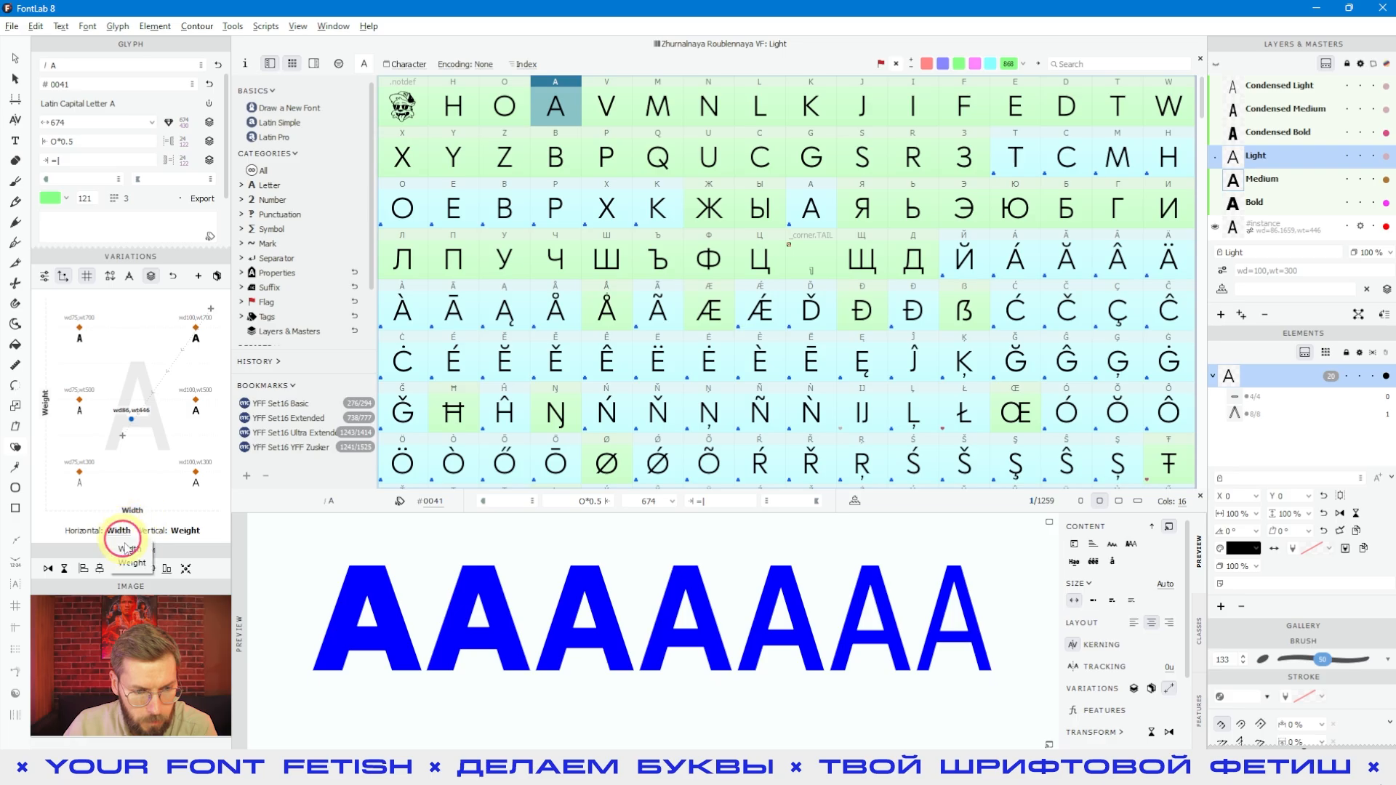
pyautogui.click(124, 563)
pyautogui.moveTo(105, 468)
pyautogui.mouseDown()
pyautogui.moveTo(65, 301)
pyautogui.moveTo(81, 326)
pyautogui.moveTo(82, 467)
pyautogui.moveTo(58, 302)
pyautogui.mouseUp()
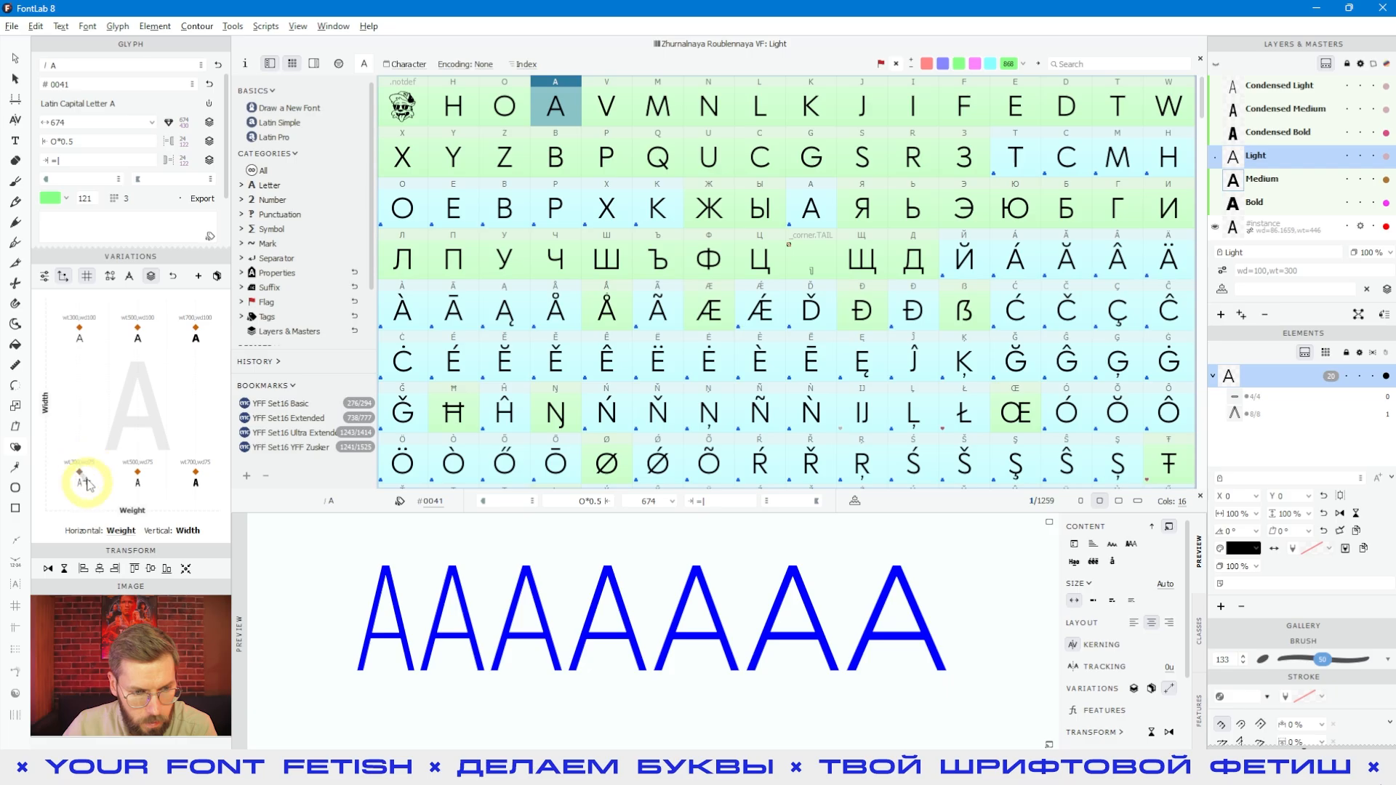
pyautogui.moveTo(80, 488); pyautogui.dragTo(207, 485)
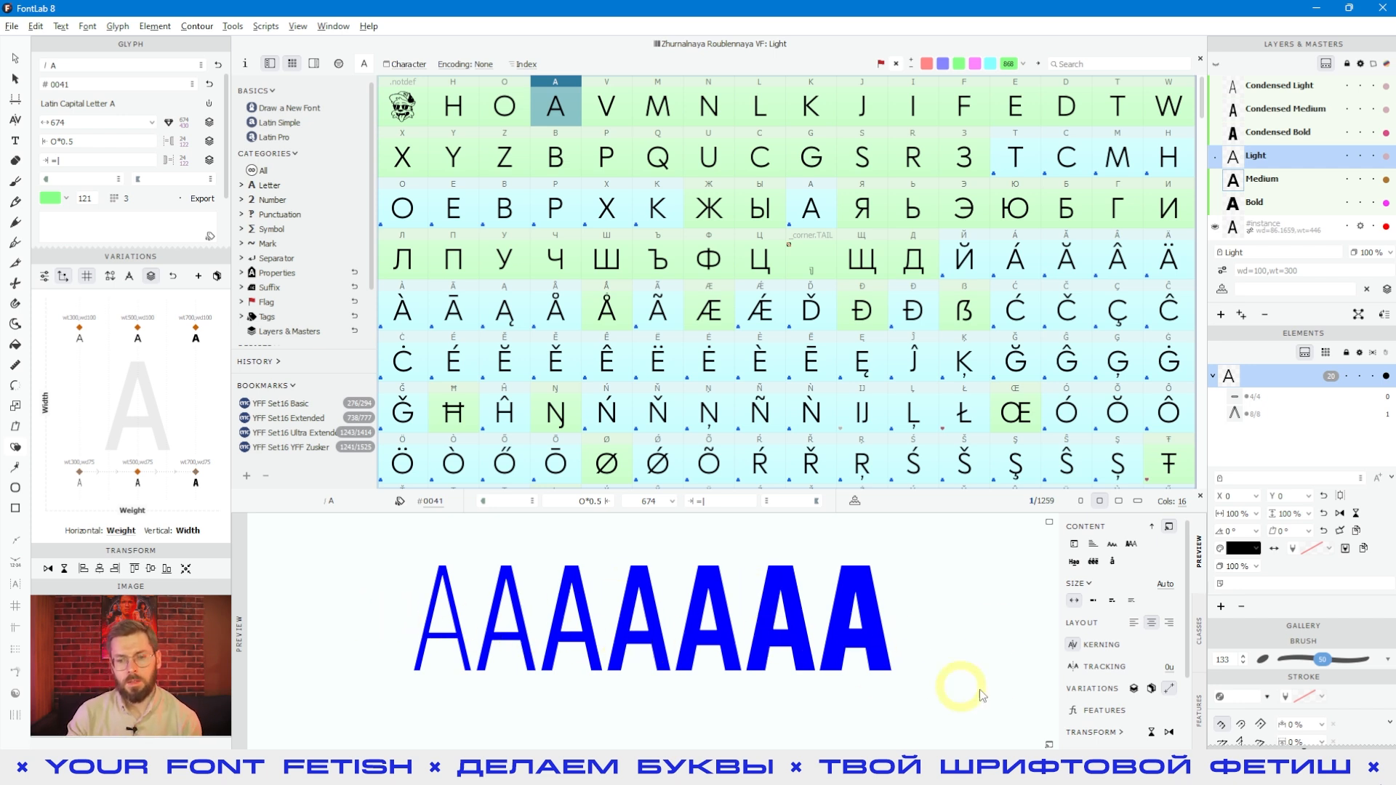
# Check the condensed Light-to-Bold interpolation on several Latin and Cyrillic capitals, including Tse and G
pyautogui.click(654, 117)
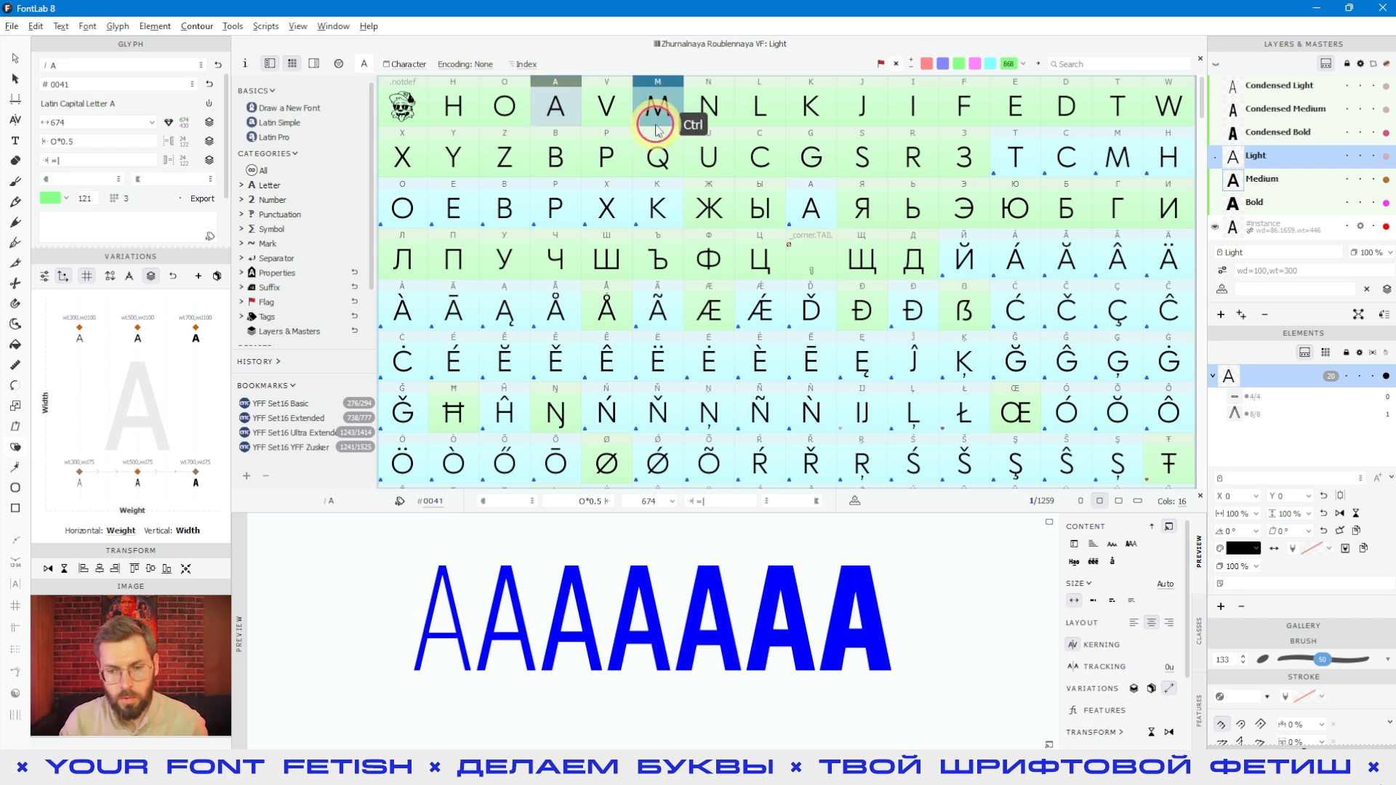
pyautogui.click(611, 152)
pyautogui.click(763, 219)
pyautogui.click(775, 272)
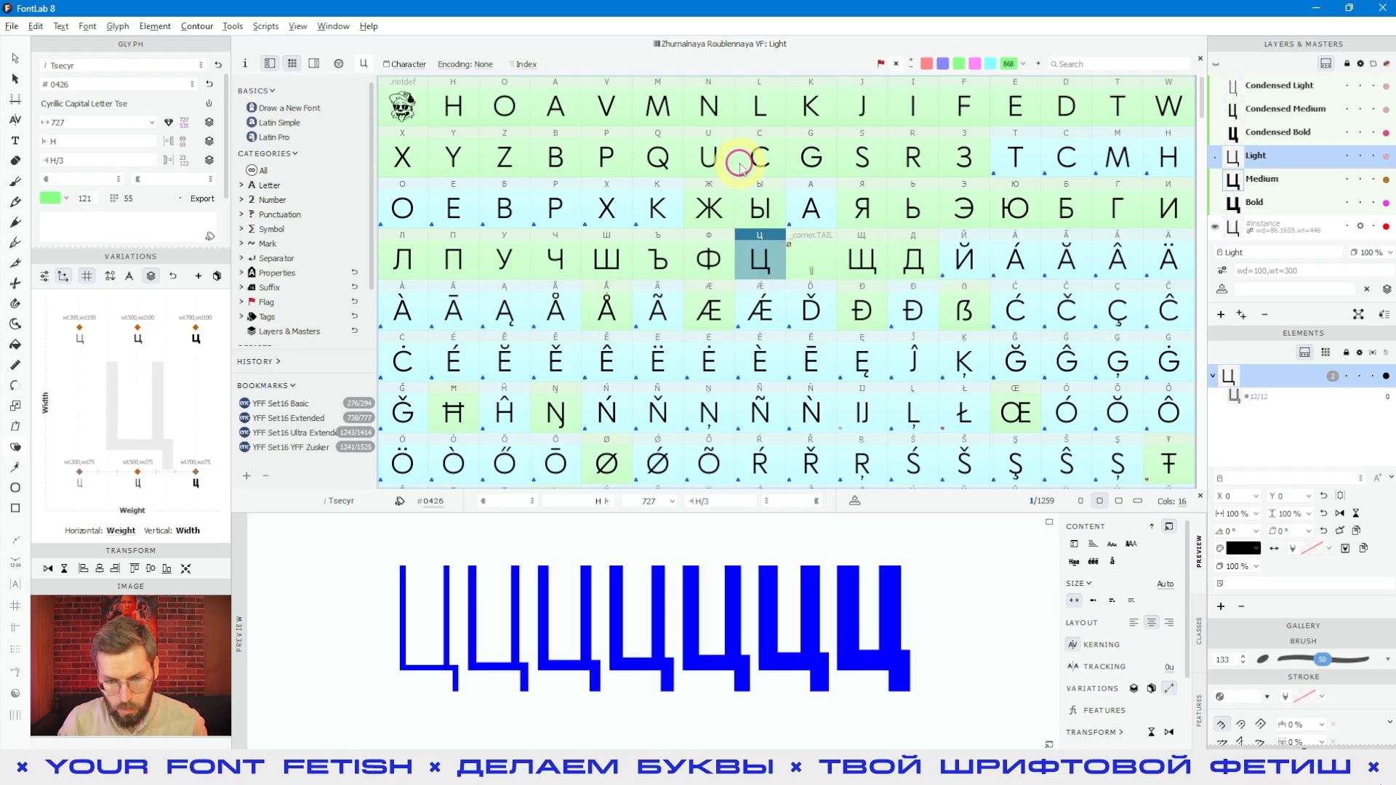
pyautogui.click(757, 154)
pyautogui.click(656, 205)
pyautogui.click(656, 154)
pyautogui.click(822, 147)
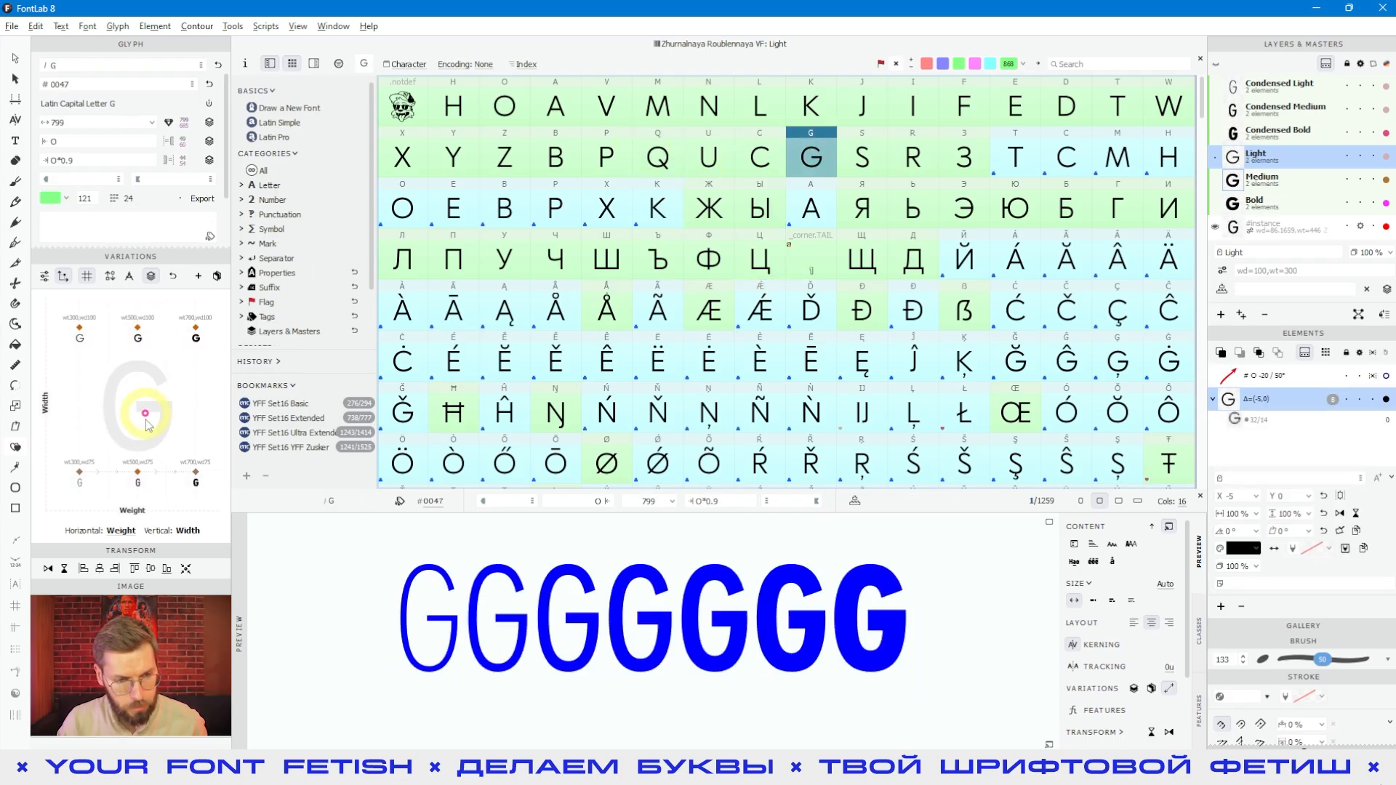
# Stretch the preview line for capital G to the full-width Bold master and try several locations within the map
pyautogui.click(158, 384)
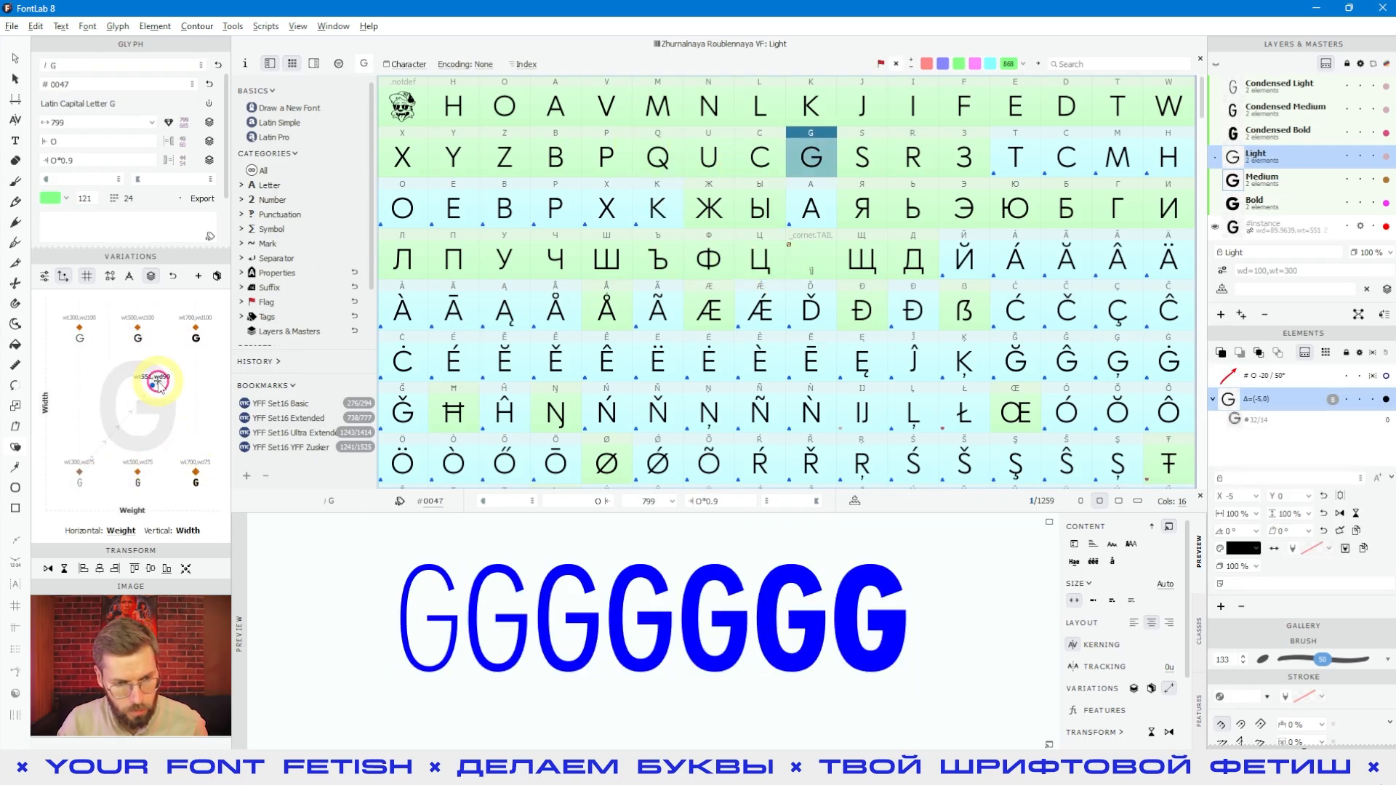
pyautogui.click(198, 333)
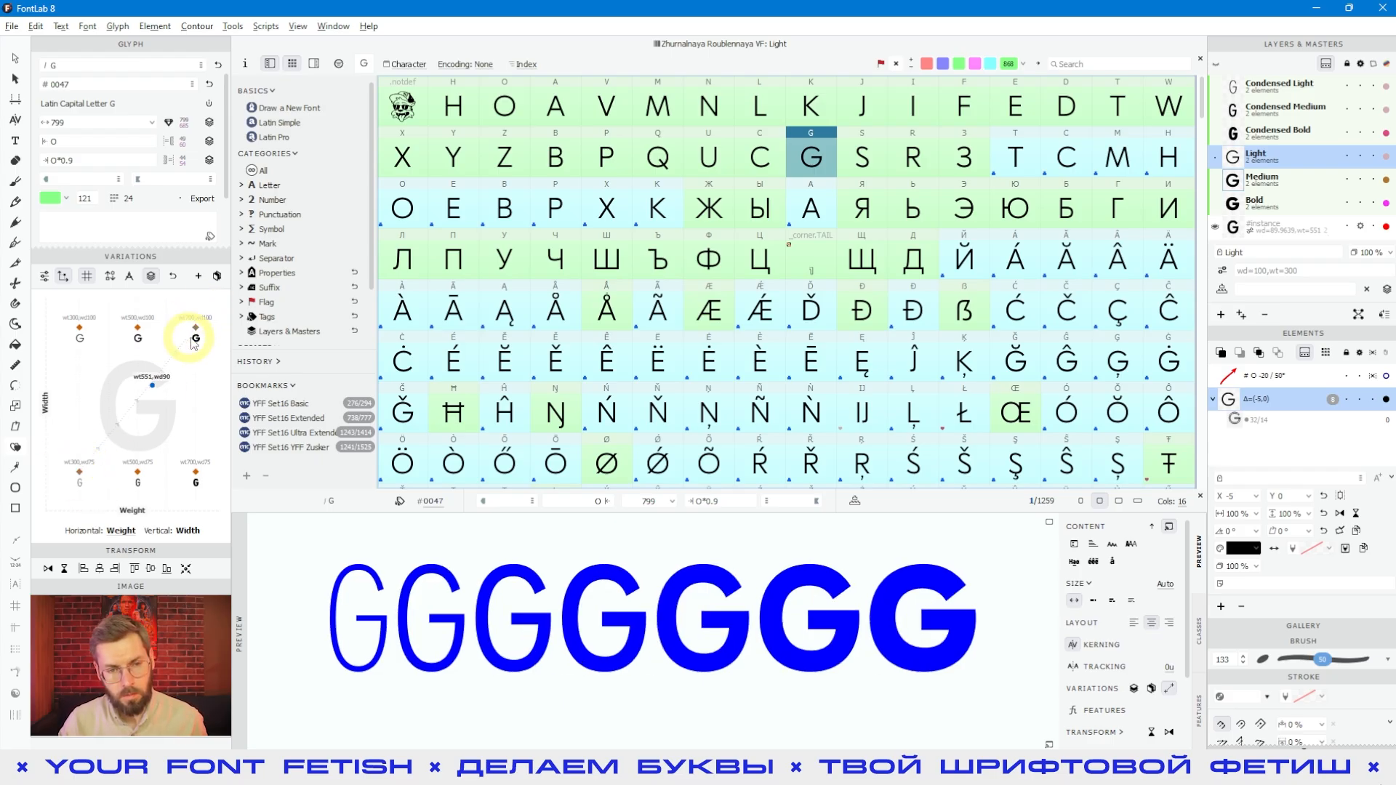
pyautogui.moveTo(94, 429); pyautogui.dragTo(182, 366)
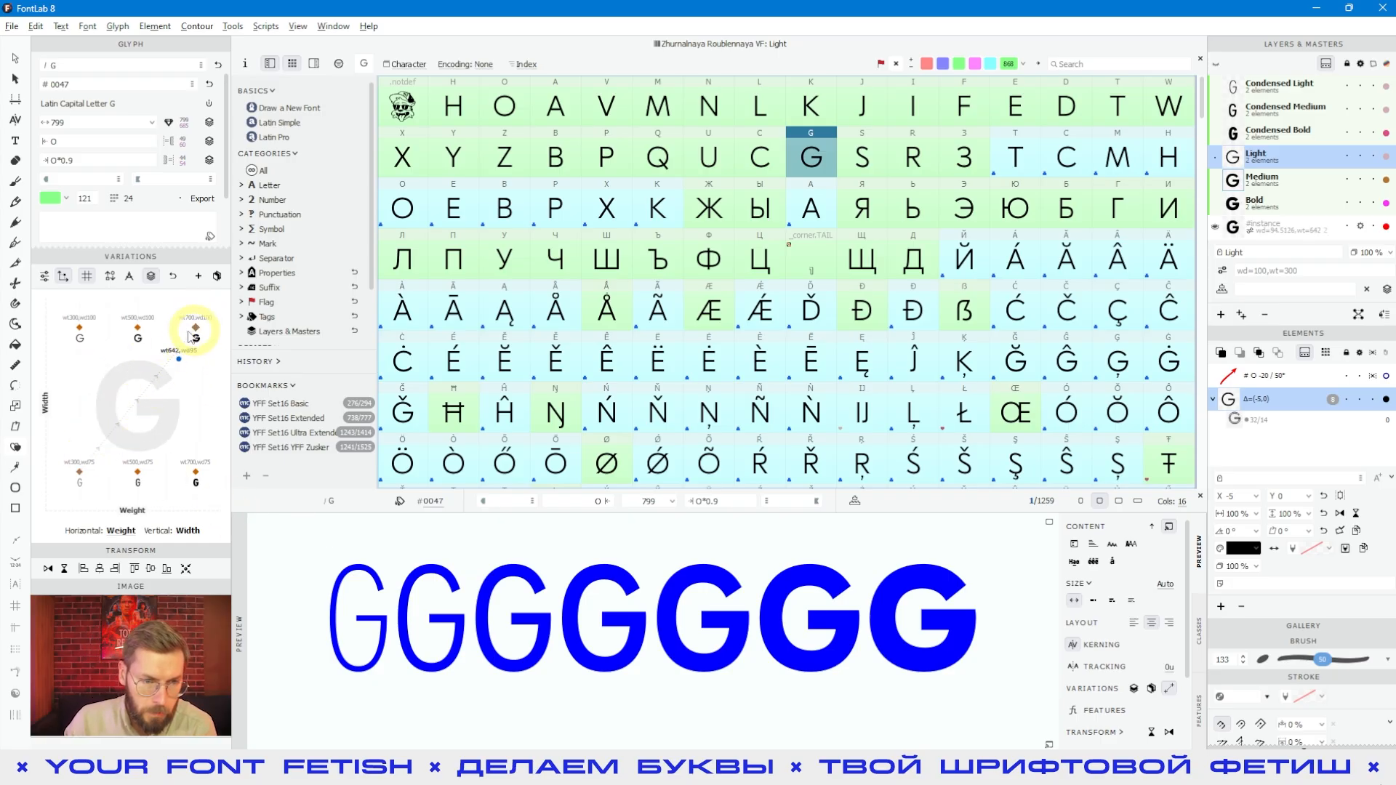
pyautogui.moveTo(182, 358); pyautogui.dragTo(184, 395)
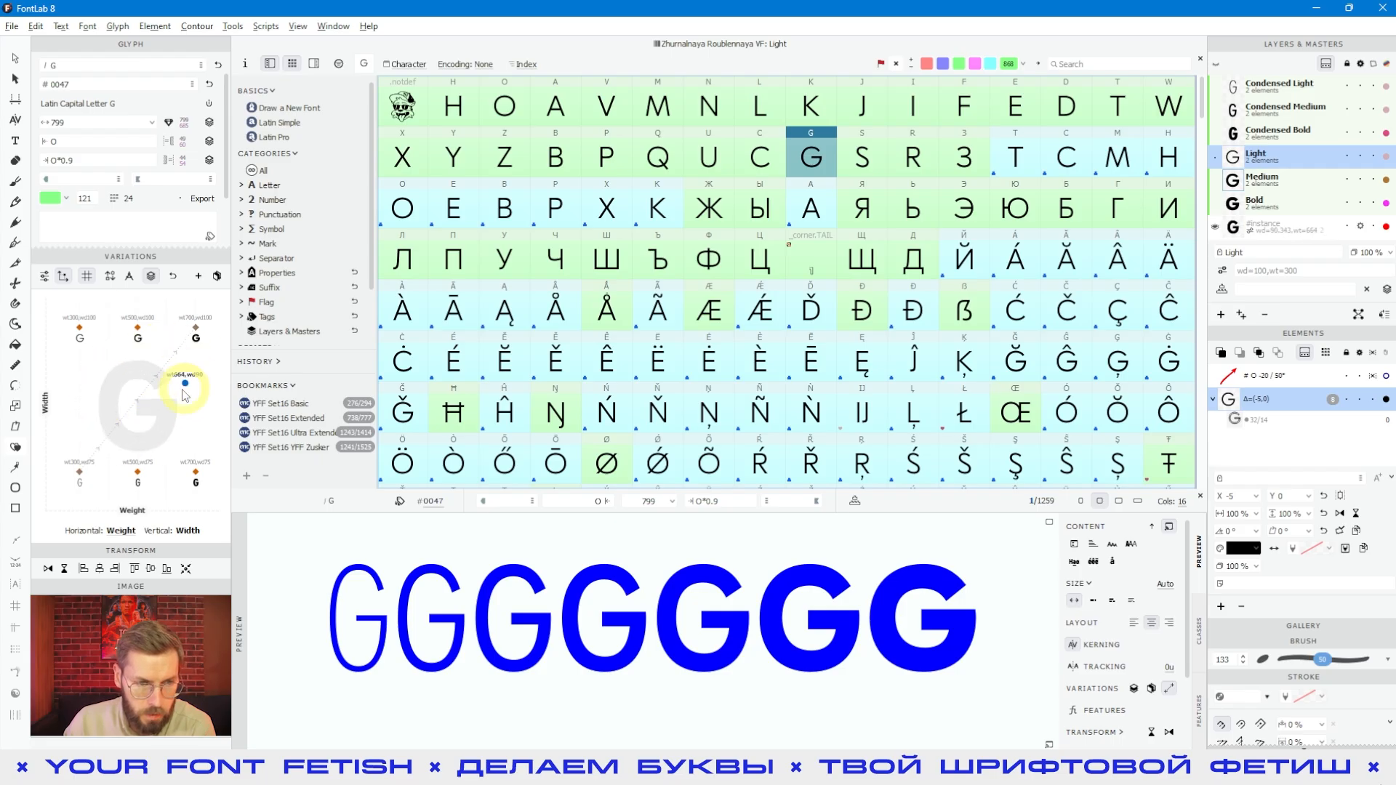
# Set Width to about 85 and Weight to 459 with the axis sliders, then return to the map and hide the preview options
pyautogui.click(45, 276)
pyautogui.moveTo(123, 355); pyautogui.dragTo(75, 306)
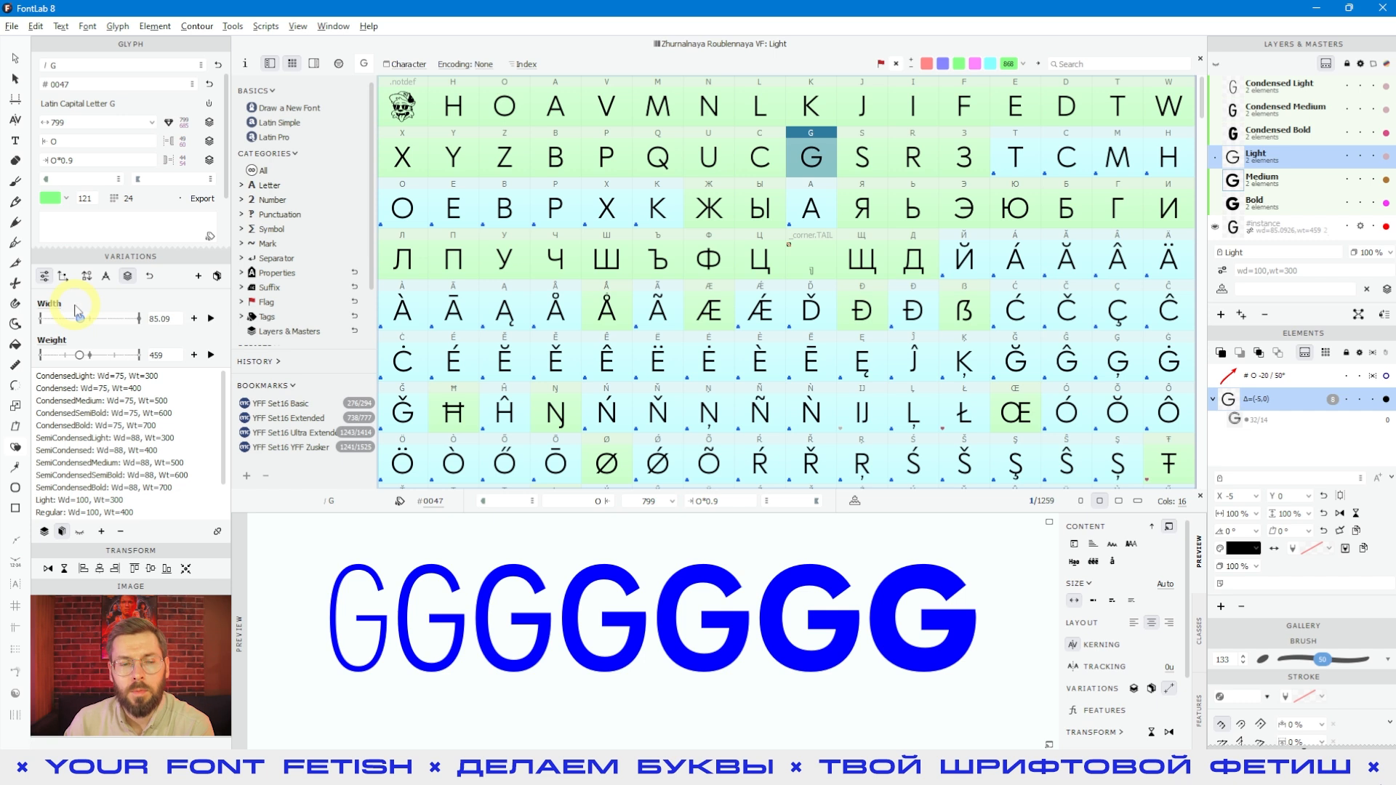
pyautogui.click(65, 277)
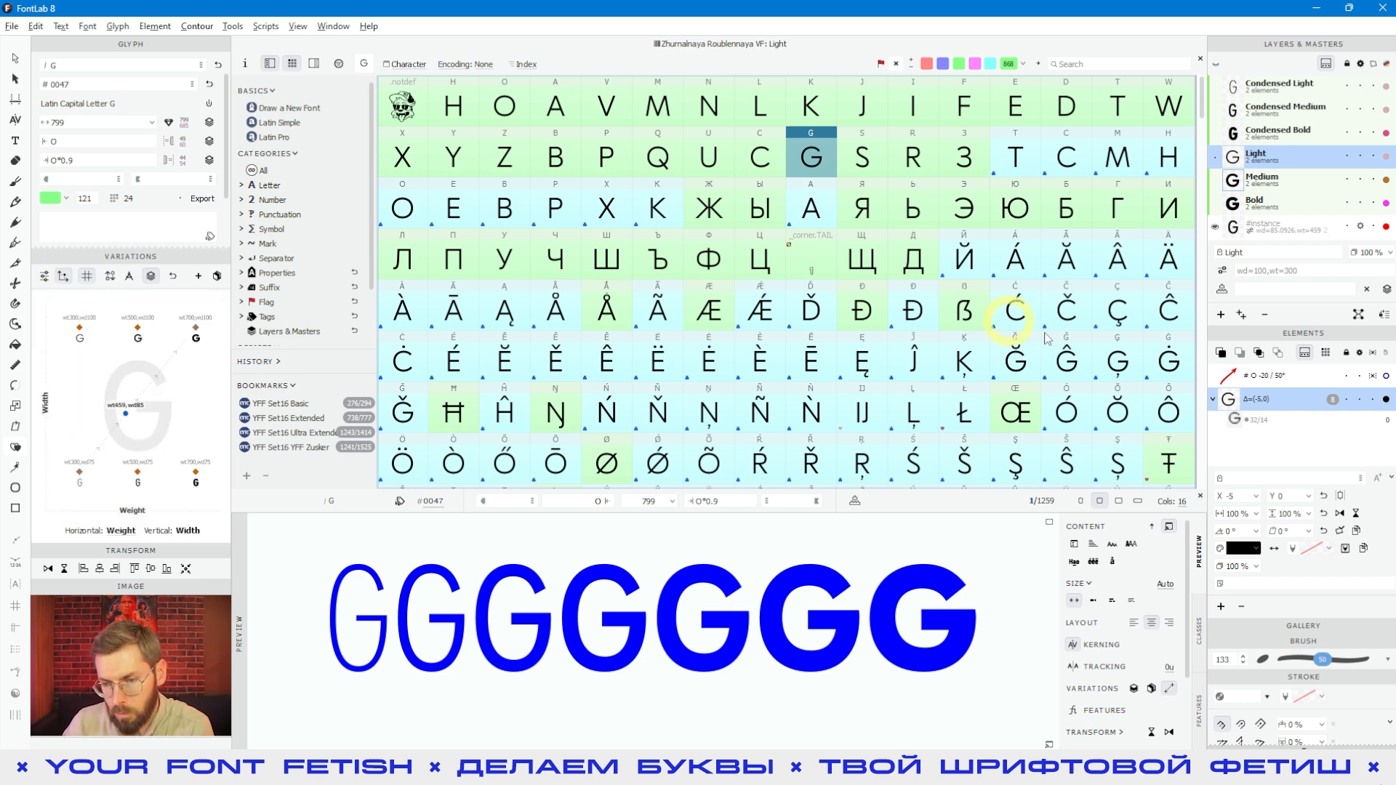
pyautogui.click(1050, 522)
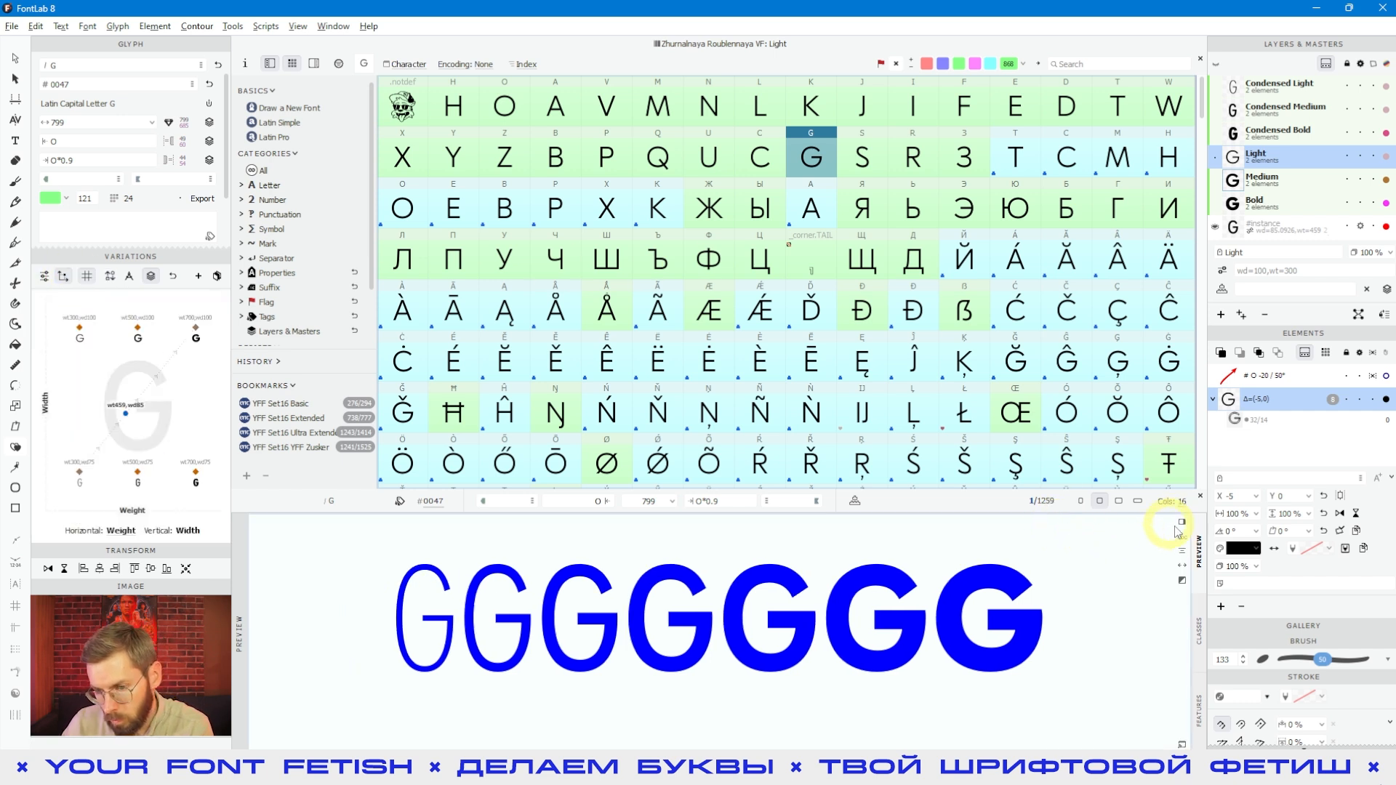
# Show the preview options again and try the alternative variation display modes on capital G
pyautogui.click(1180, 526)
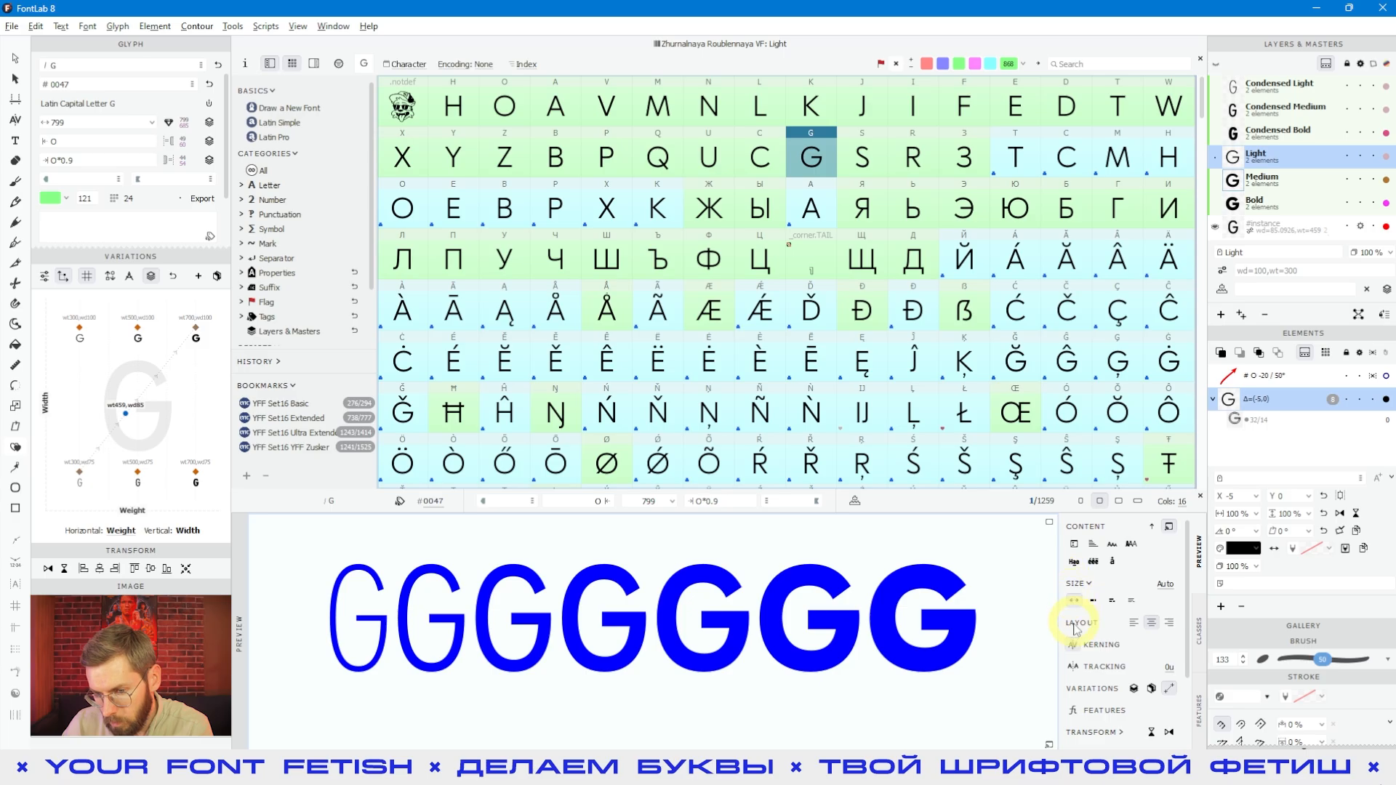
pyautogui.scroll(-2, 1099, 609)
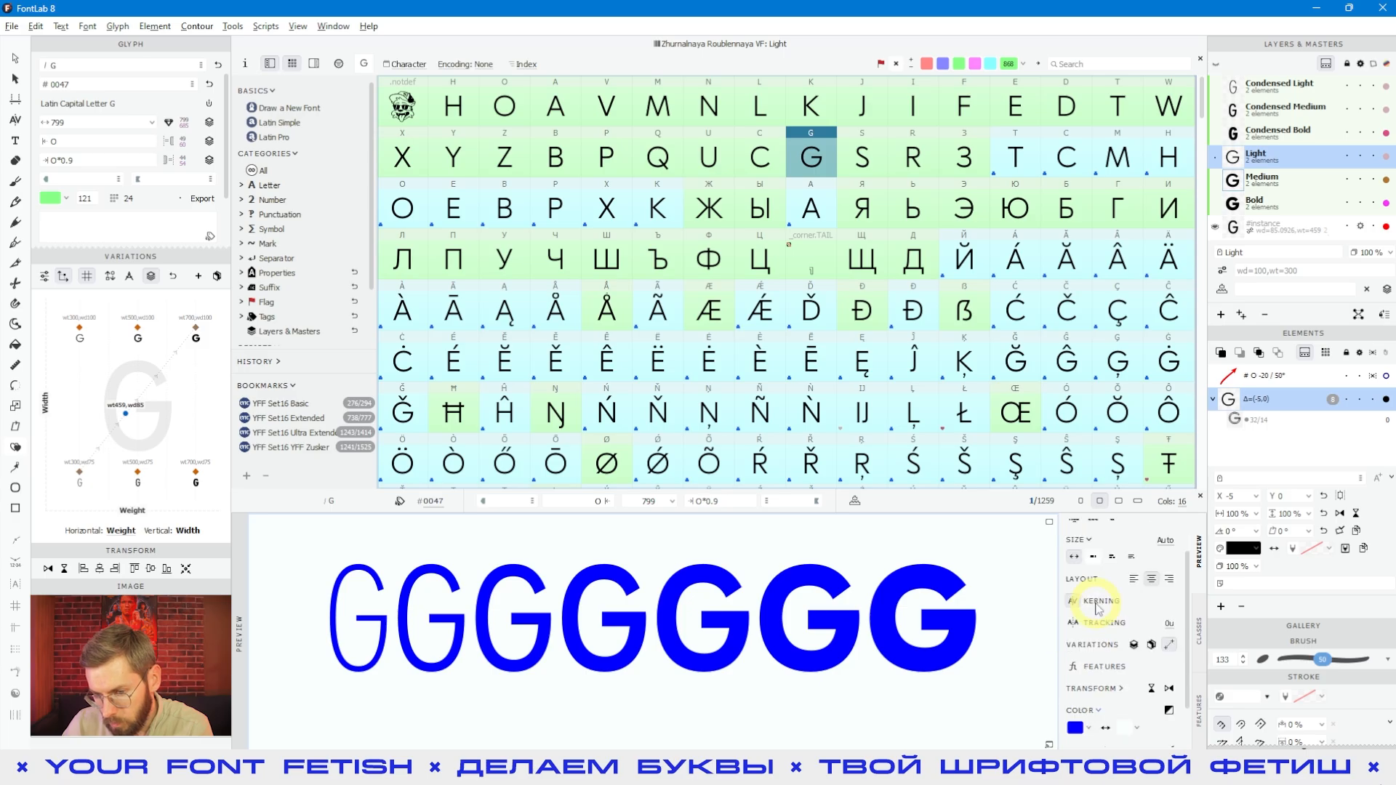
pyautogui.click(1134, 646)
pyautogui.click(1151, 646)
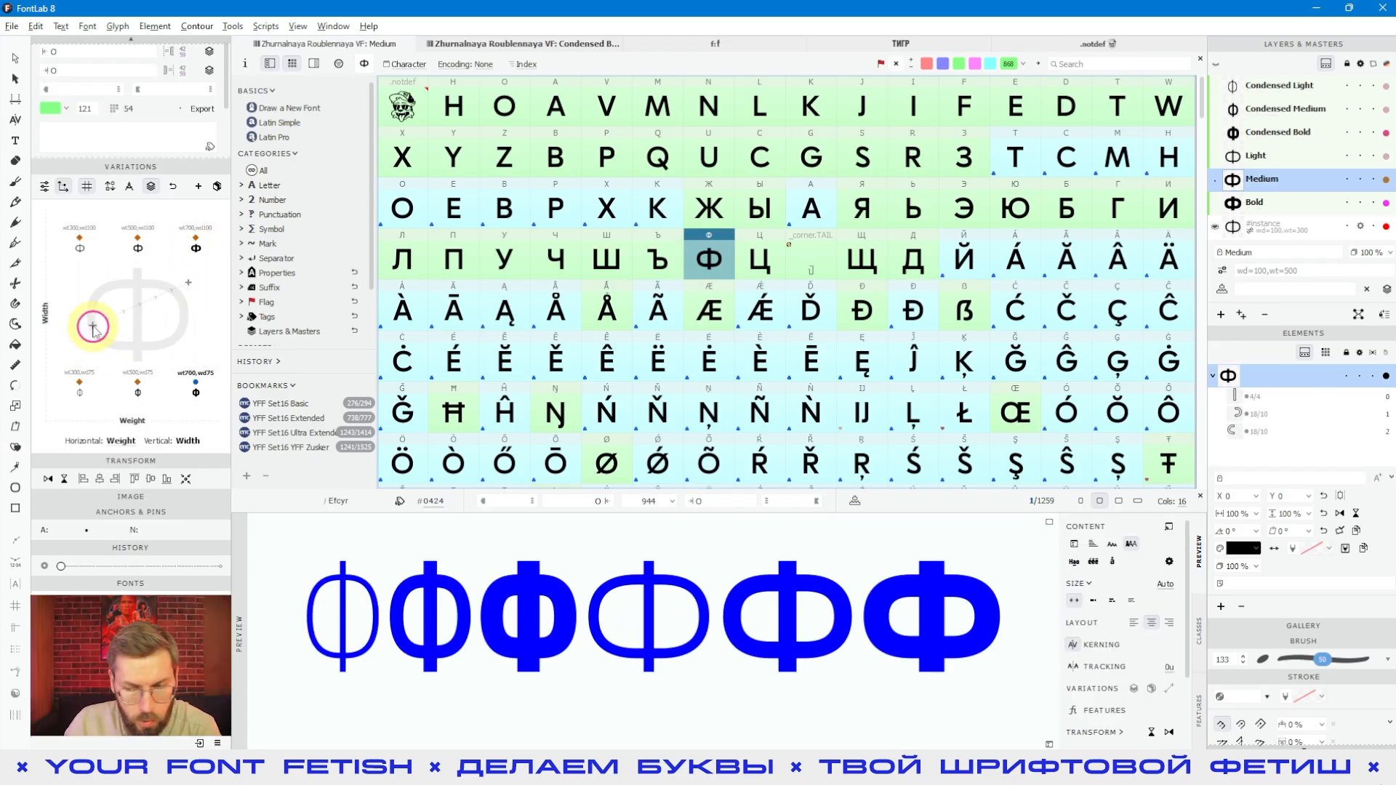
# Adjust both ends of the preview line for Cyrillic Ef, then preview sample text at Weight 600 and Width about 96 with Ya selected
pyautogui.click(1075, 546)
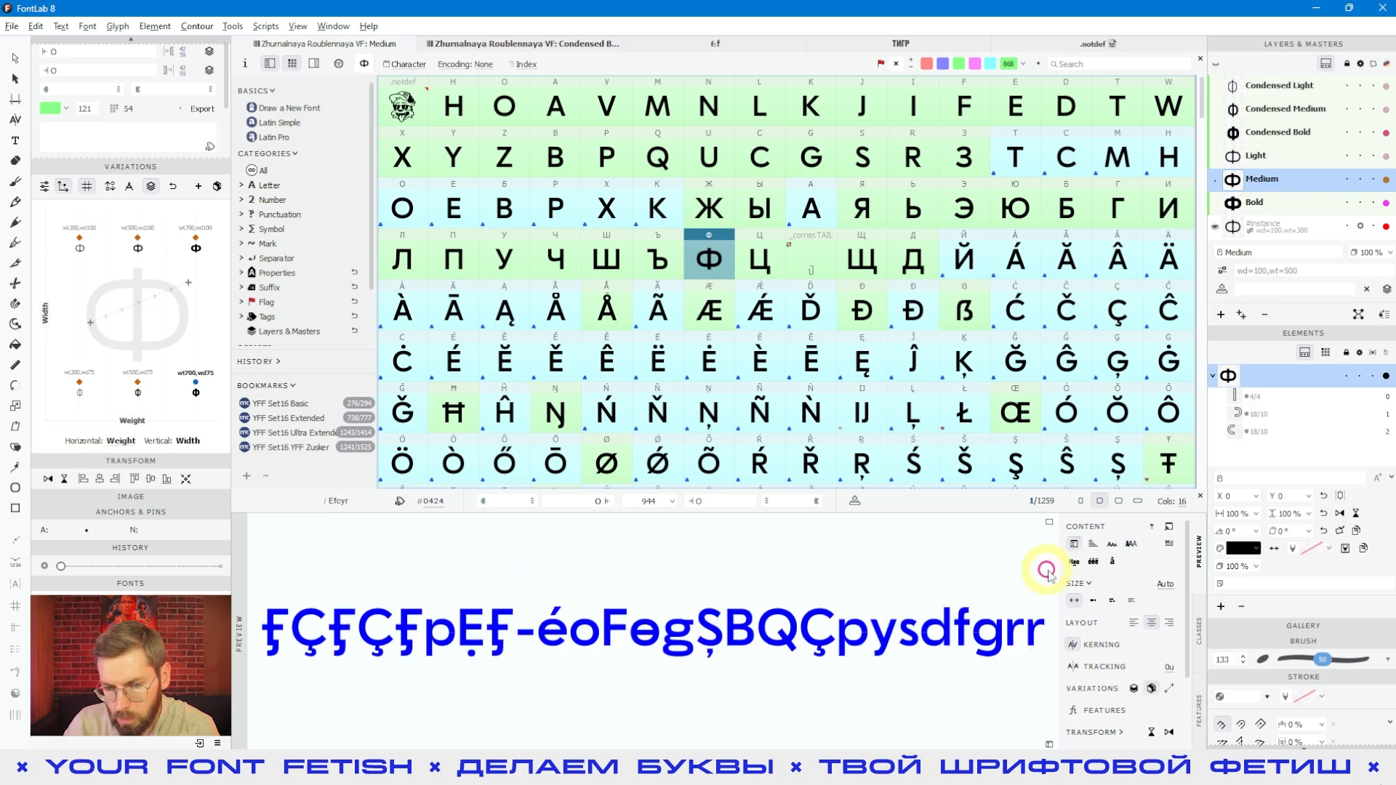
pyautogui.click(91, 327)
pyautogui.moveTo(187, 286)
pyautogui.mouseDown()
pyautogui.moveTo(190, 311)
pyautogui.moveTo(189, 276)
pyautogui.mouseUp()
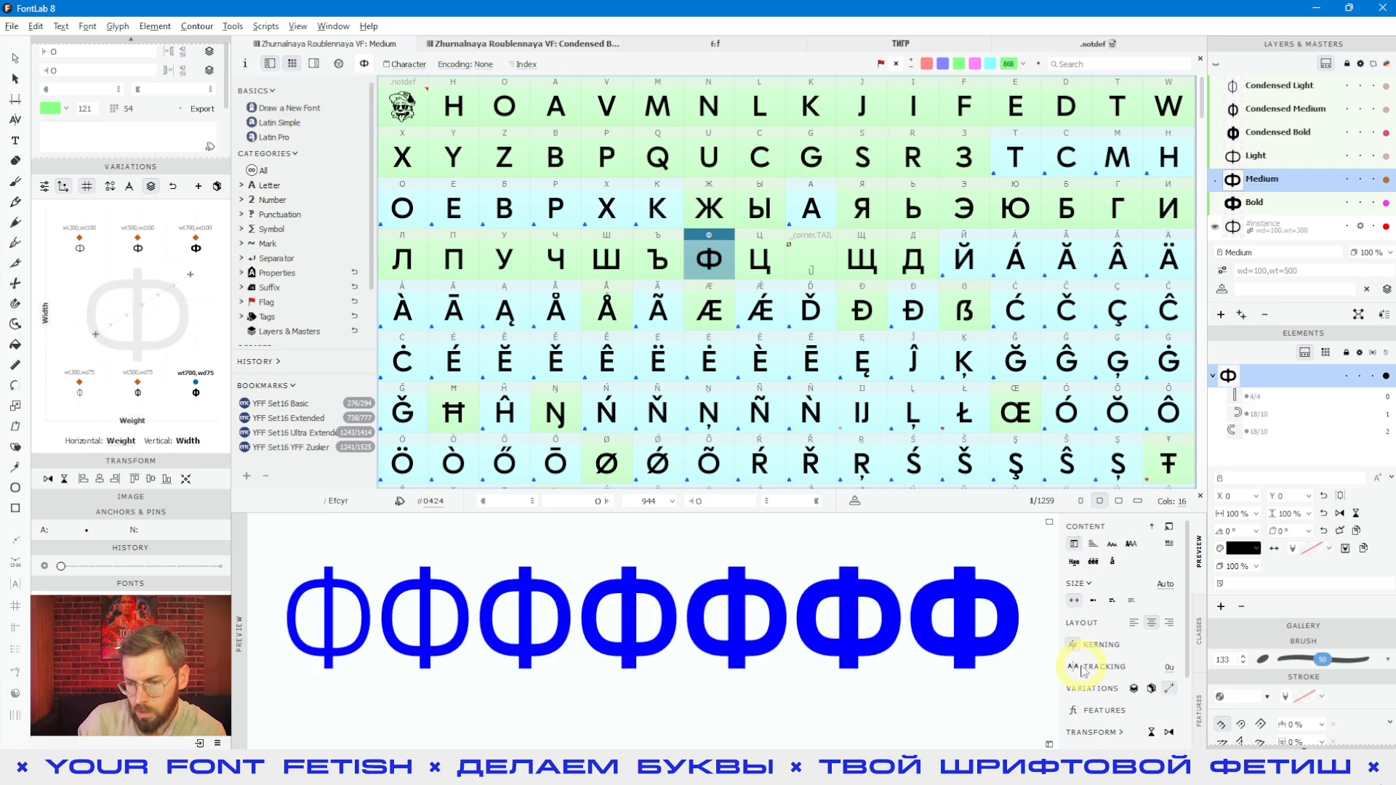
pyautogui.click(1149, 689)
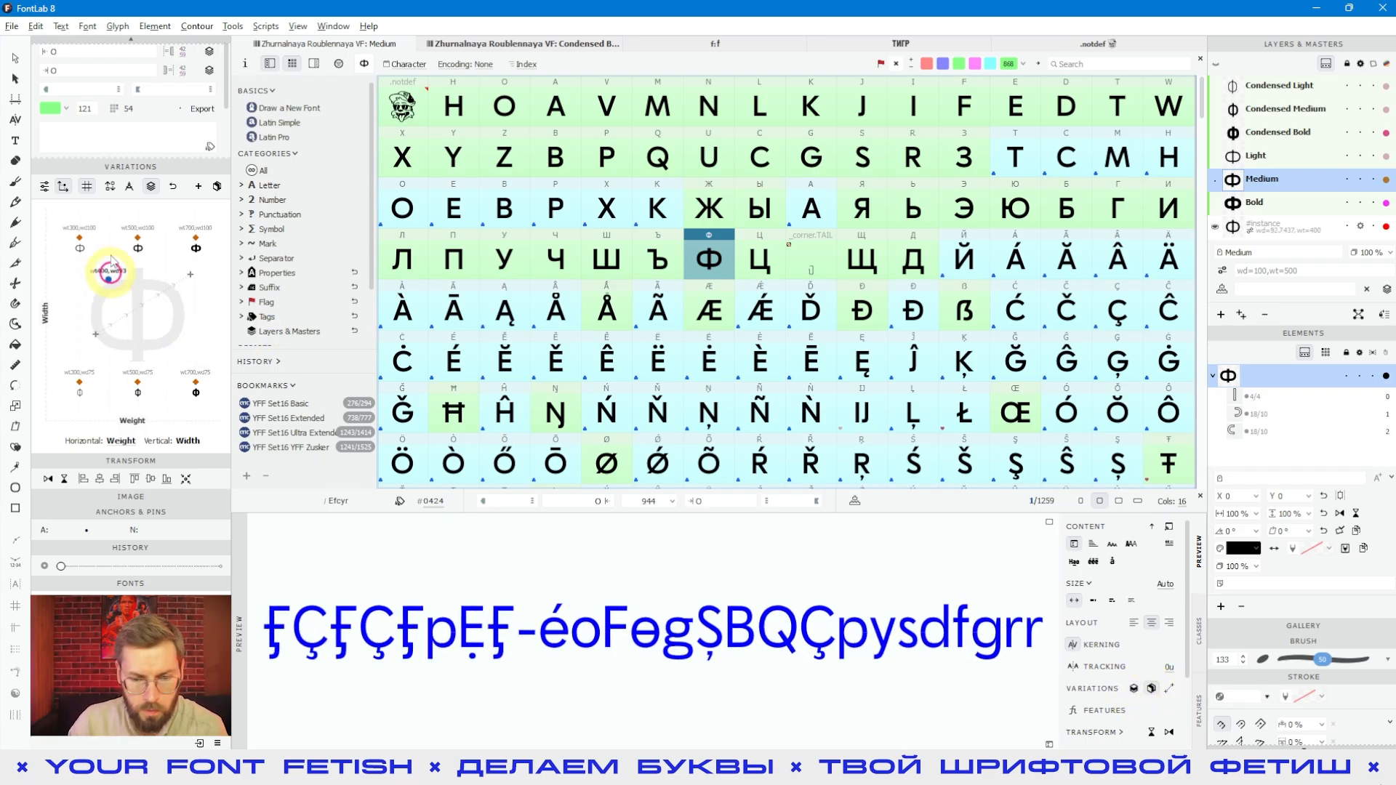
pyautogui.moveTo(913, 310); pyautogui.dragTo(847, 200)
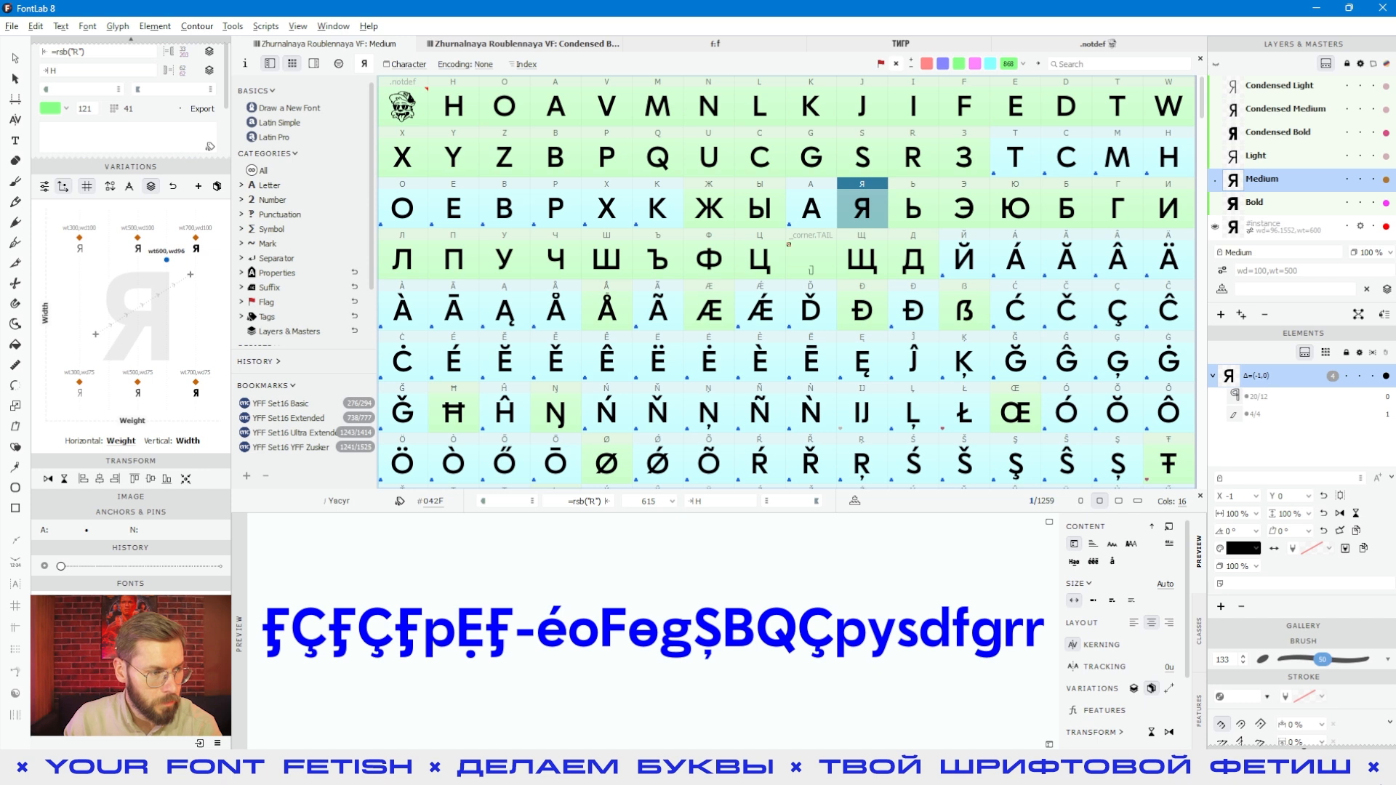
# Examine the axis map's grid option and the master locations marked around the map
pyautogui.click(86, 188)
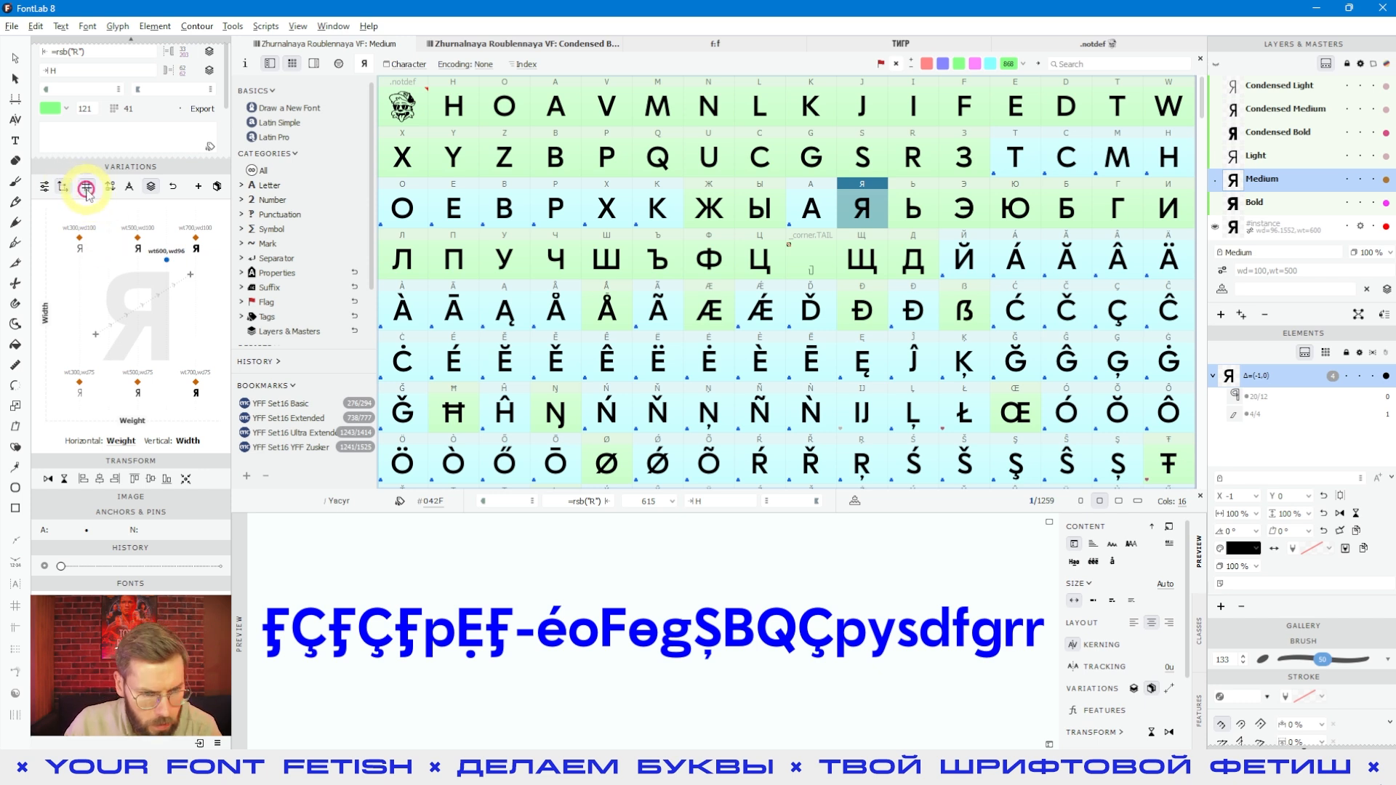
pyautogui.click(82, 187)
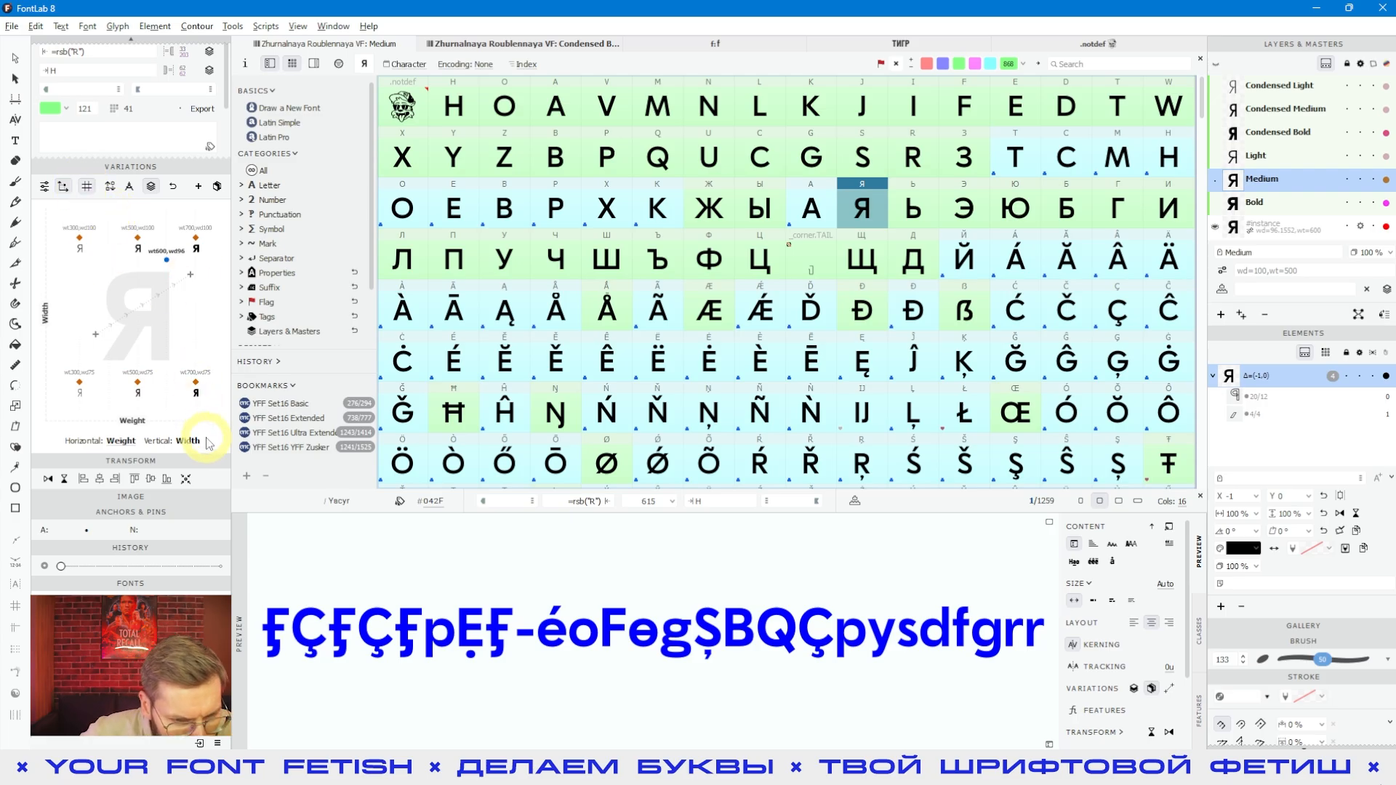
pyautogui.click(86, 187)
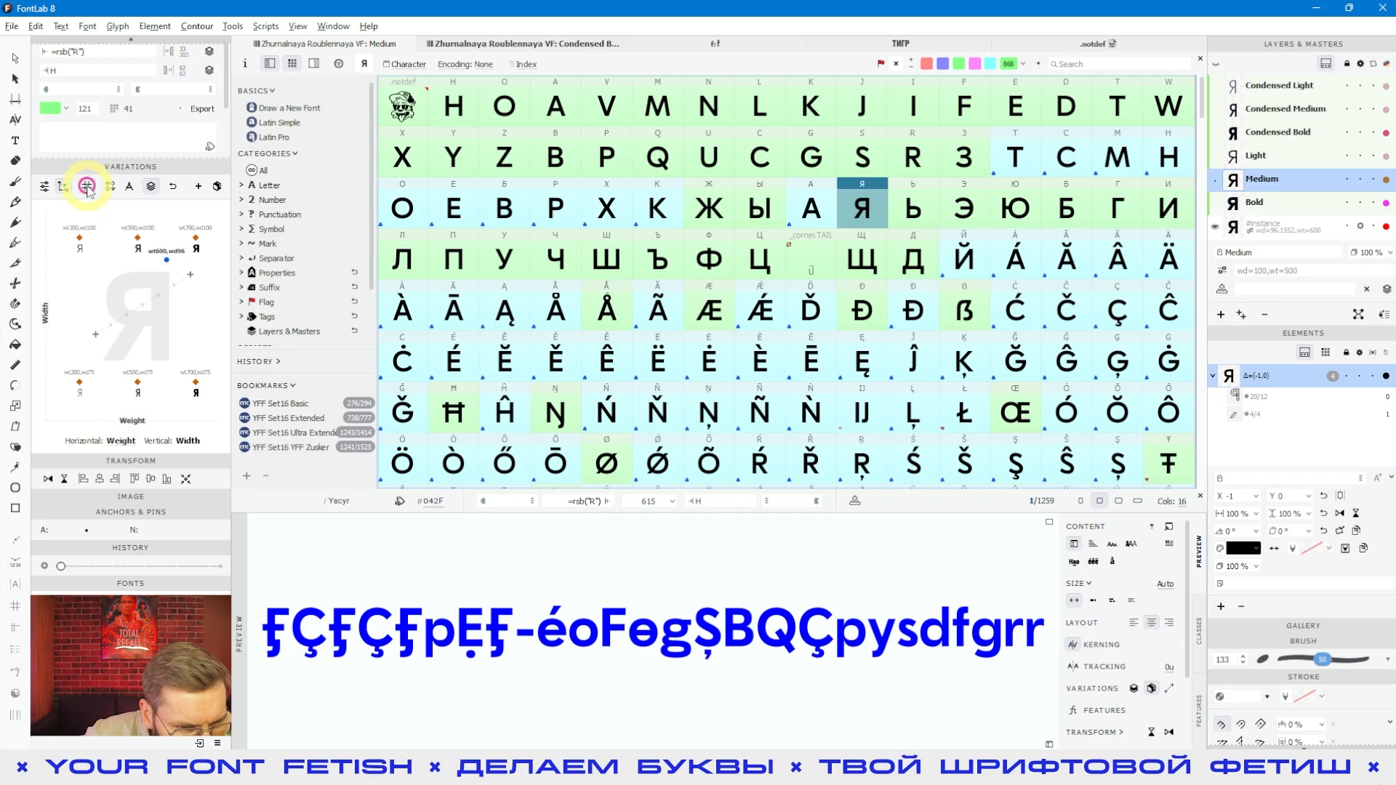
pyautogui.click(96, 223)
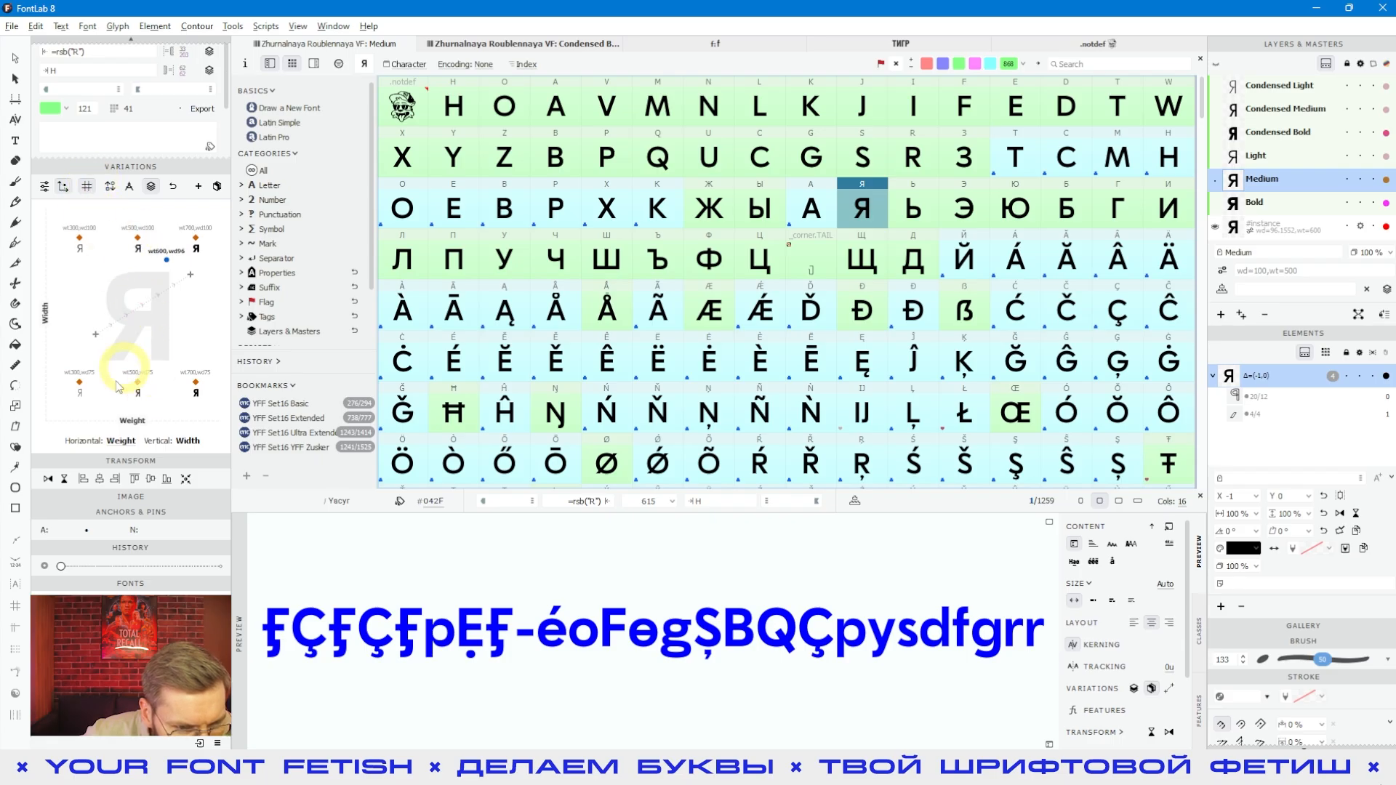
pyautogui.click(197, 239)
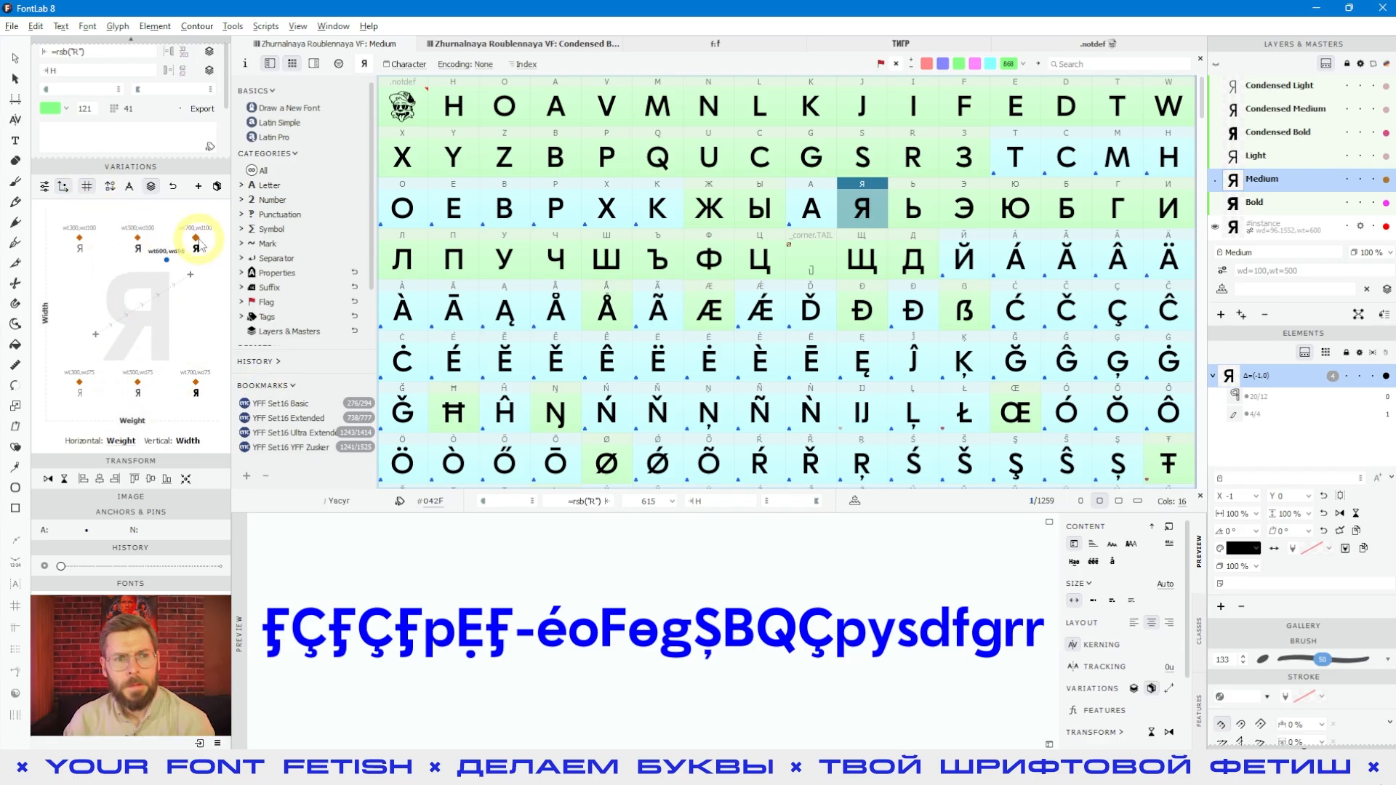
pyautogui.click(114, 190)
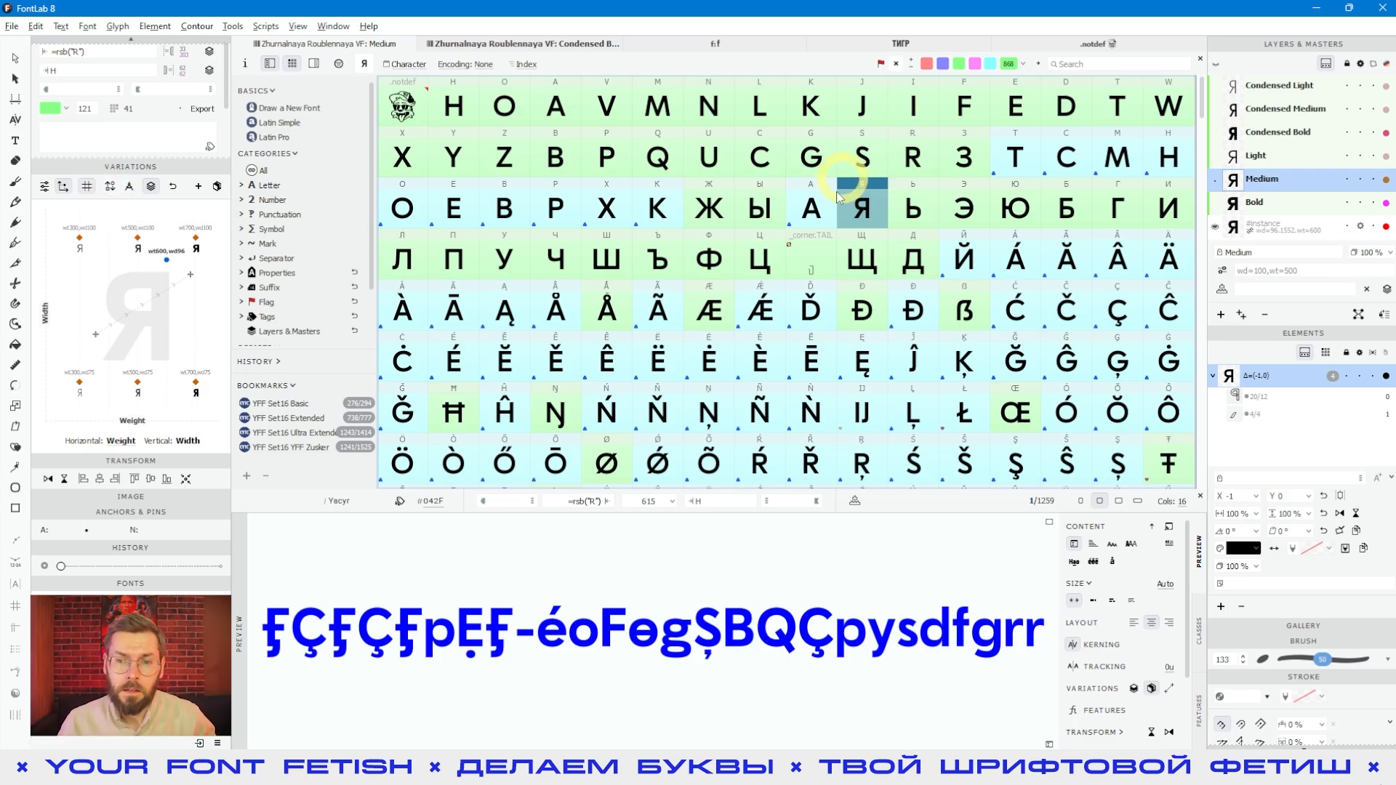
# Compare capital R, Shcha and the Cyrillic hard sign in the axis map and locate the Match edits option
pyautogui.click(914, 153)
pyautogui.click(109, 192)
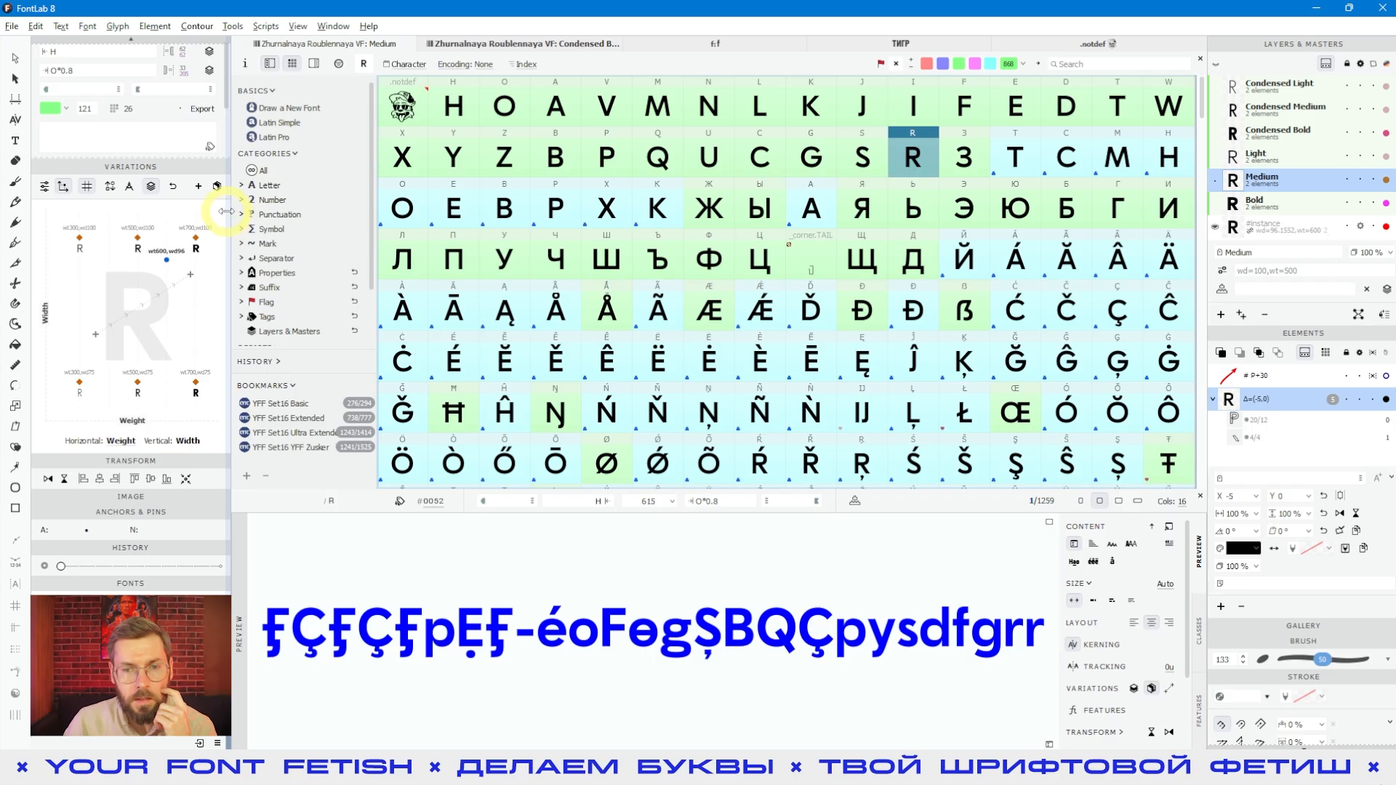
pyautogui.click(861, 254)
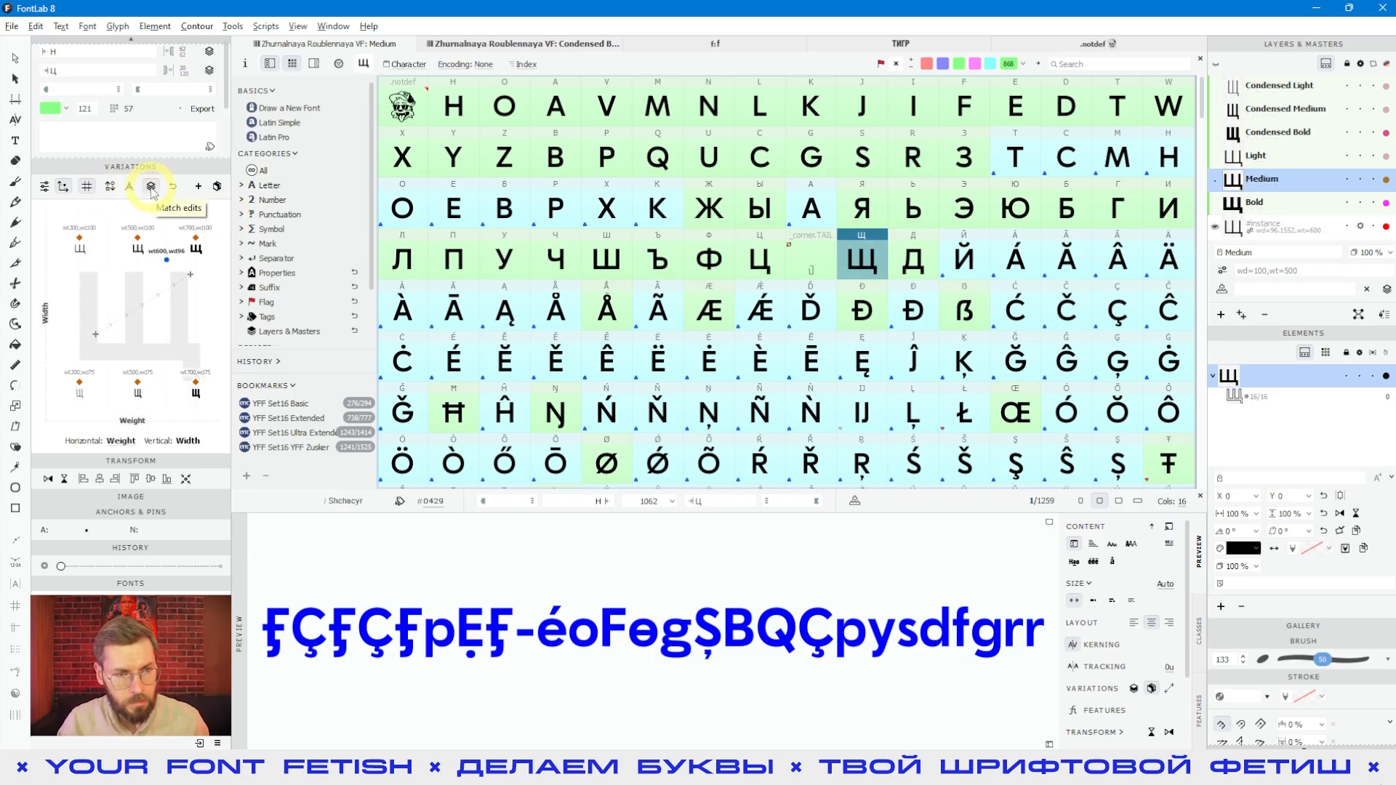
pyautogui.click(658, 255)
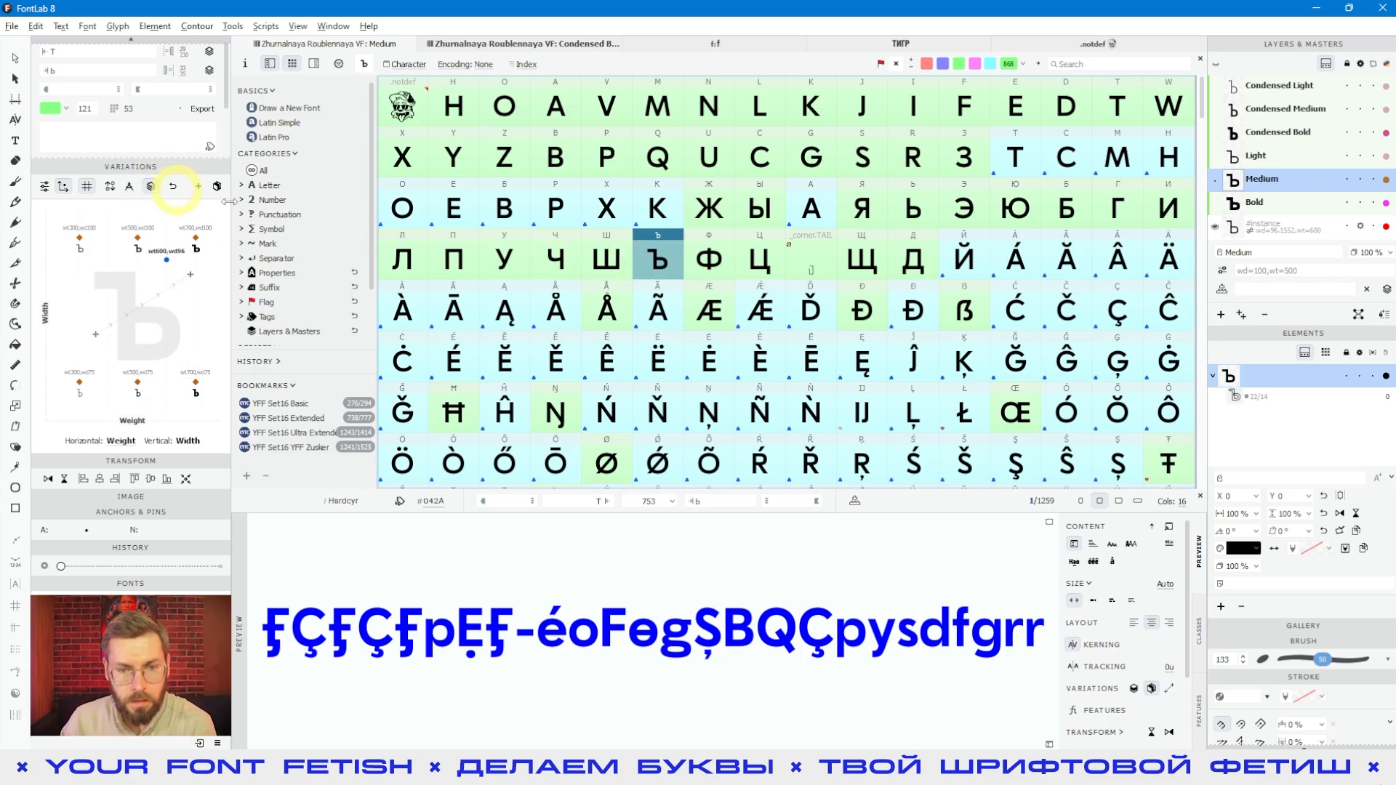
# Open Cyrillic capital Sha for editing in the Medium master and check the state of Match Edits
pyautogui.doubleClick(603, 257)
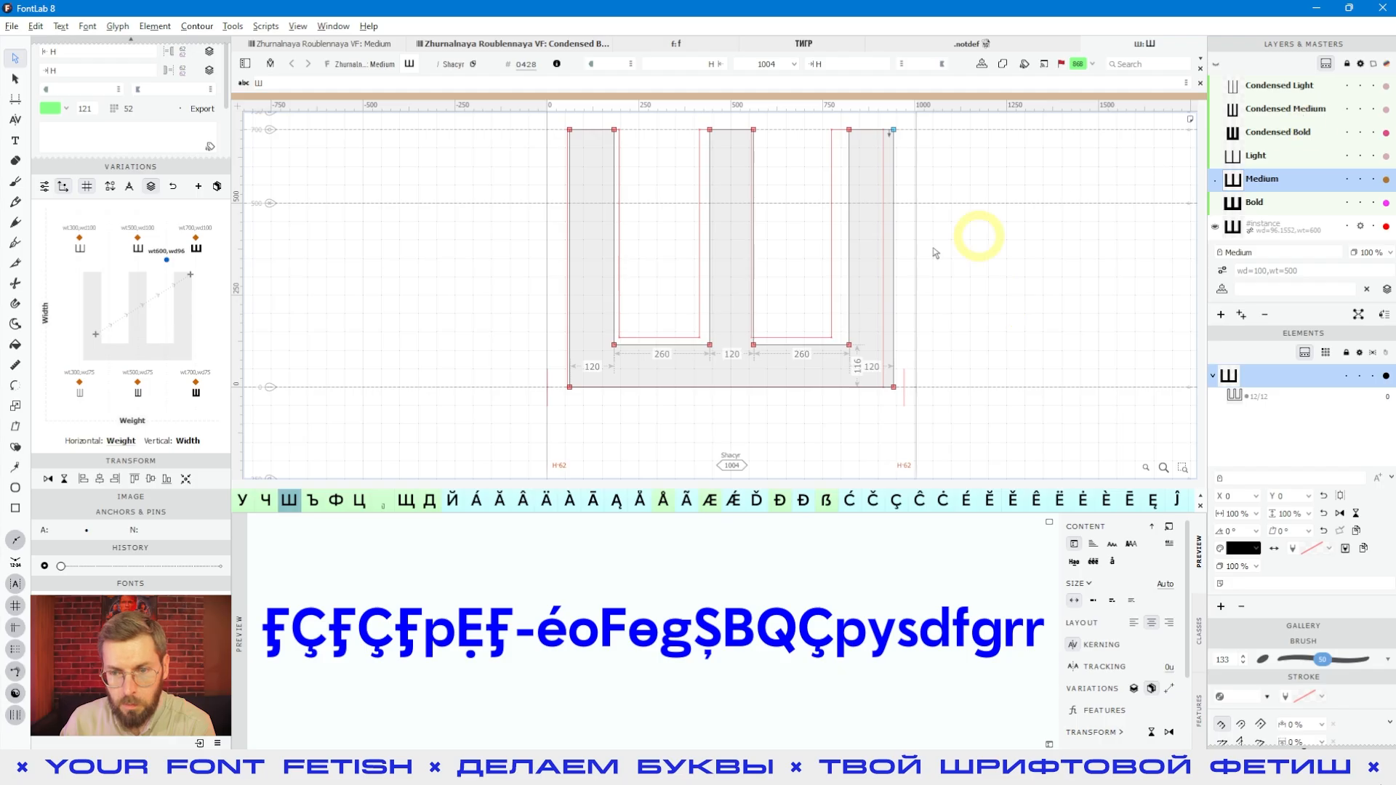
pyautogui.click(869, 245)
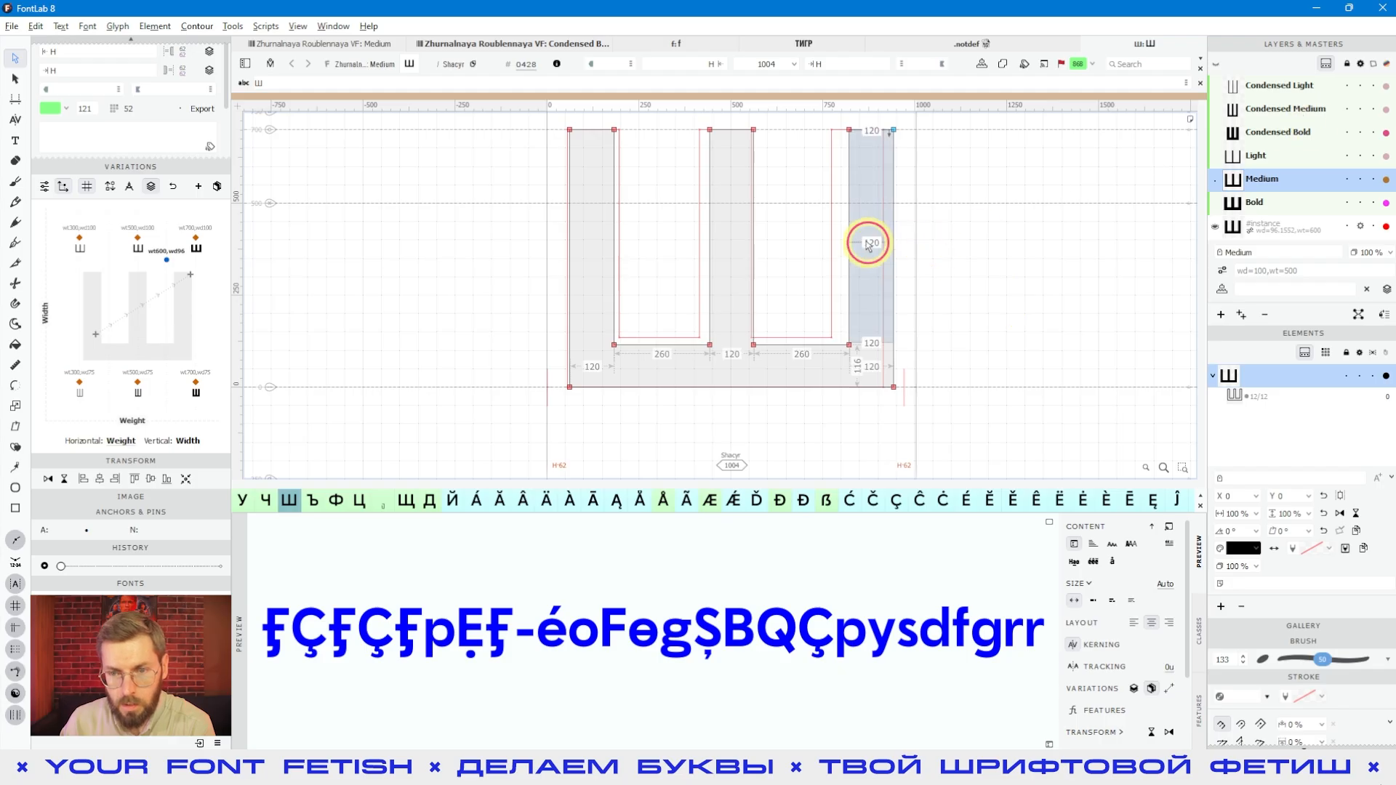
pyautogui.click(834, 367)
pyautogui.click(36, 25)
pyautogui.click(275, 296)
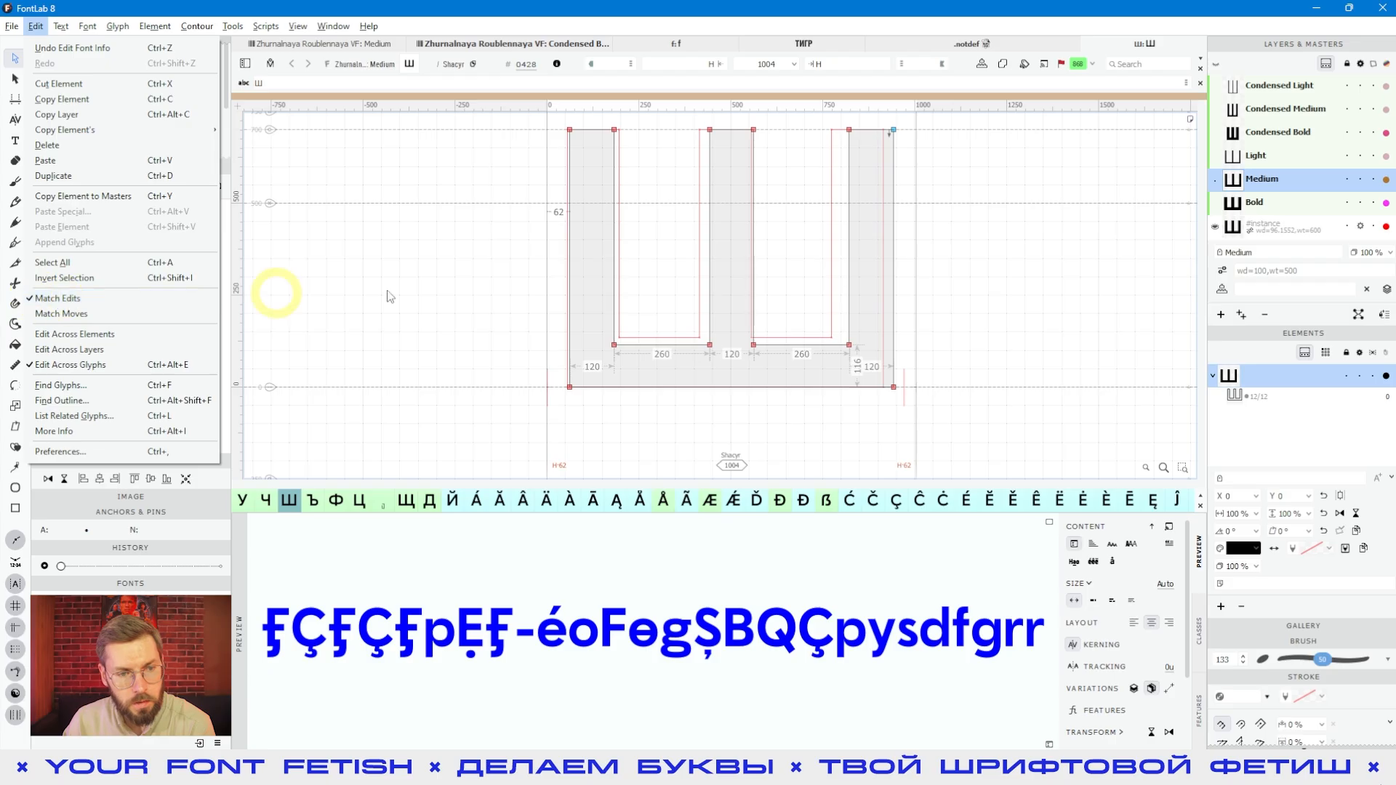
pyautogui.click(150, 266)
# Turn off Match Edits for the masters and verify the corresponding editing option
pyautogui.click(151, 187)
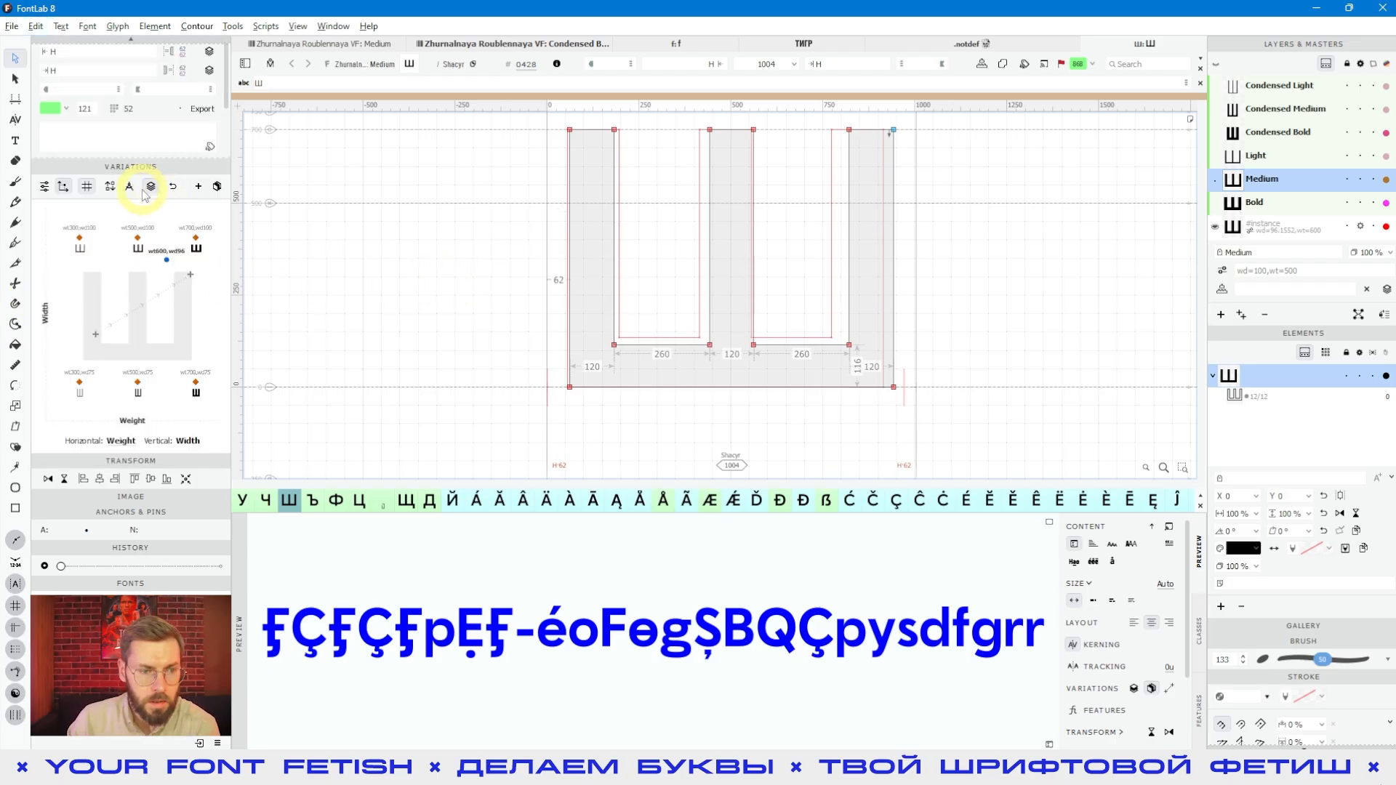
pyautogui.click(187, 287)
pyautogui.click(383, 287)
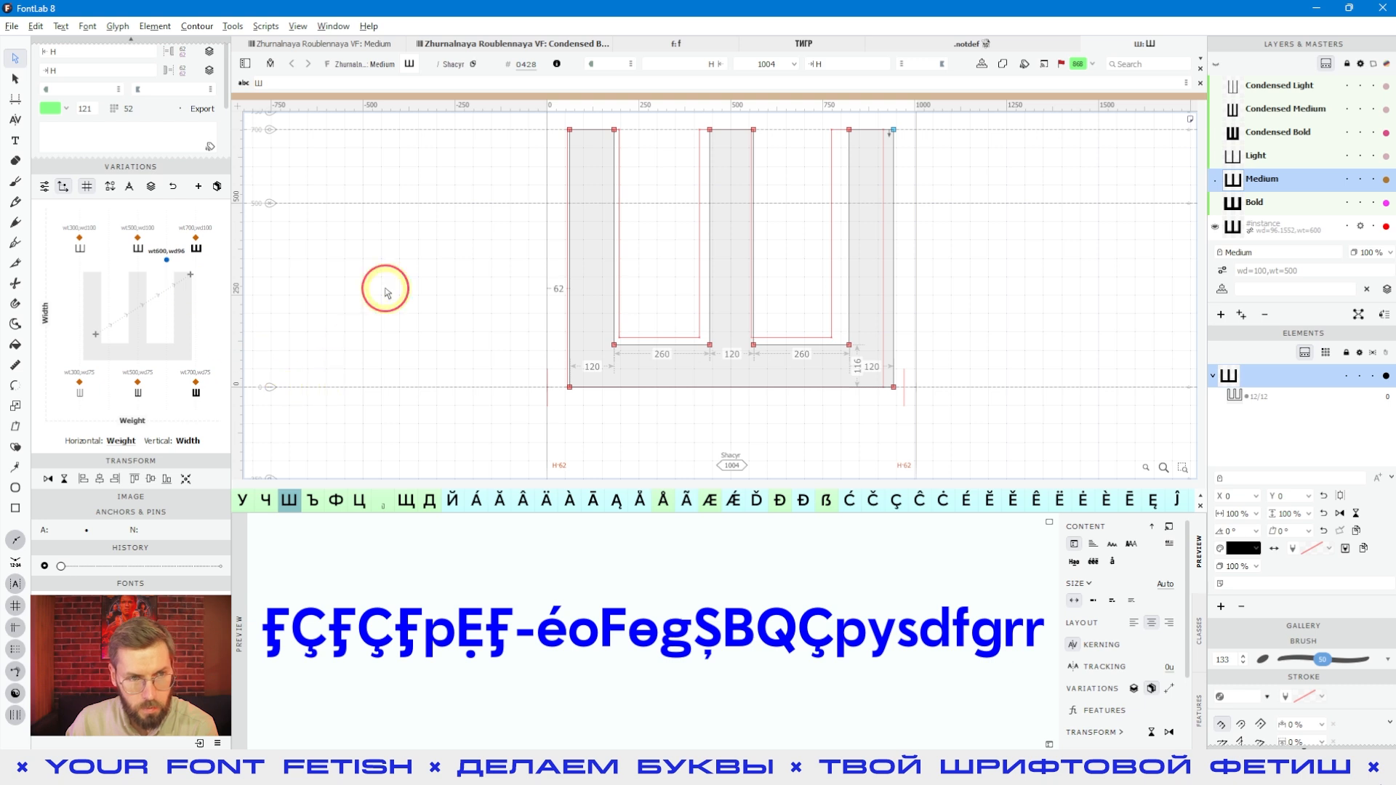
pyautogui.click(35, 27)
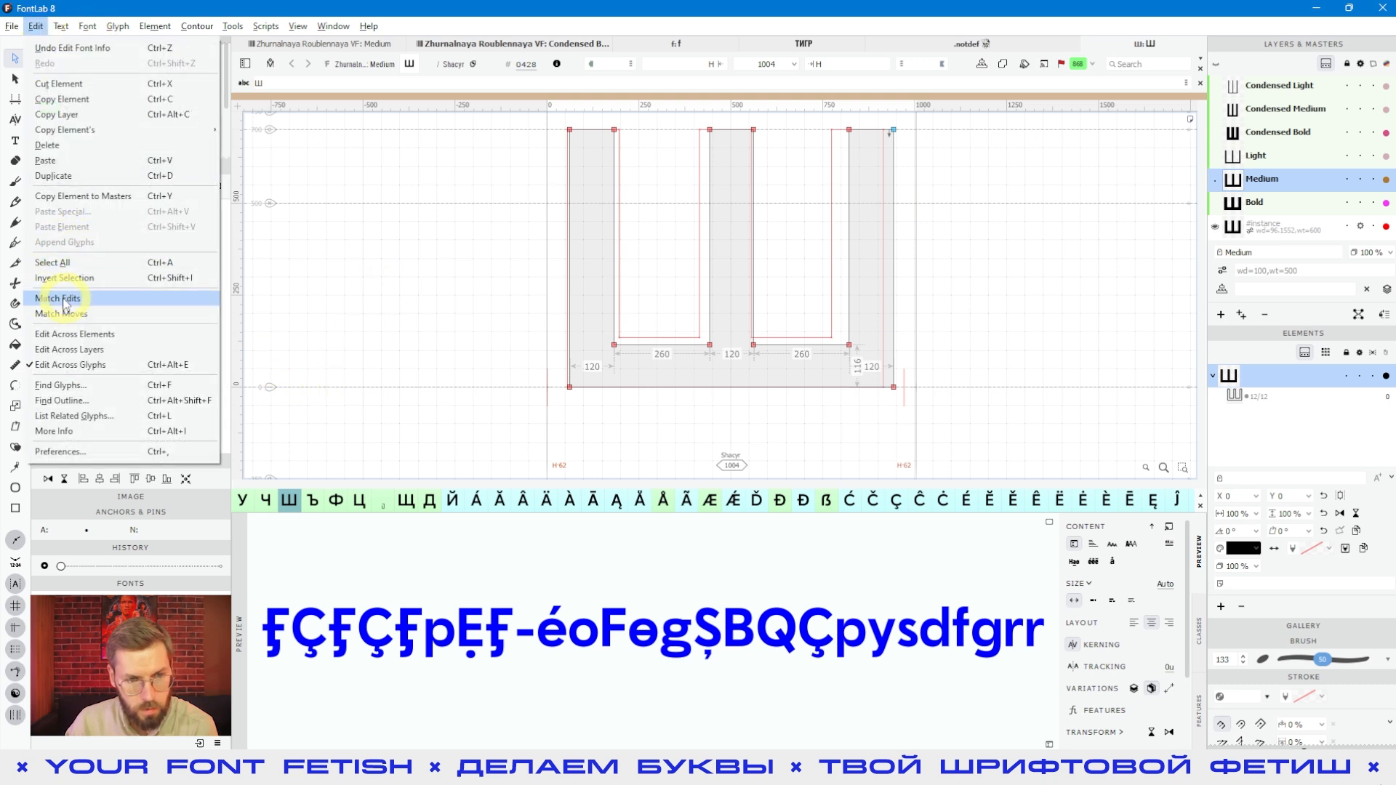
pyautogui.click(375, 247)
# Turn Match Edits back on and recheck its state in the editing options and the variation controls
pyautogui.click(146, 182)
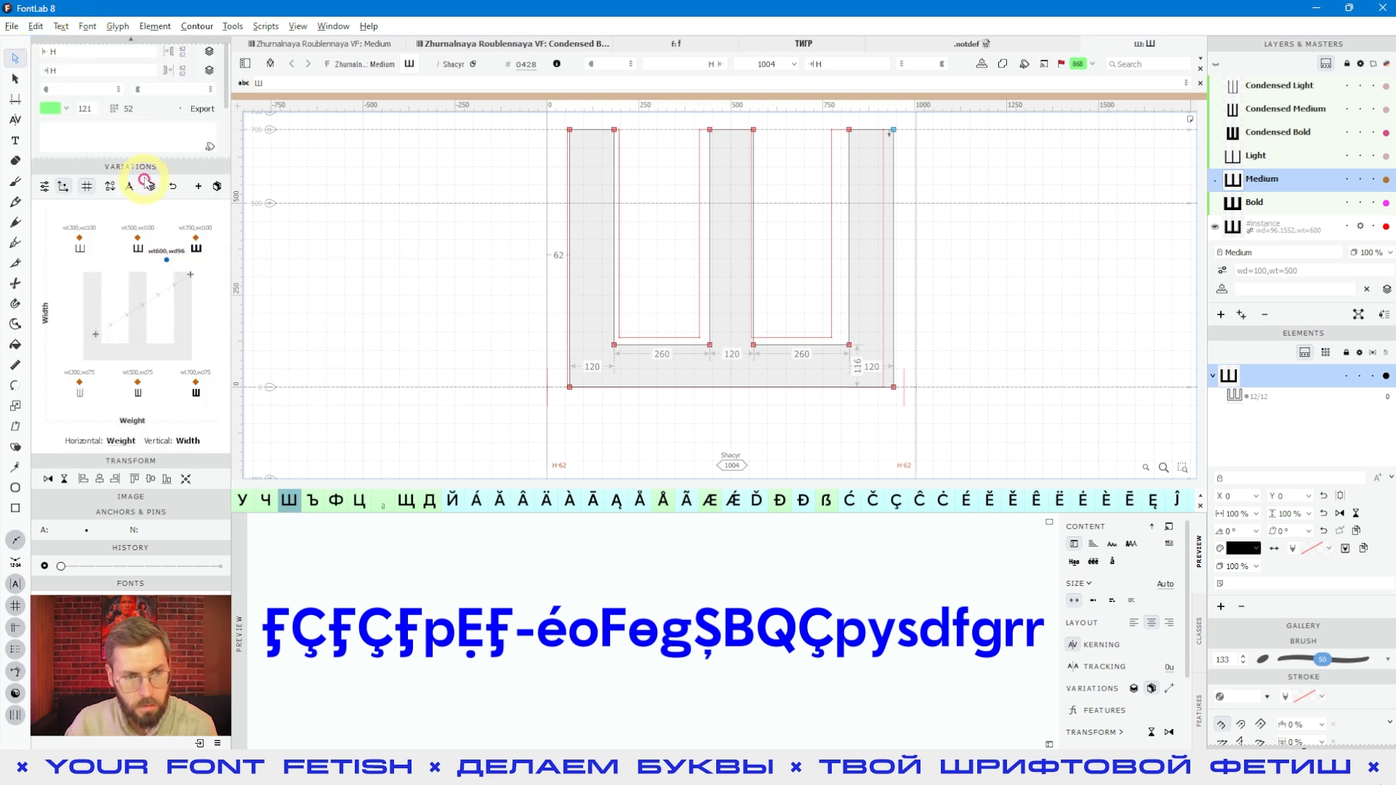
pyautogui.click(36, 27)
pyautogui.click(405, 281)
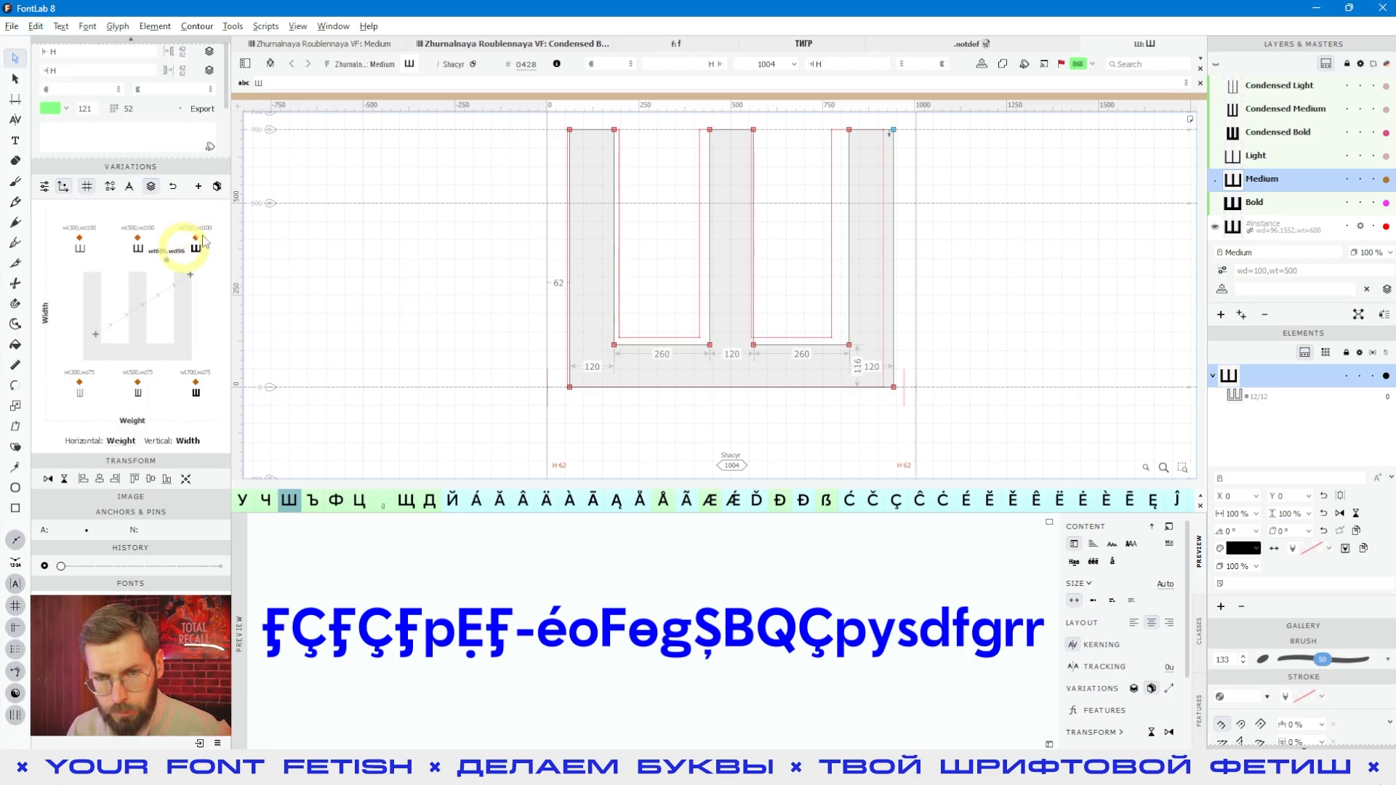
pyautogui.scroll(2, 182, 218)
pyautogui.click(150, 276)
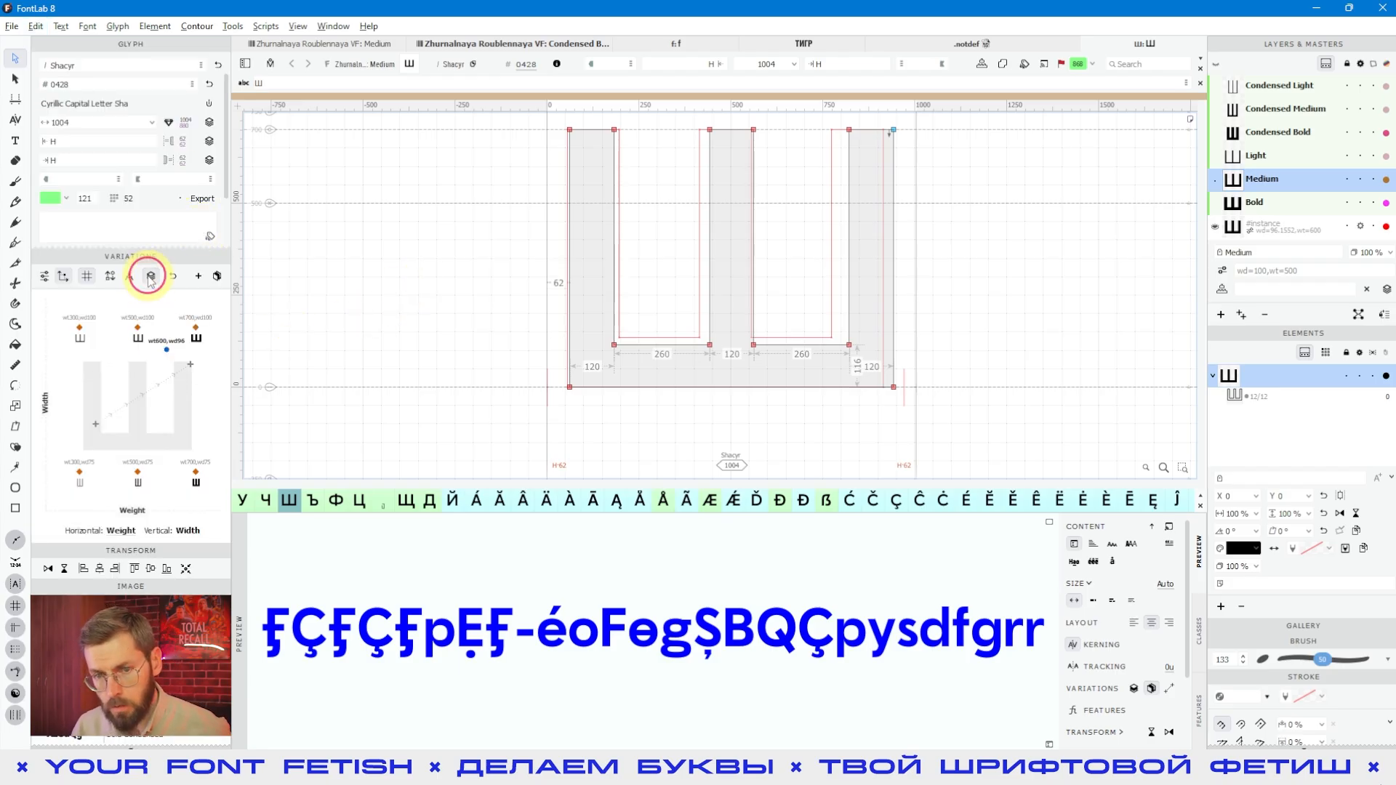
# Try Sha at Weight 500 and Width about 82, then reset the location to Width 100 from the Condensed Bold master
pyautogui.moveTo(149, 447)
pyautogui.mouseDown()
pyautogui.moveTo(205, 405)
pyautogui.moveTo(140, 390)
pyautogui.moveTo(119, 434)
pyautogui.moveTo(138, 430)
pyautogui.mouseUp()
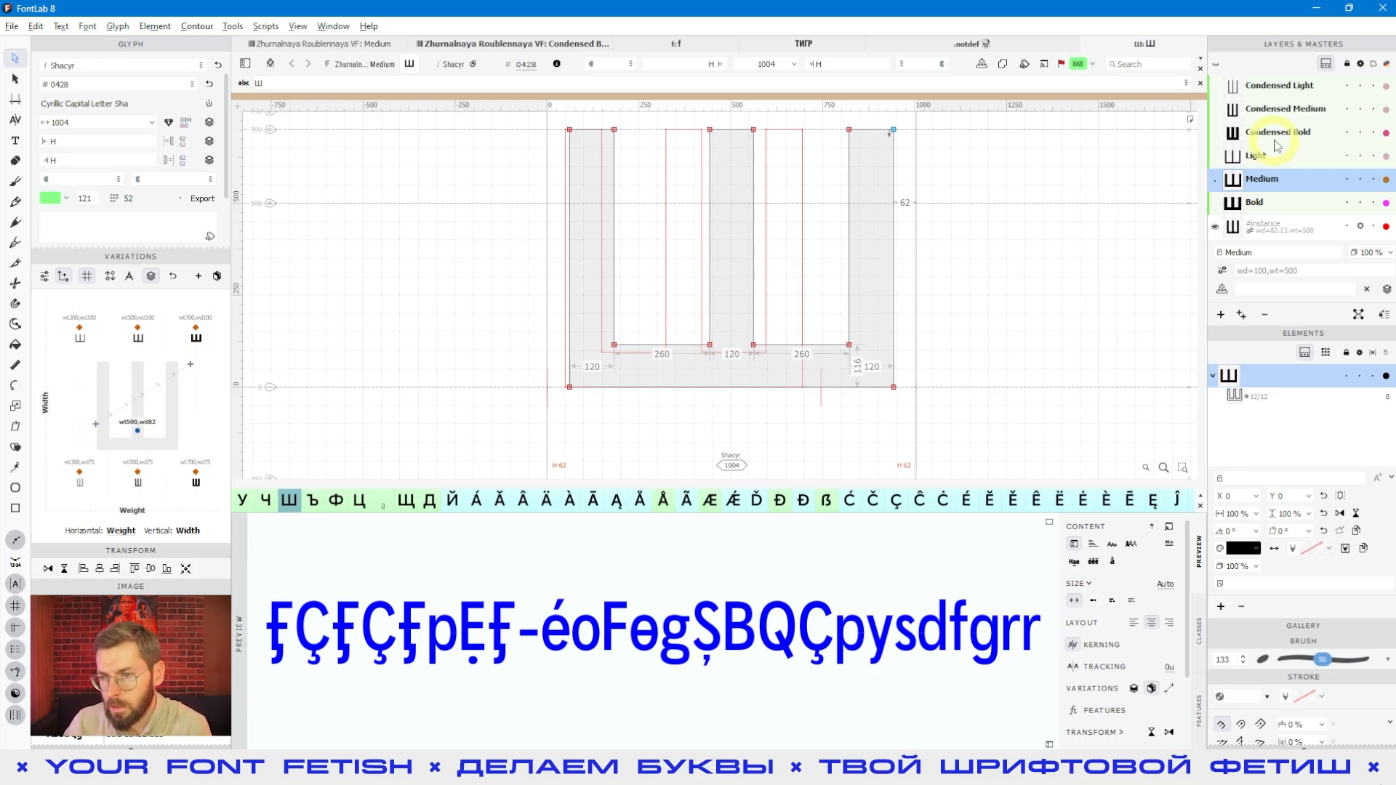
pyautogui.click(1250, 131)
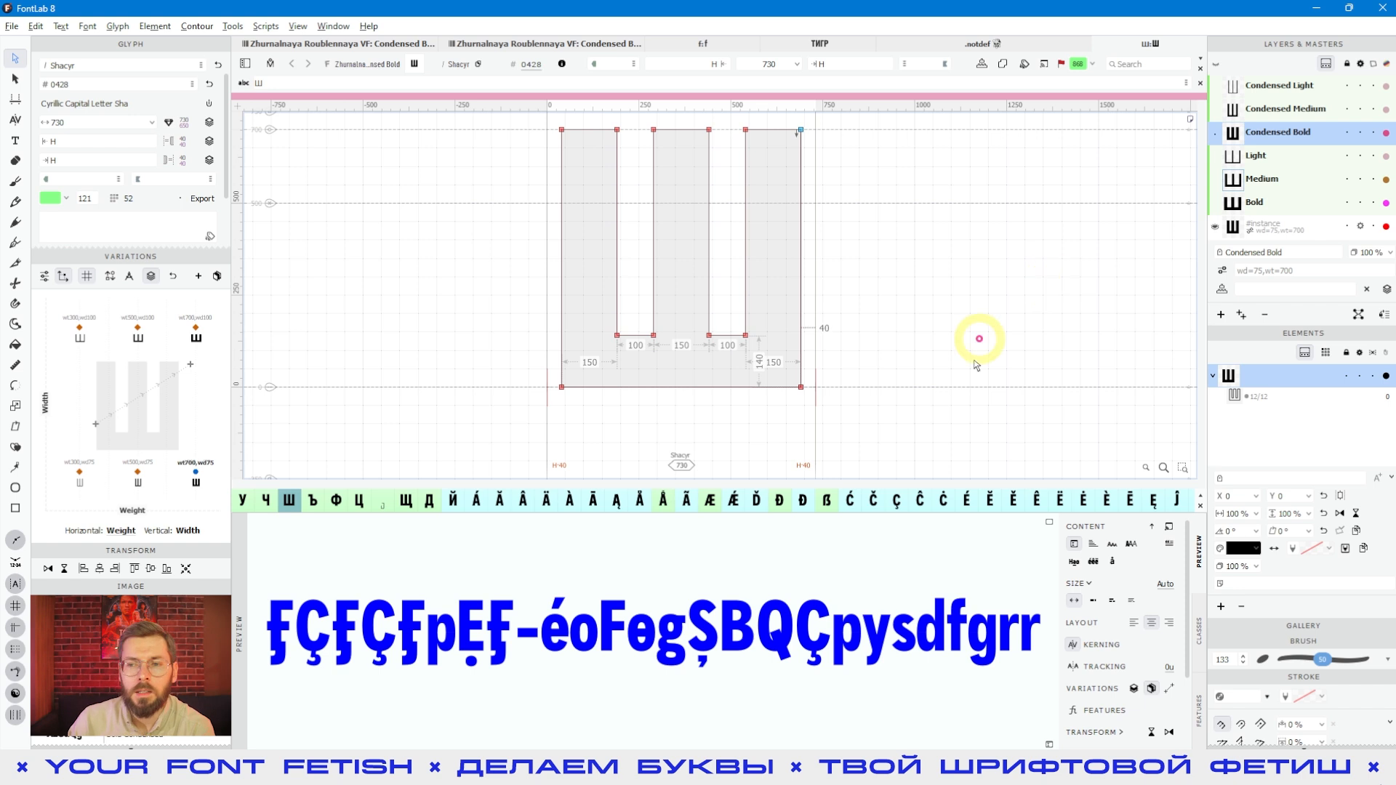
pyautogui.click(943, 354)
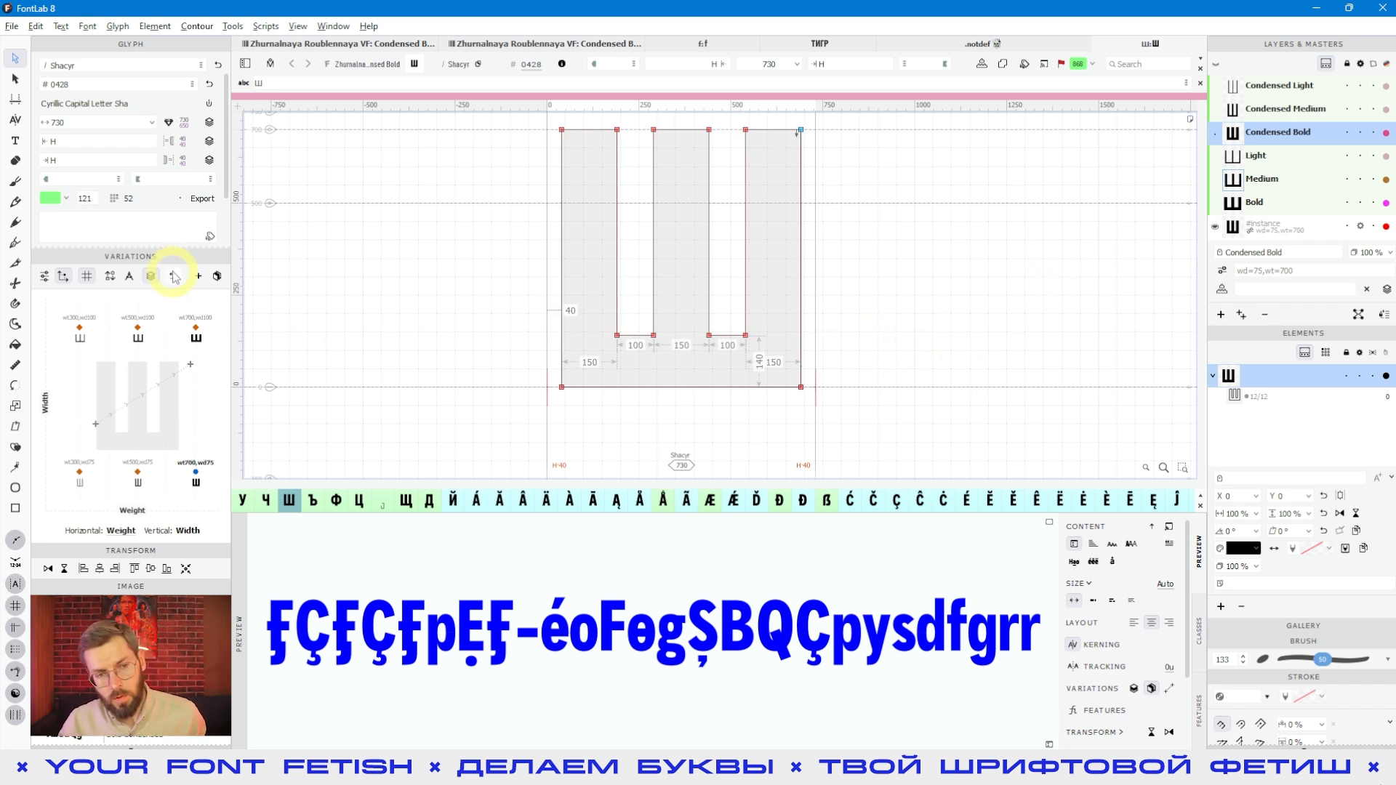
pyautogui.click(181, 321)
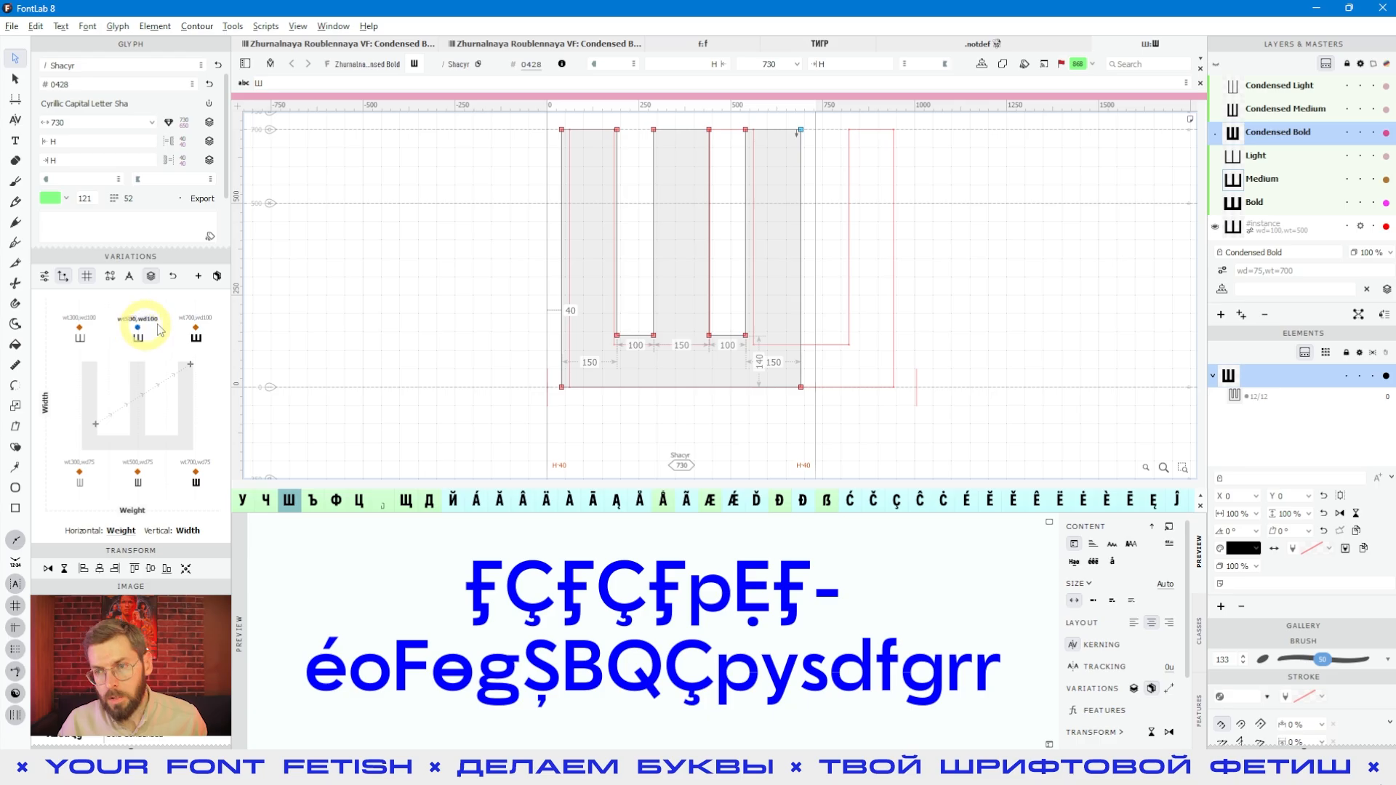
# Switch Sha through the Condensed Medium, Medium and Condensed Bold masters, try Weight 514 at Width about 88, and reset the location
pyautogui.click(1278, 109)
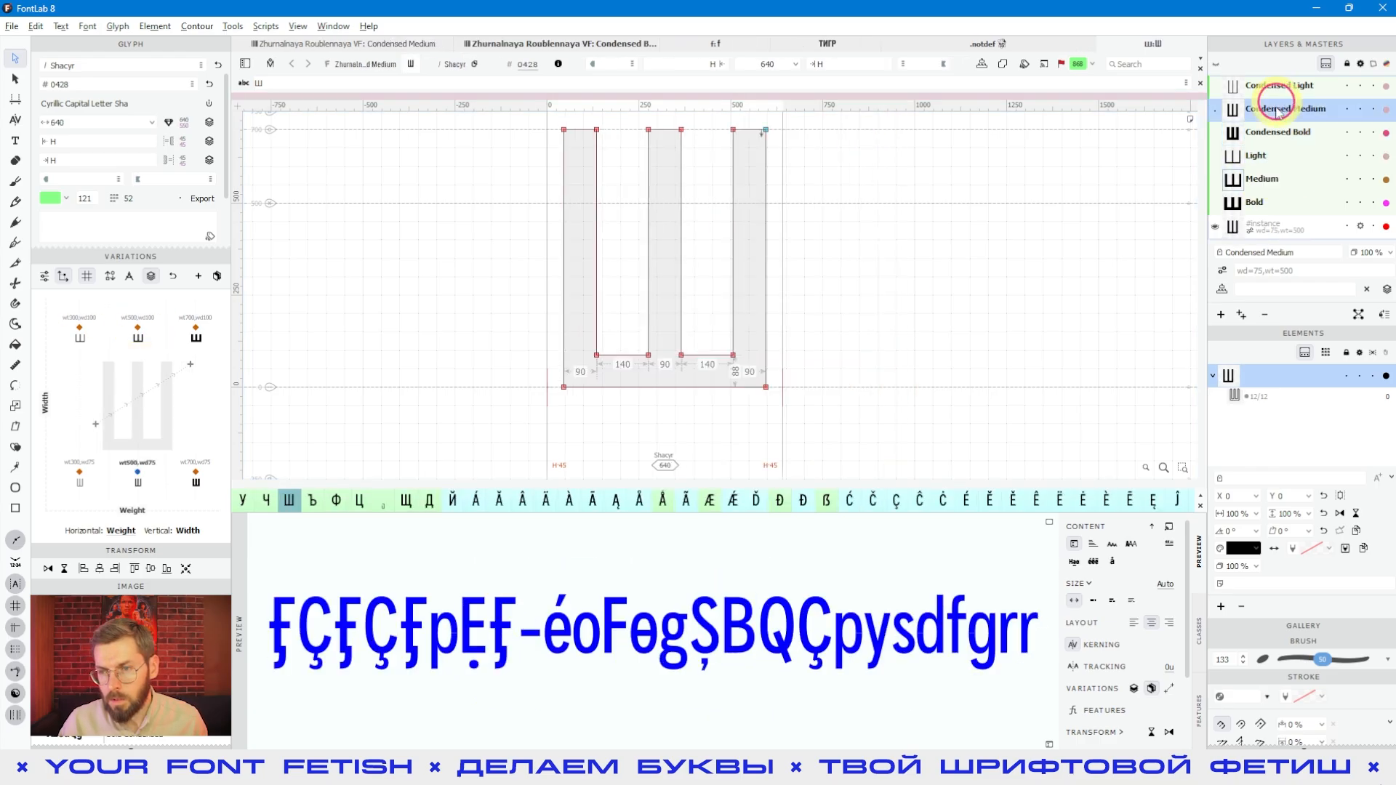
pyautogui.click(1265, 179)
pyautogui.click(1265, 133)
pyautogui.moveTo(87, 350); pyautogui.dragTo(146, 400)
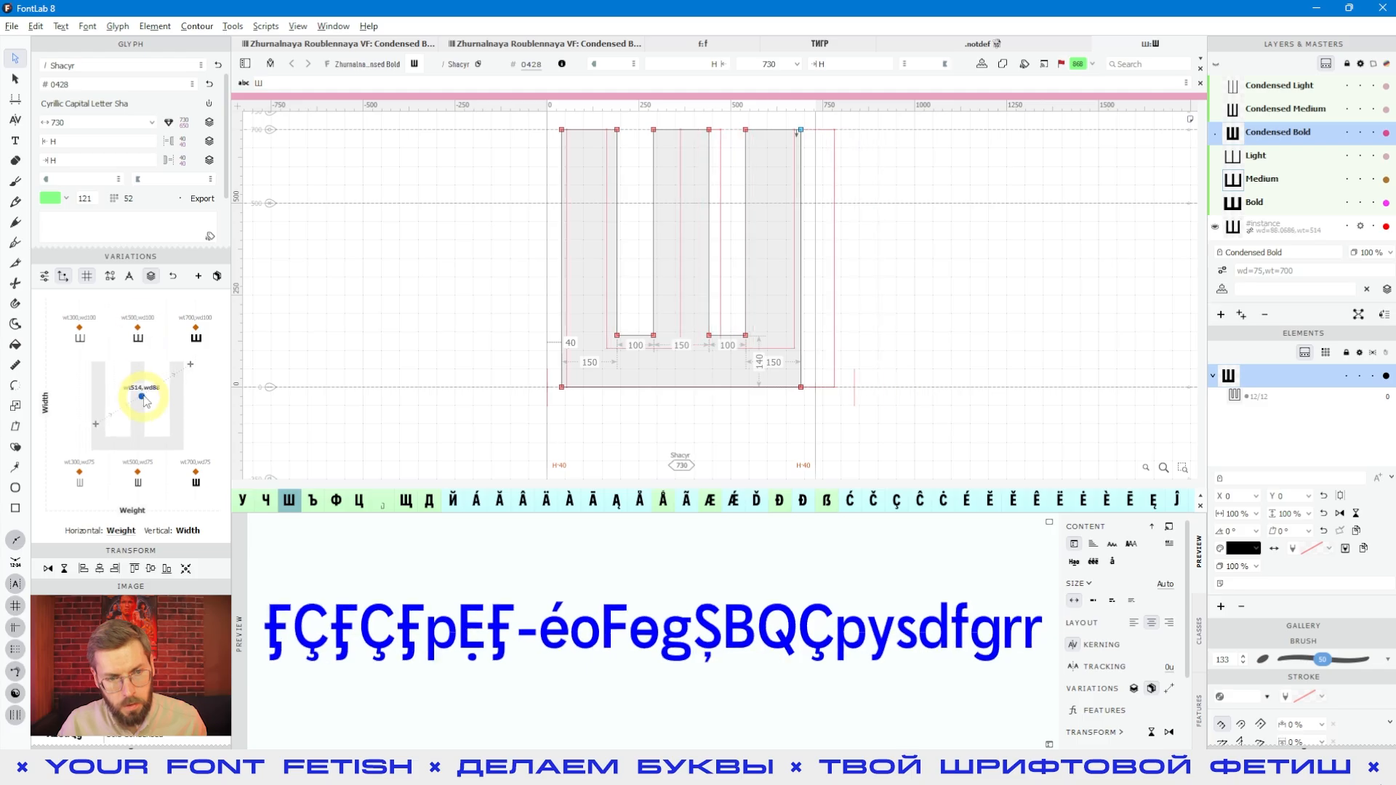
pyautogui.click(172, 275)
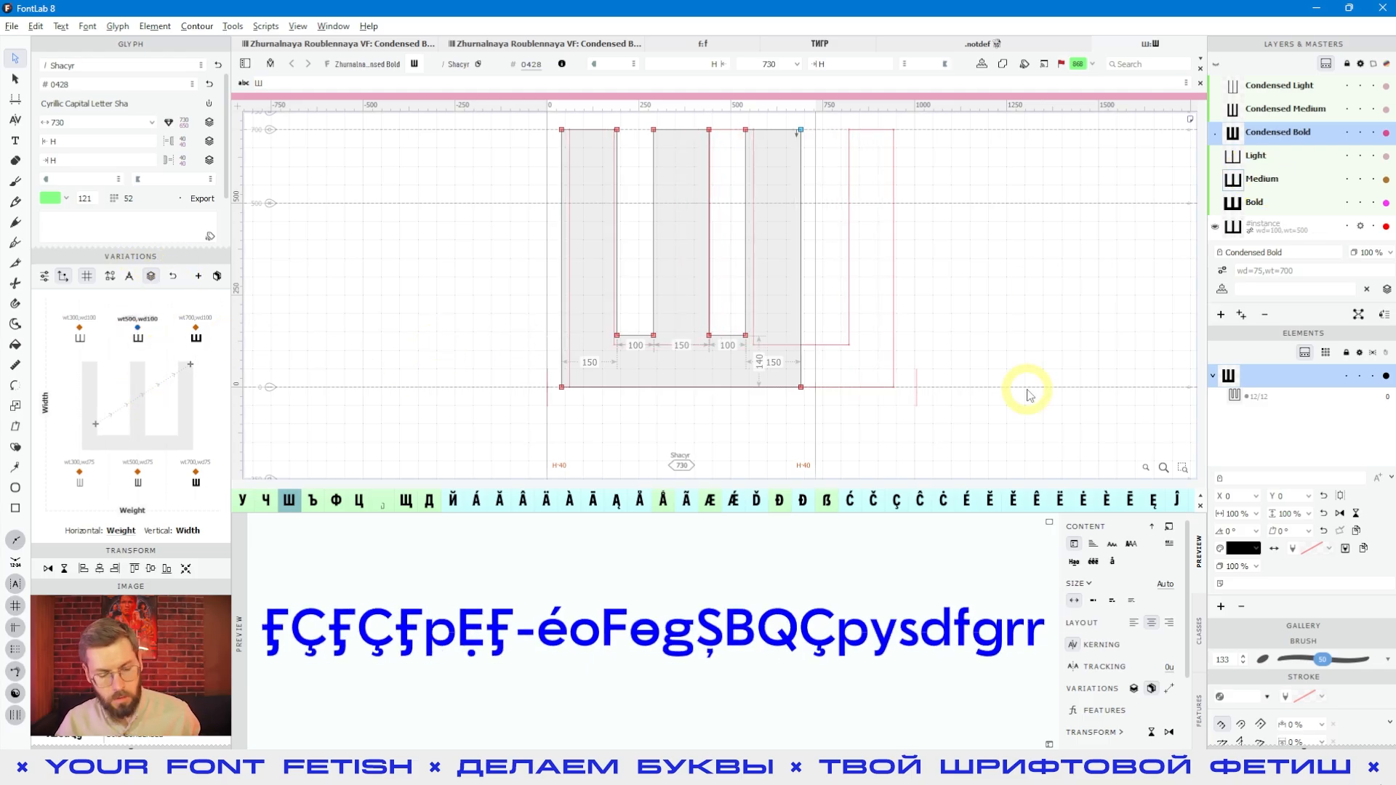
# Open the font's list of masters and select the Medium master to inspect its location
pyautogui.hotkey('ctrl', 'alt', 'f')
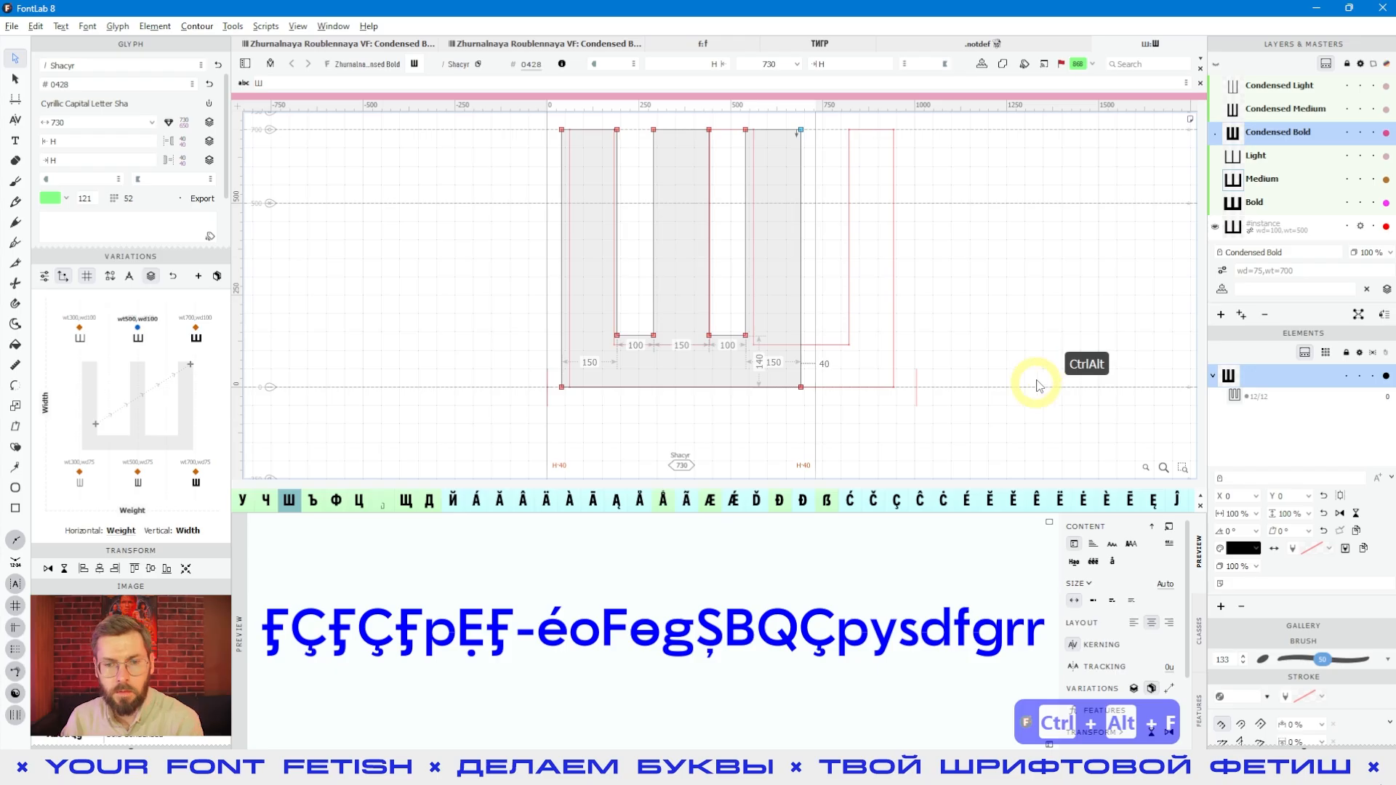
pyautogui.click(242, 373)
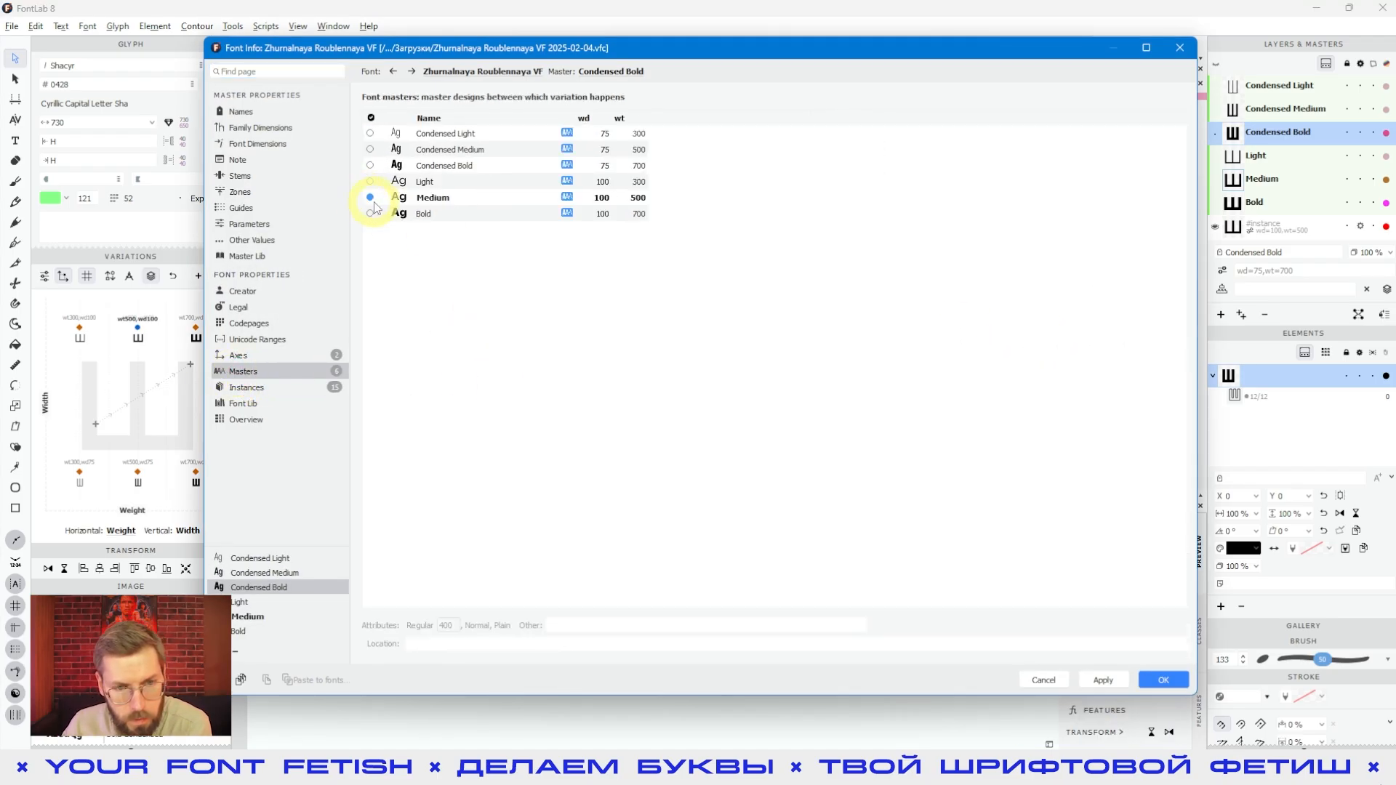
pyautogui.click(422, 197)
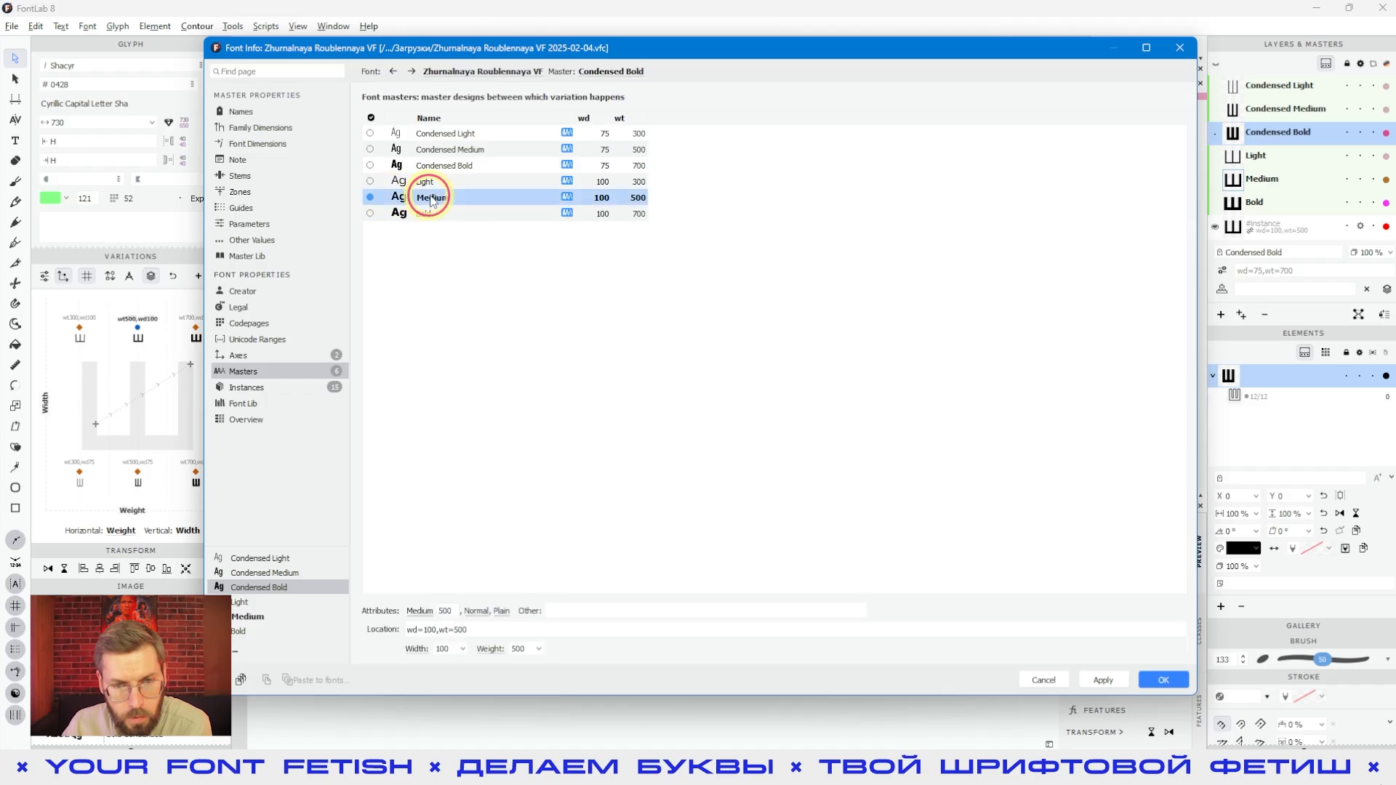
# Inspect the Medium master's location in the font masters list and leave the font information without saving changes
pyautogui.click(617, 312)
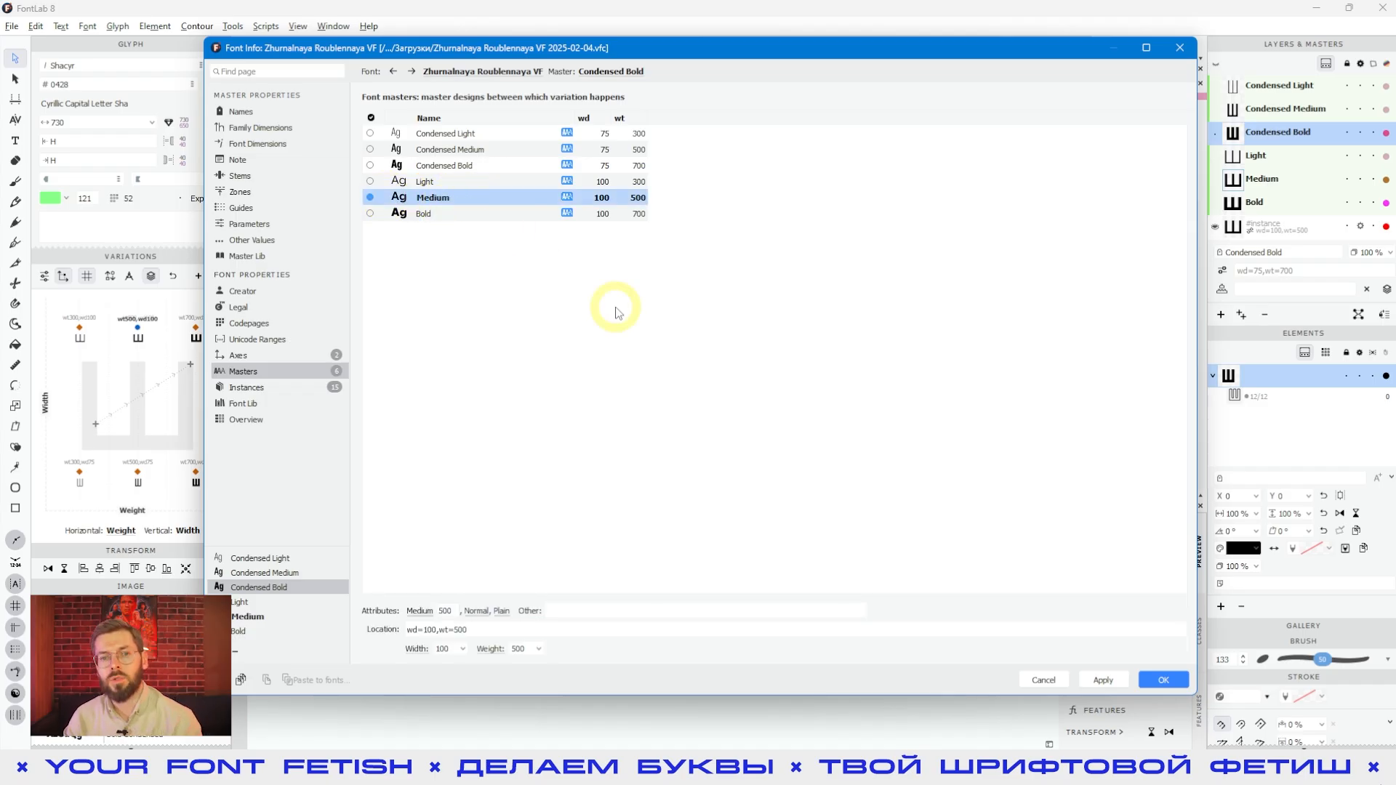
pyautogui.click(617, 311)
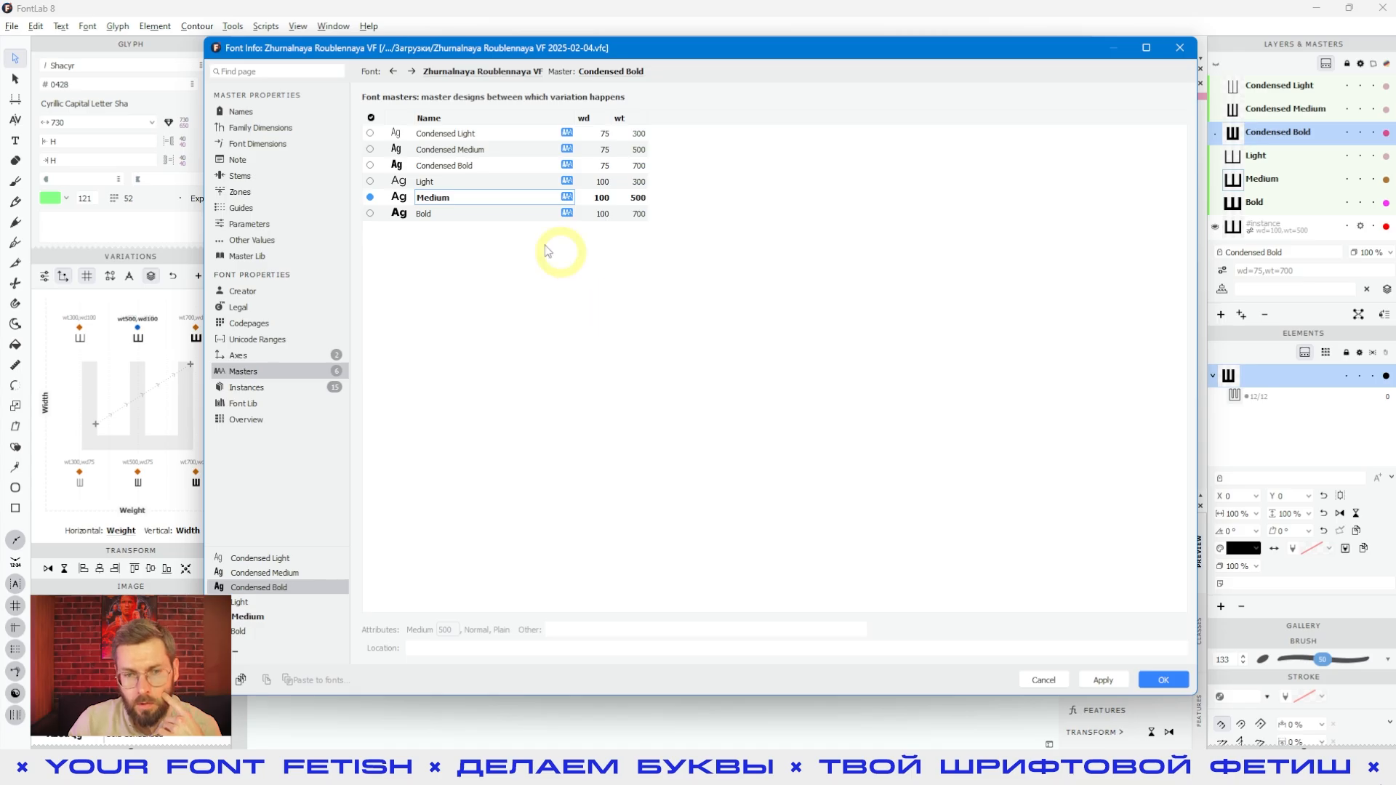
pyautogui.click(447, 197)
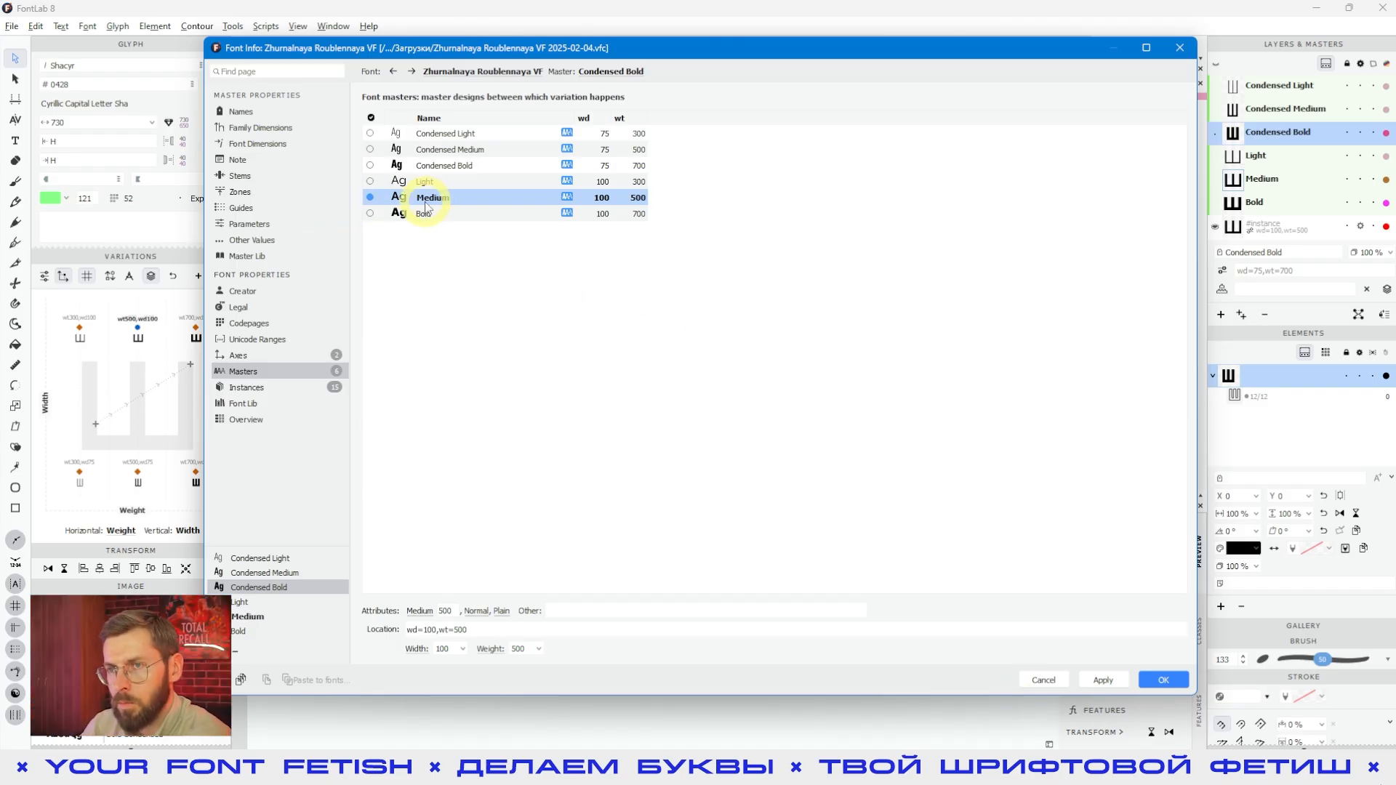
pyautogui.click(1045, 680)
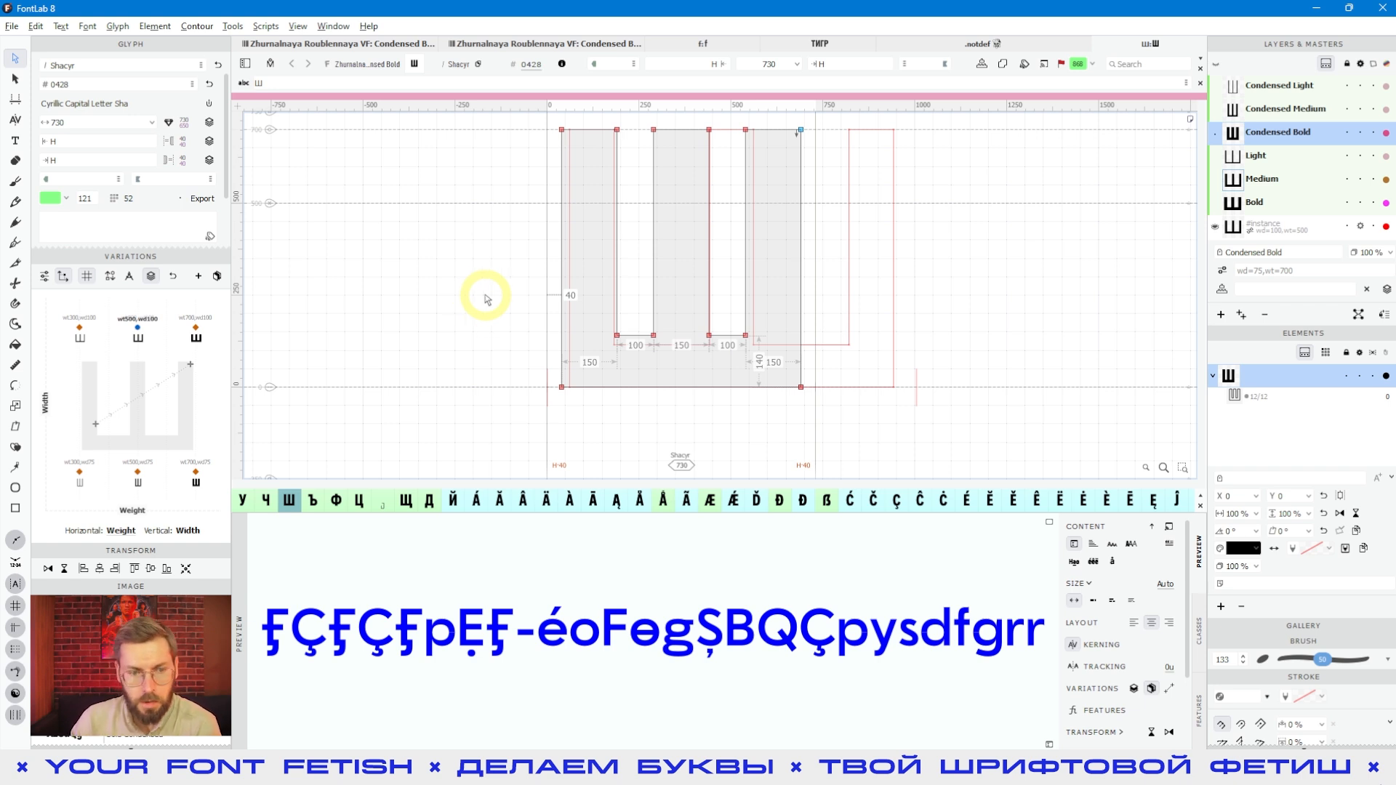
# Move the Sha preview through heavier locations on the axis map and set it to Weight 564 and Width about 87
pyautogui.moveTo(218, 389); pyautogui.dragTo(206, 359)
pyautogui.moveTo(174, 405); pyautogui.dragTo(187, 389)
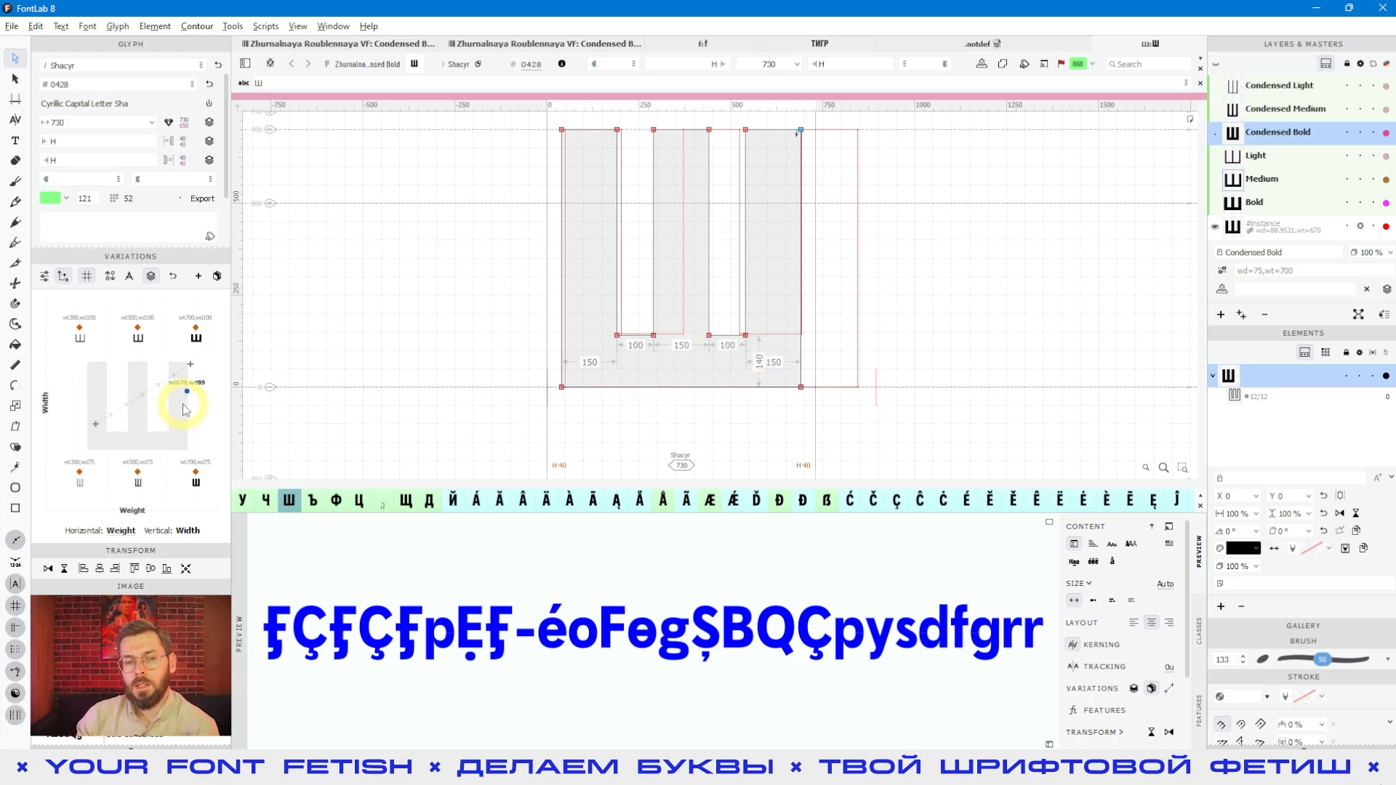
pyautogui.moveTo(184, 407)
pyautogui.mouseDown()
pyautogui.moveTo(164, 397)
pyautogui.moveTo(159, 410)
pyautogui.mouseUp()
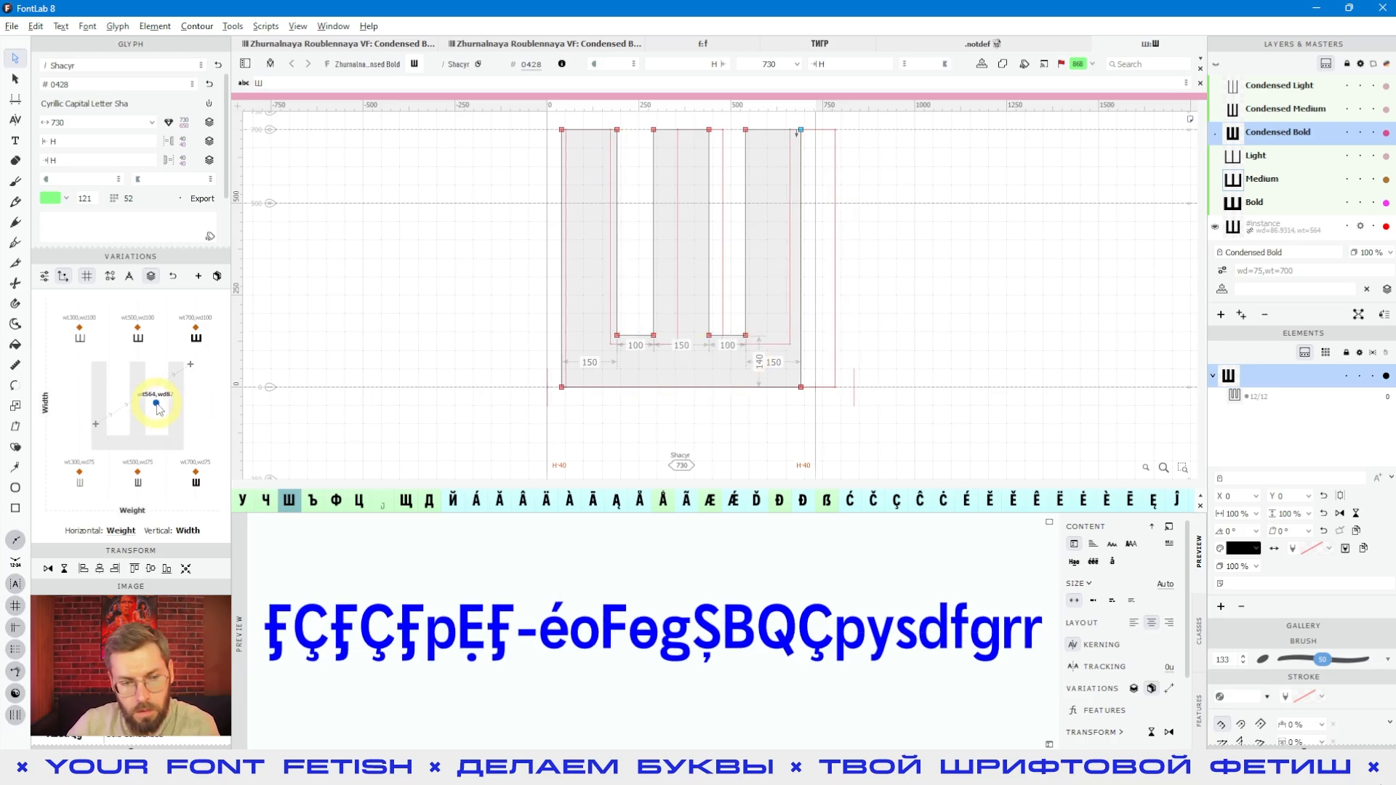
# Review the glyph scope options and the Add font master option, then add the current instance as a glyph master for the current glyph only
pyautogui.click(199, 277)
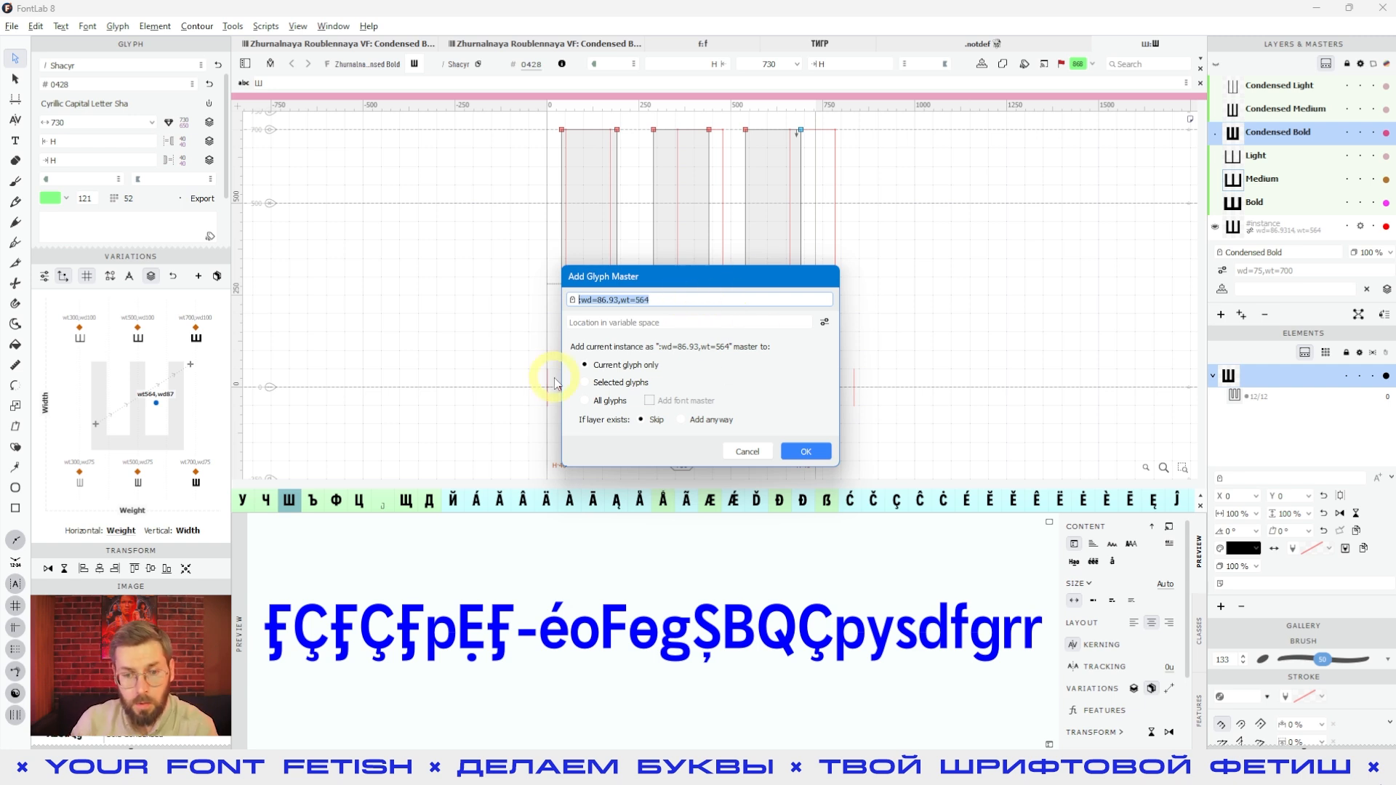
pyautogui.click(586, 384)
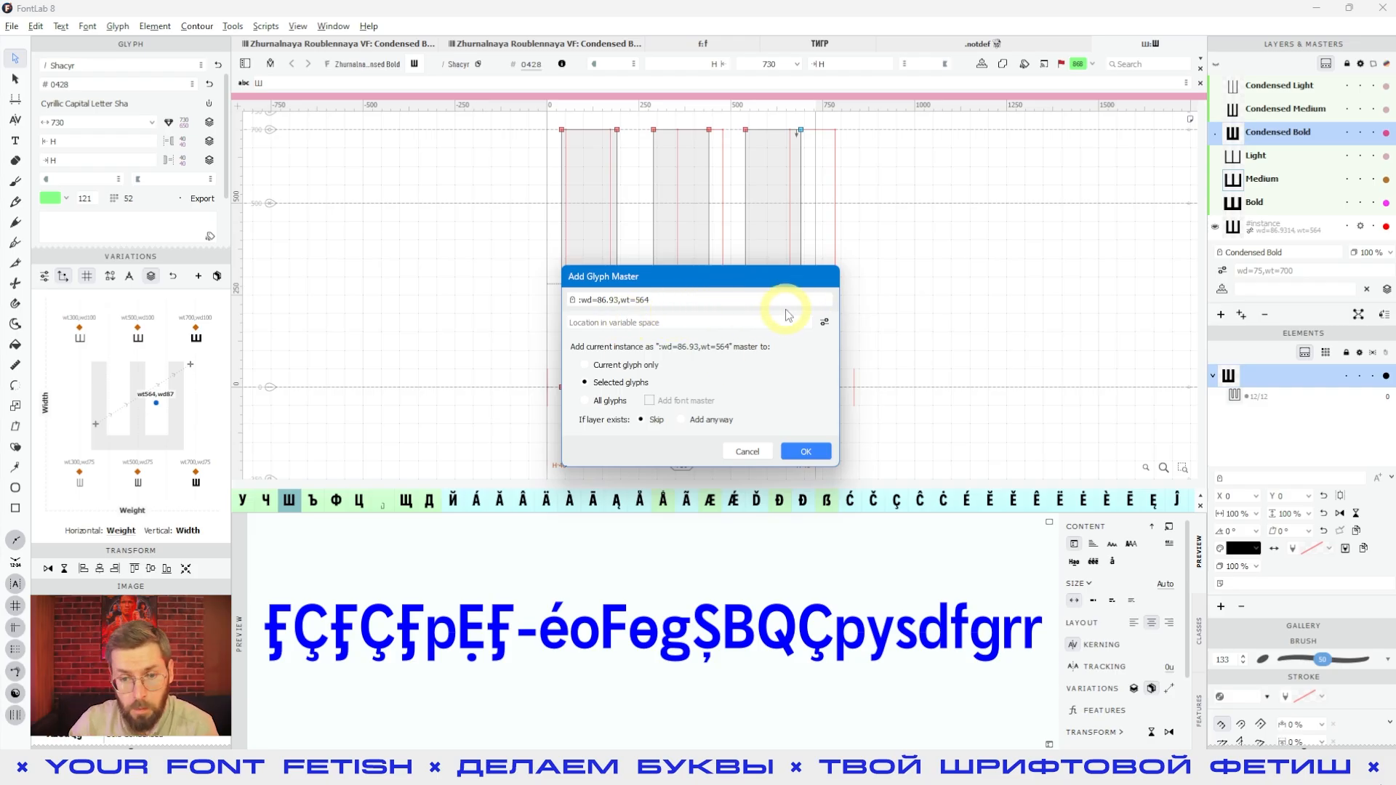
pyautogui.click(585, 401)
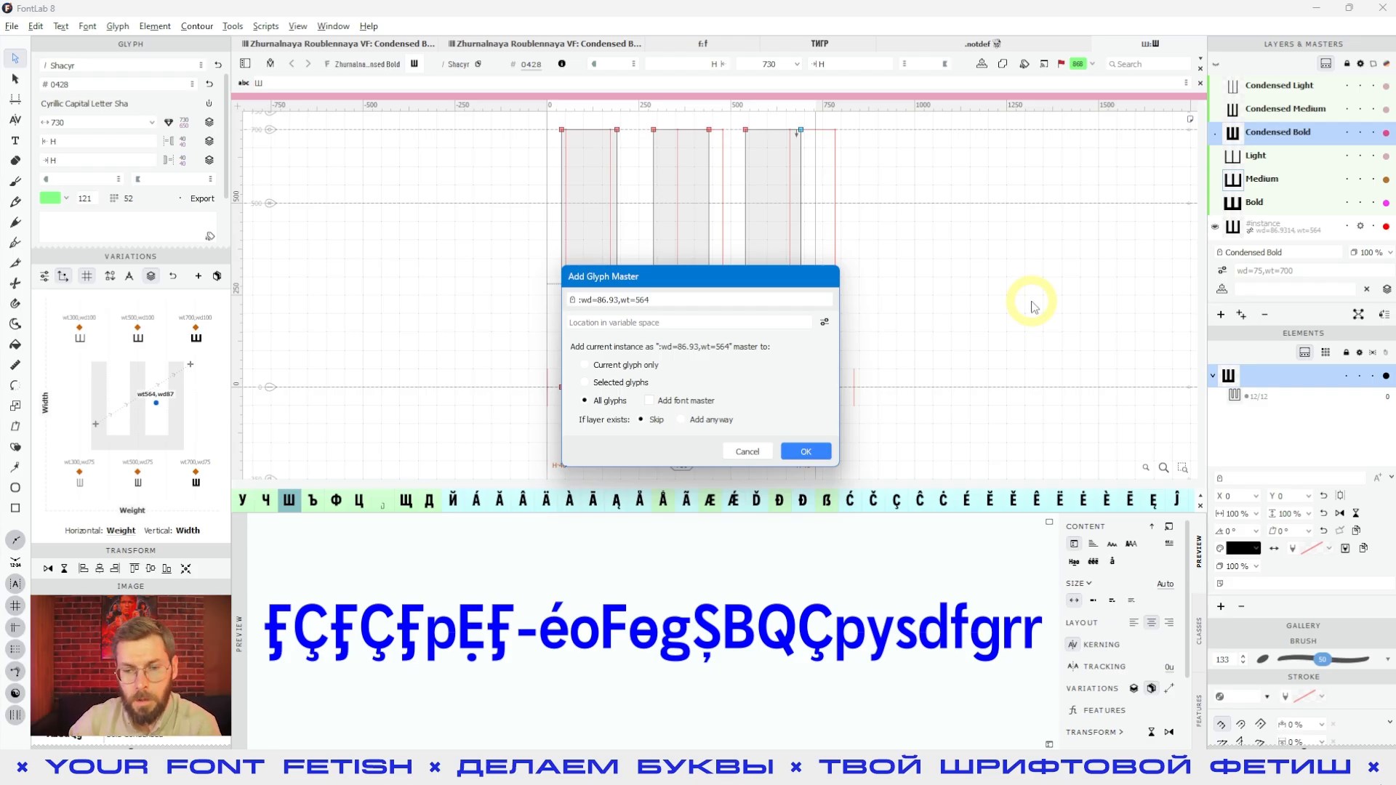
pyautogui.click(665, 401)
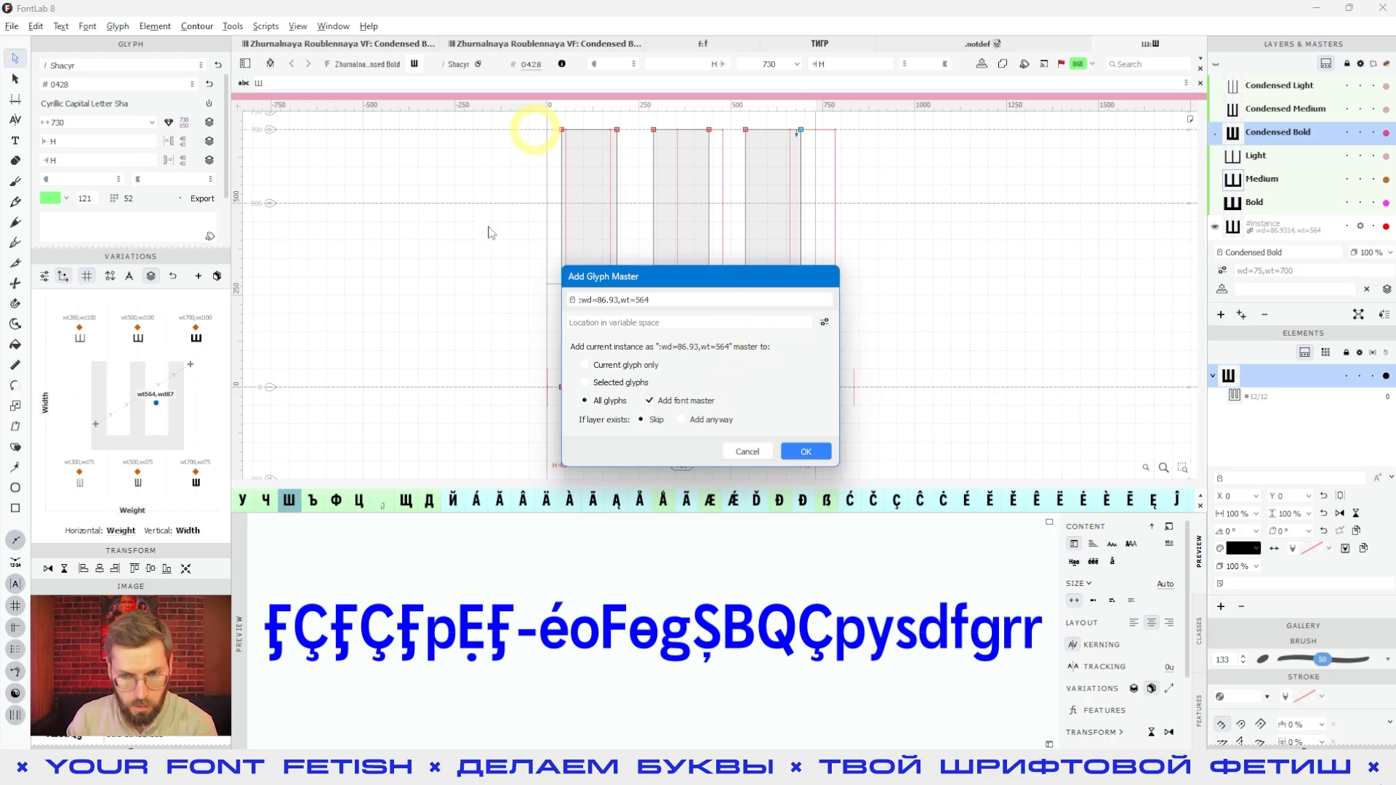
pyautogui.click(588, 367)
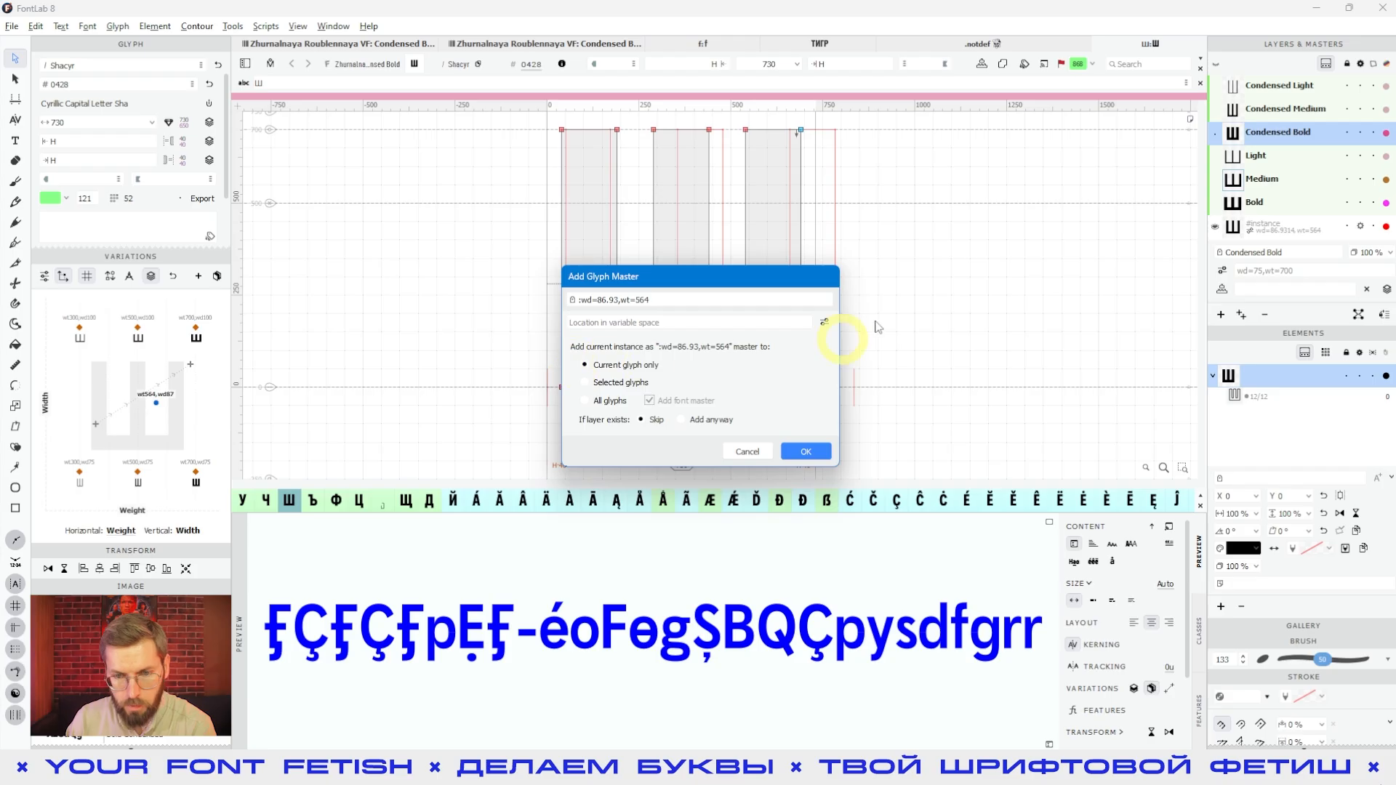
pyautogui.click(800, 452)
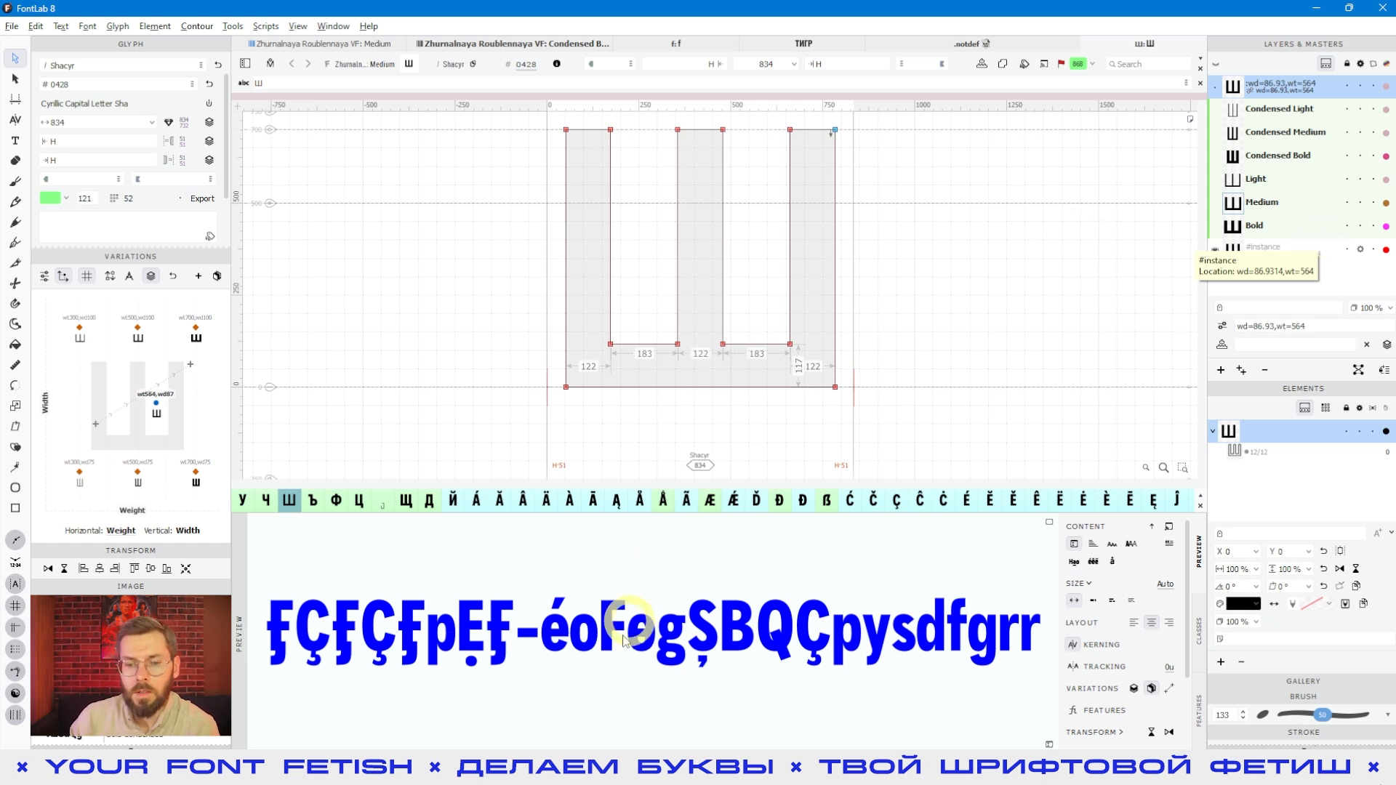
# Preview the current glyph text at Weight 484 and Width about 81, and add the letter А beside Sha
pyautogui.click(1051, 743)
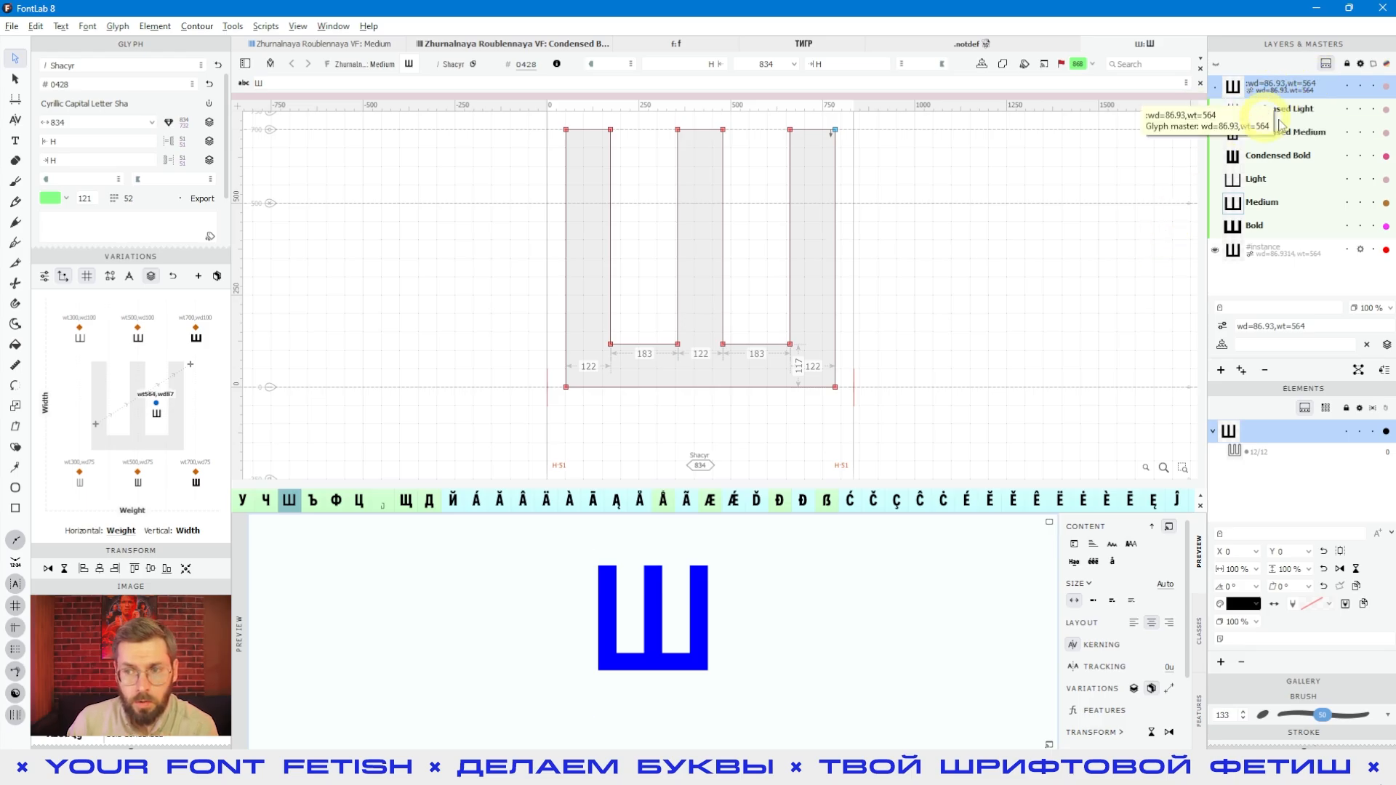
pyautogui.moveTo(157, 405); pyautogui.dragTo(133, 435)
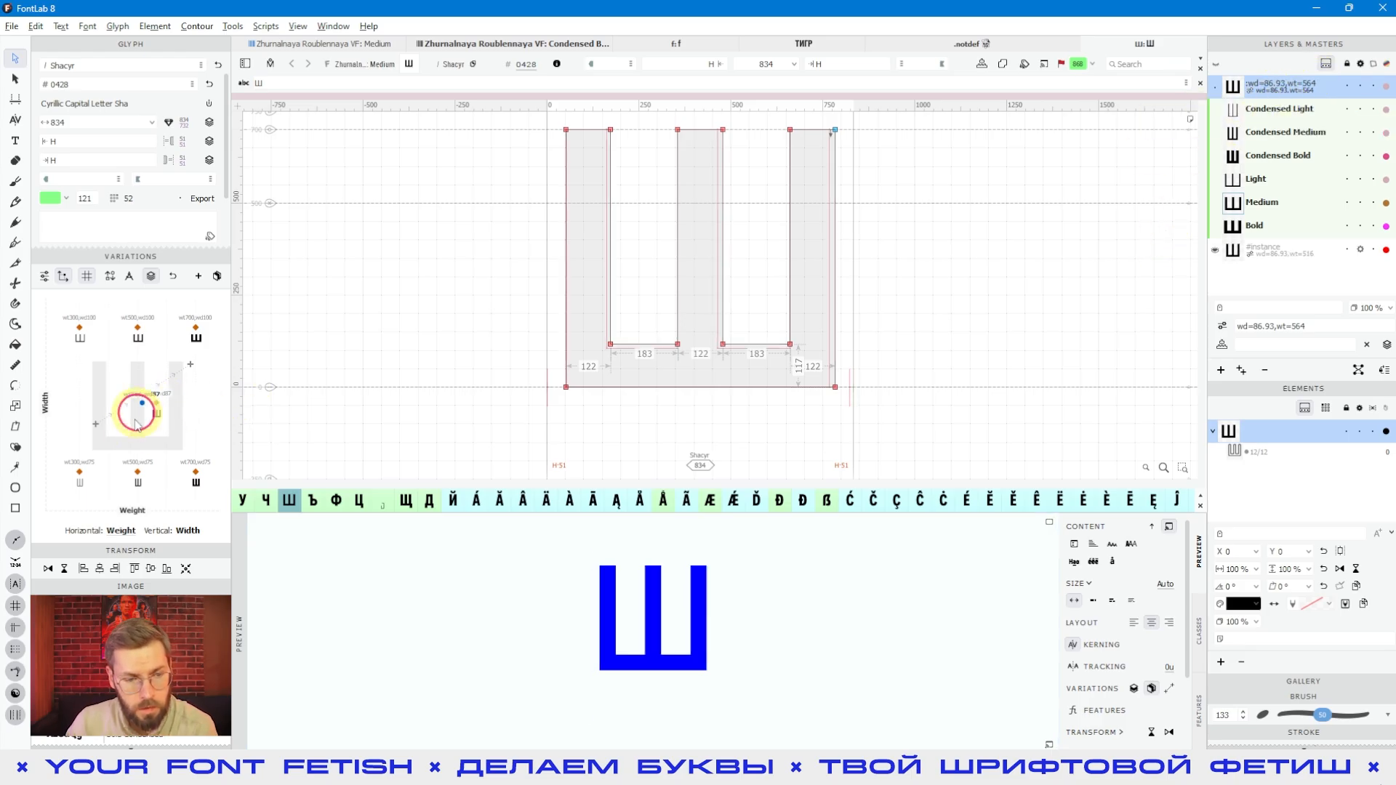
pyautogui.click(288, 85)
pyautogui.write('А')
# Compare the masters of A and Sha on the axis map, then return to Sha's glyph master at Weight 564
pyautogui.click(157, 404)
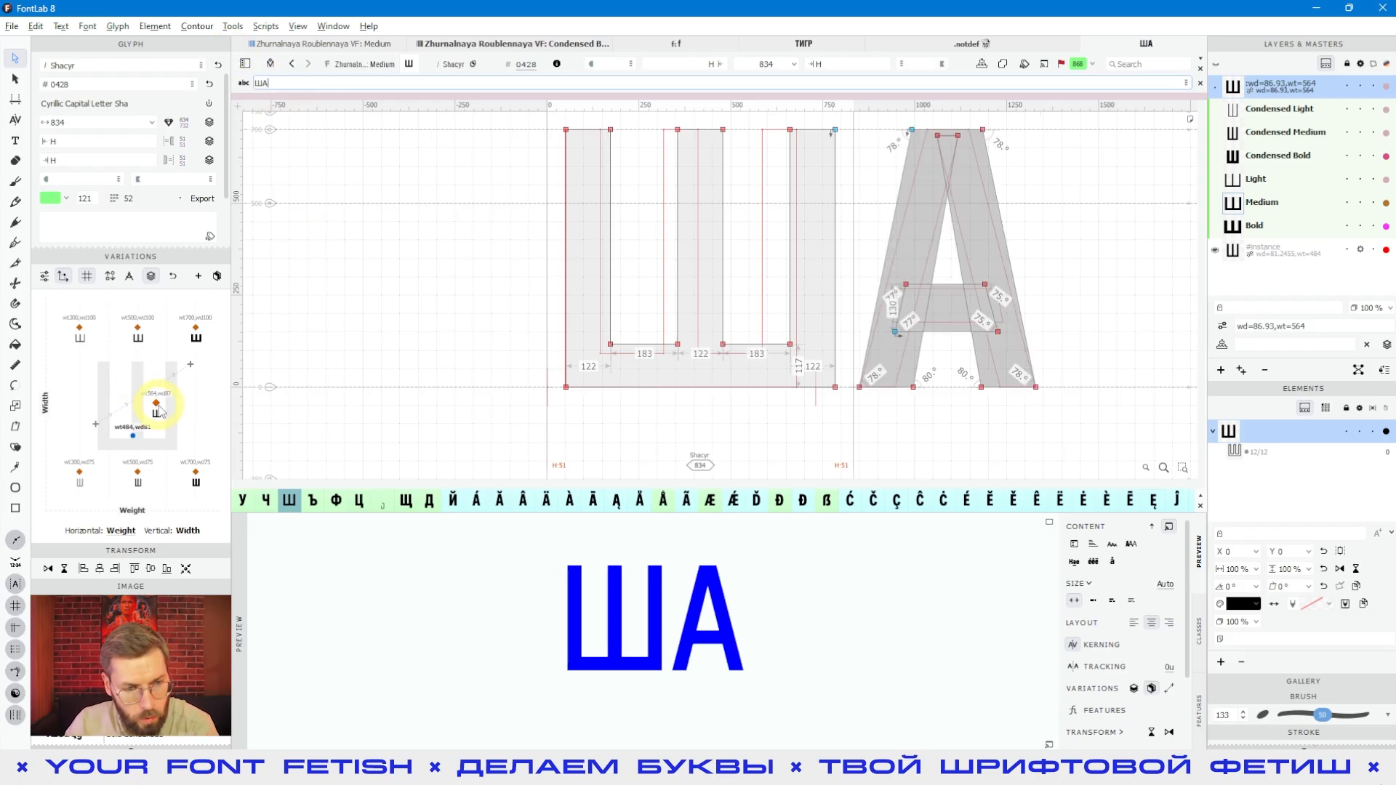
pyautogui.click(923, 420)
pyautogui.click(901, 380)
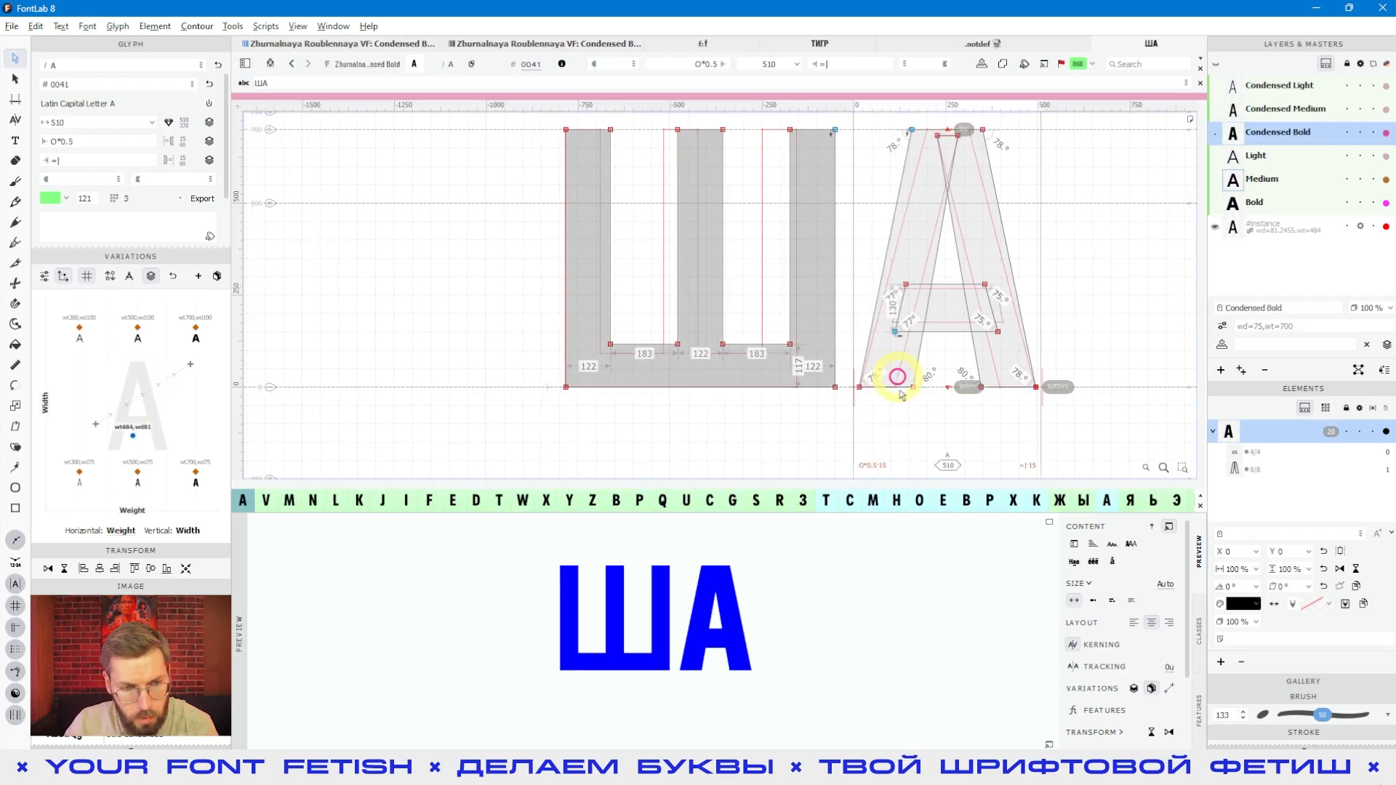
pyautogui.click(180, 420)
pyautogui.click(795, 415)
pyautogui.click(156, 403)
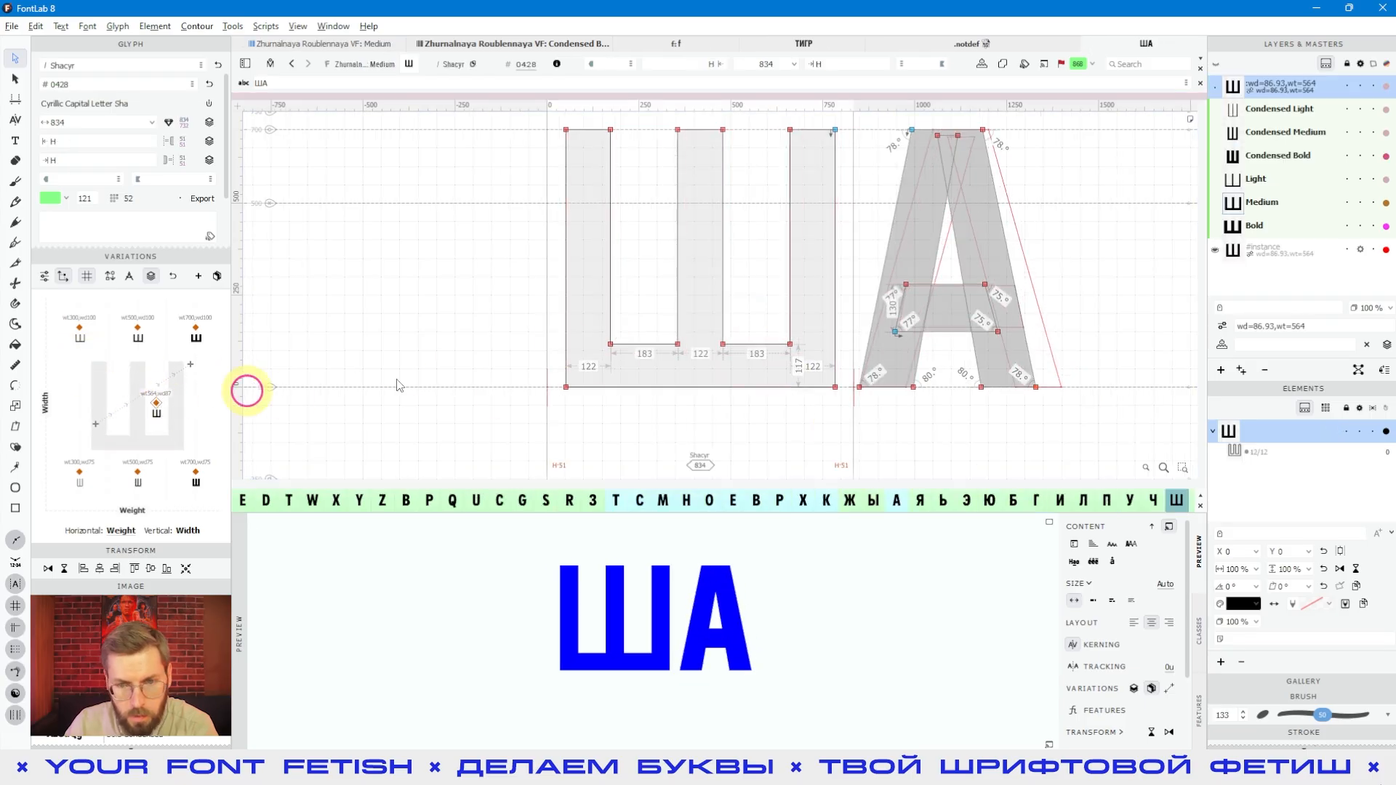
# Distort Sha's glyph master by spreading the middle stem's top nodes and slanting the last stem's inner edge, then compare it with A
pyautogui.moveTo(723, 129); pyautogui.dragTo(780, 132)
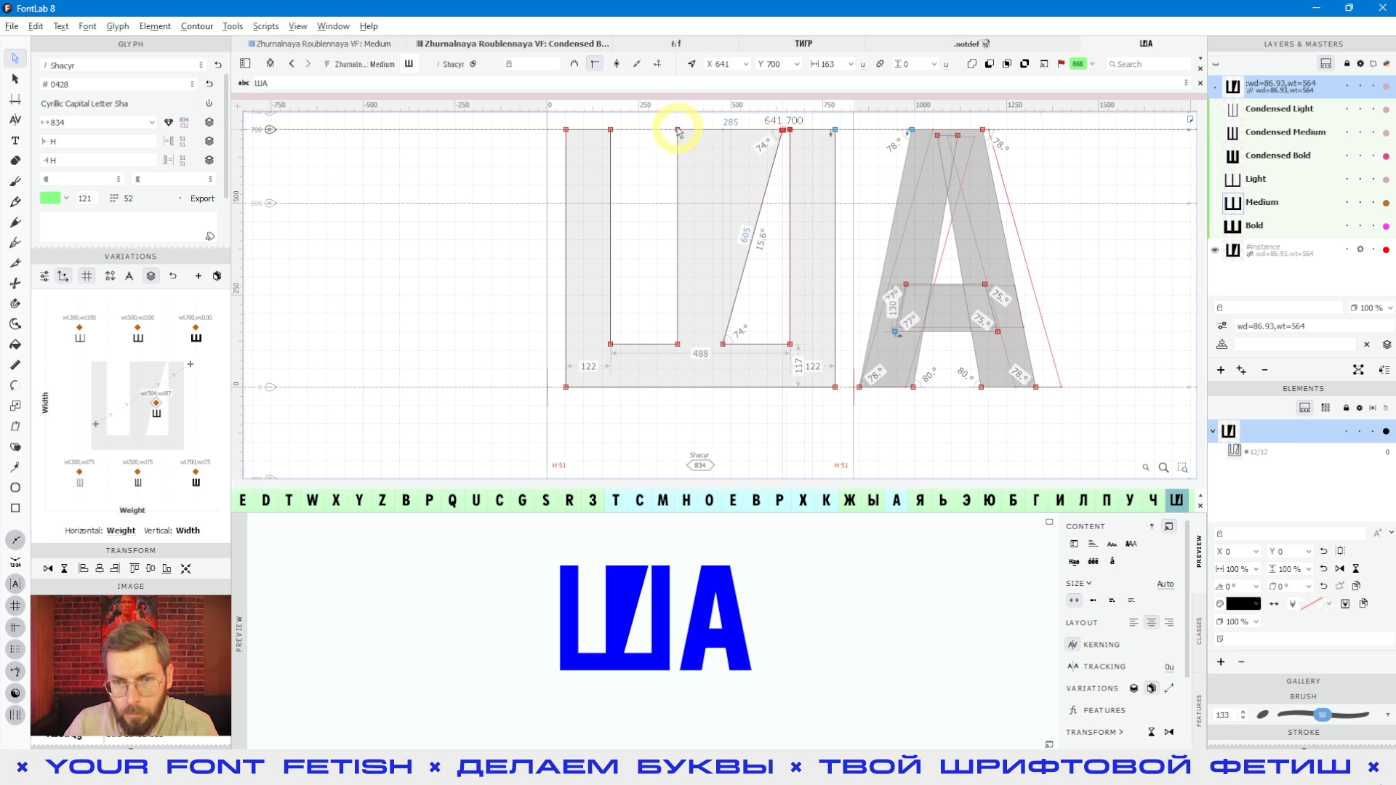
pyautogui.moveTo(639, 131); pyautogui.dragTo(780, 134)
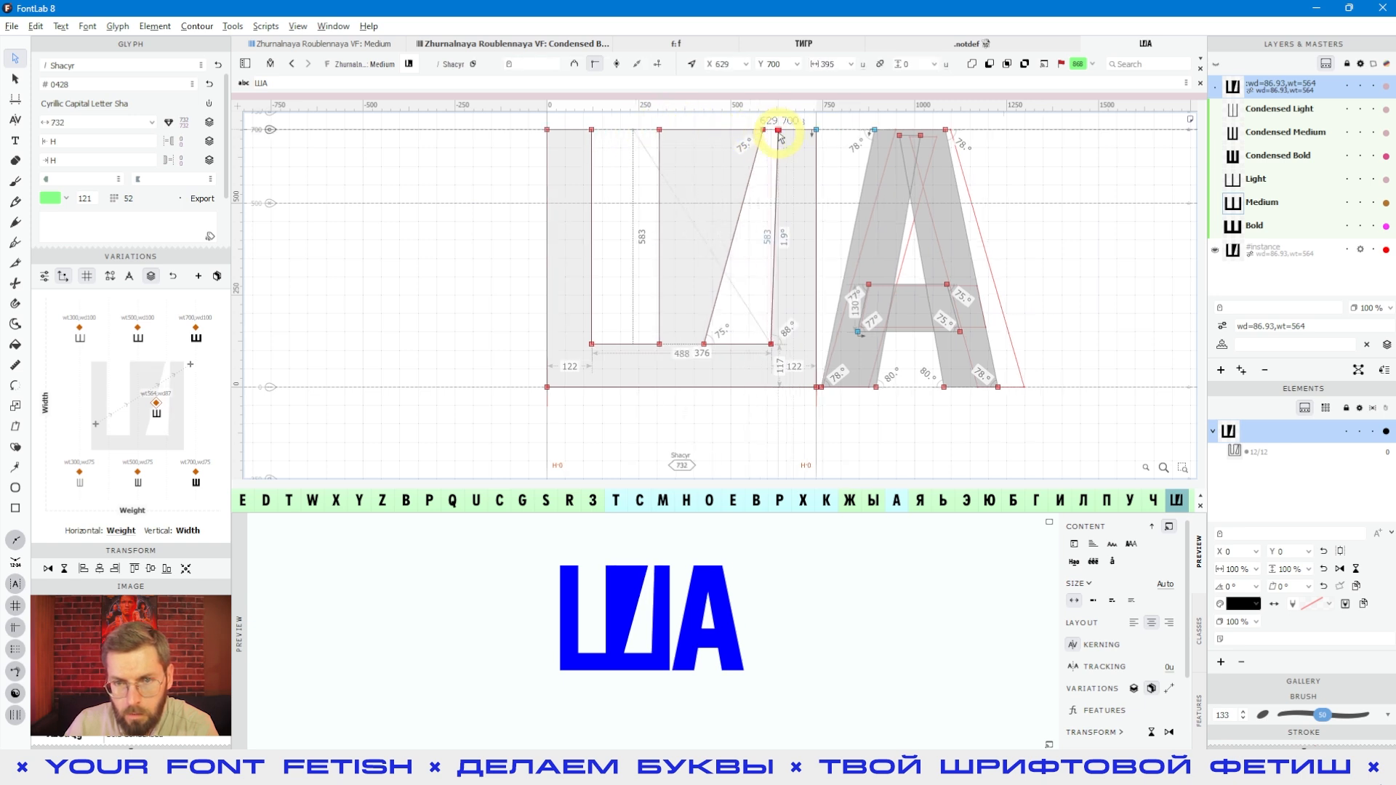
pyautogui.moveTo(661, 131); pyautogui.dragTo(620, 135)
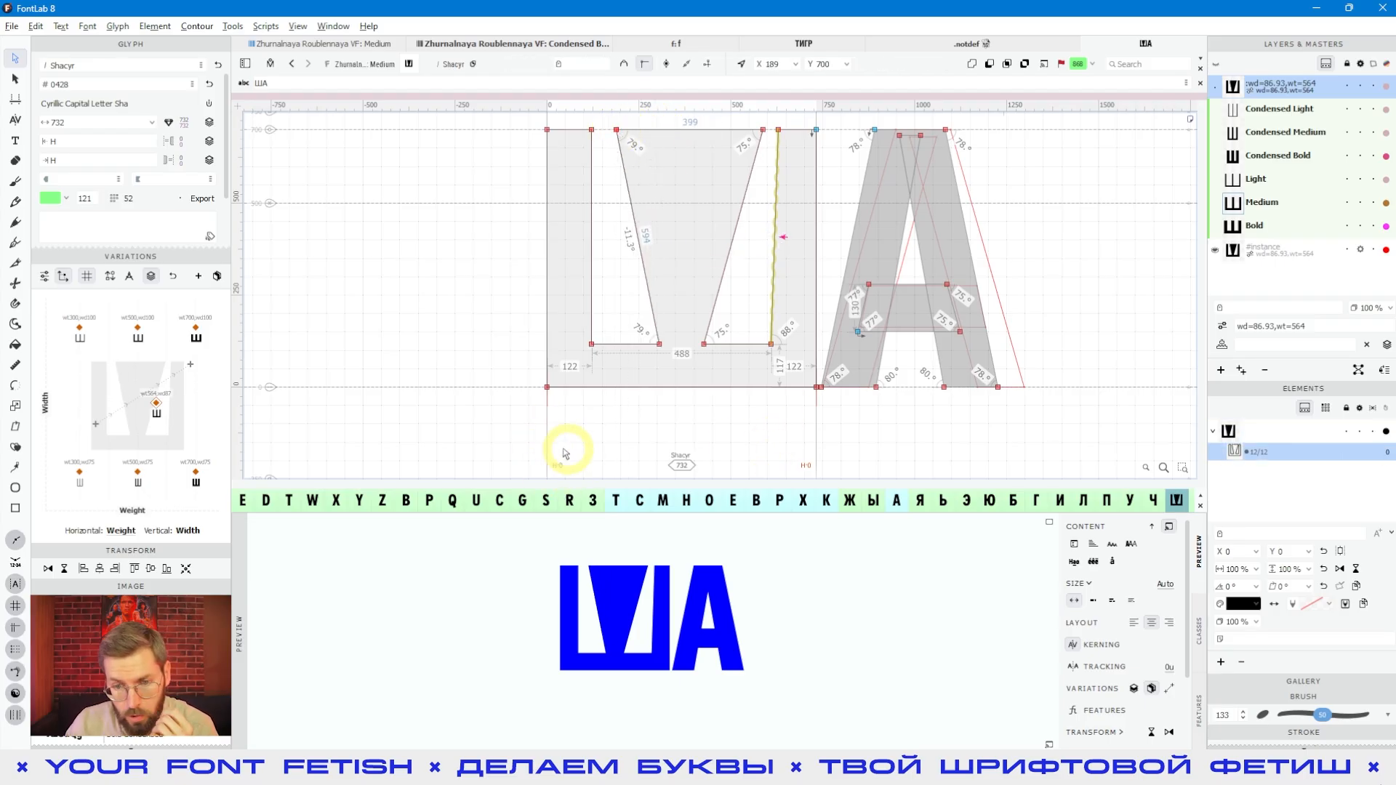
pyautogui.click(885, 419)
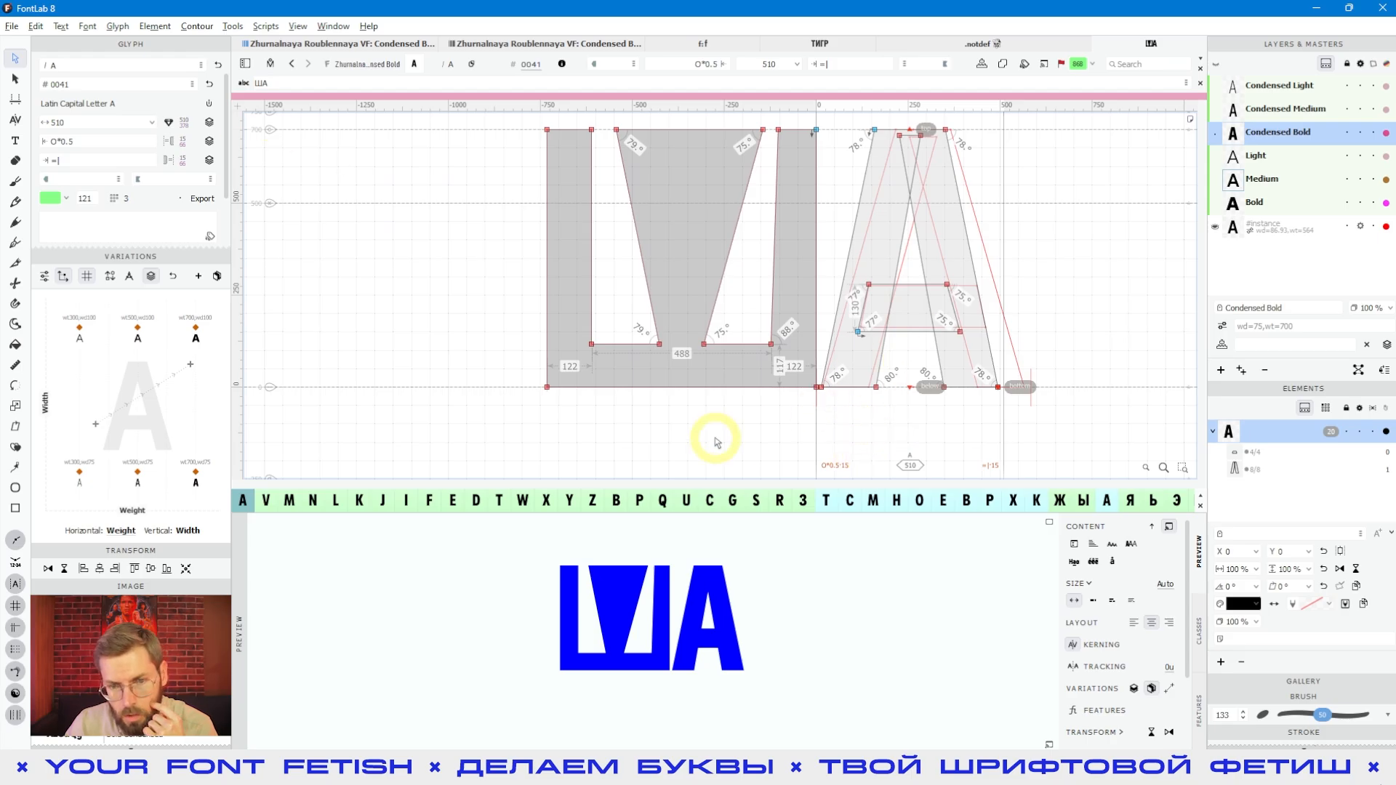
pyautogui.click(640, 426)
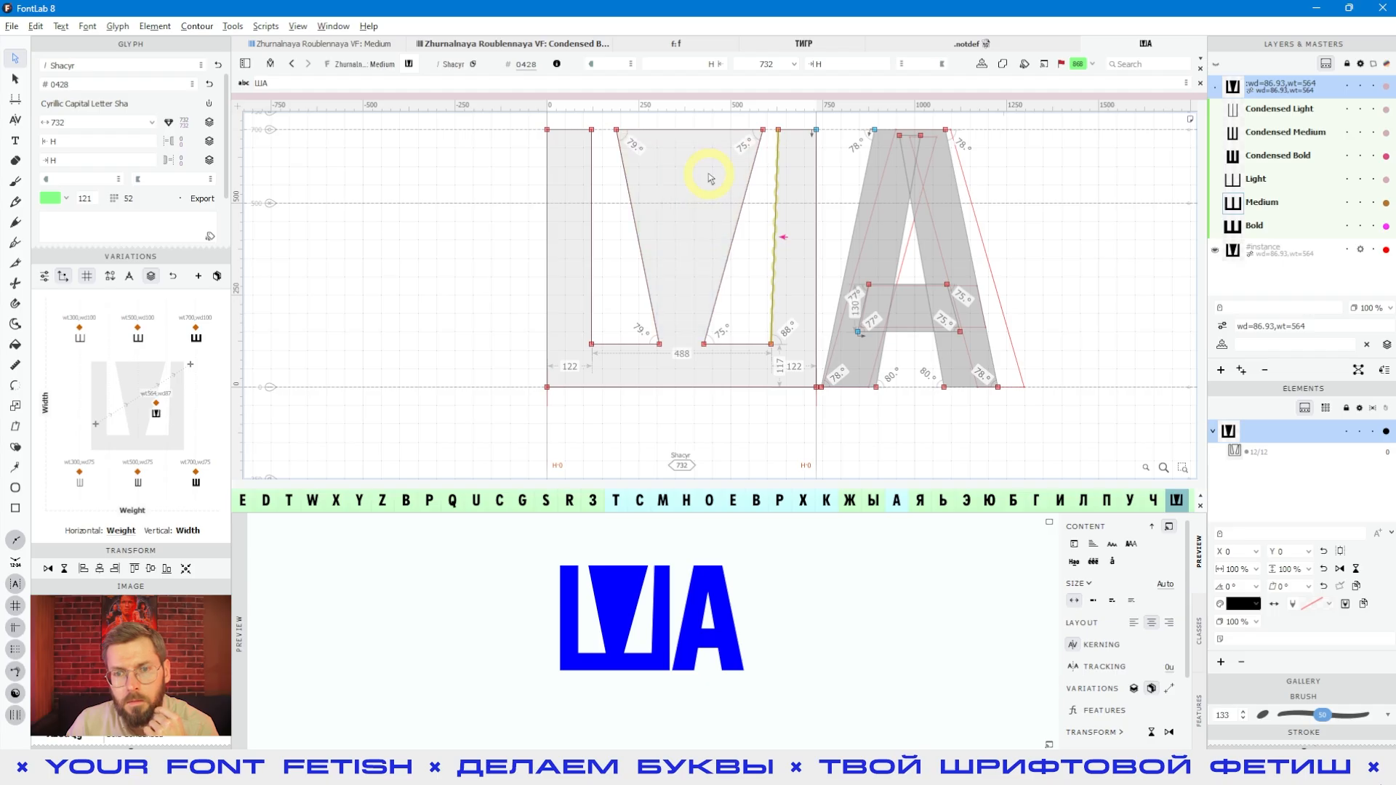
# Set both the left and right sidebearings of Sha's glyph master to 10
pyautogui.click(93, 140)
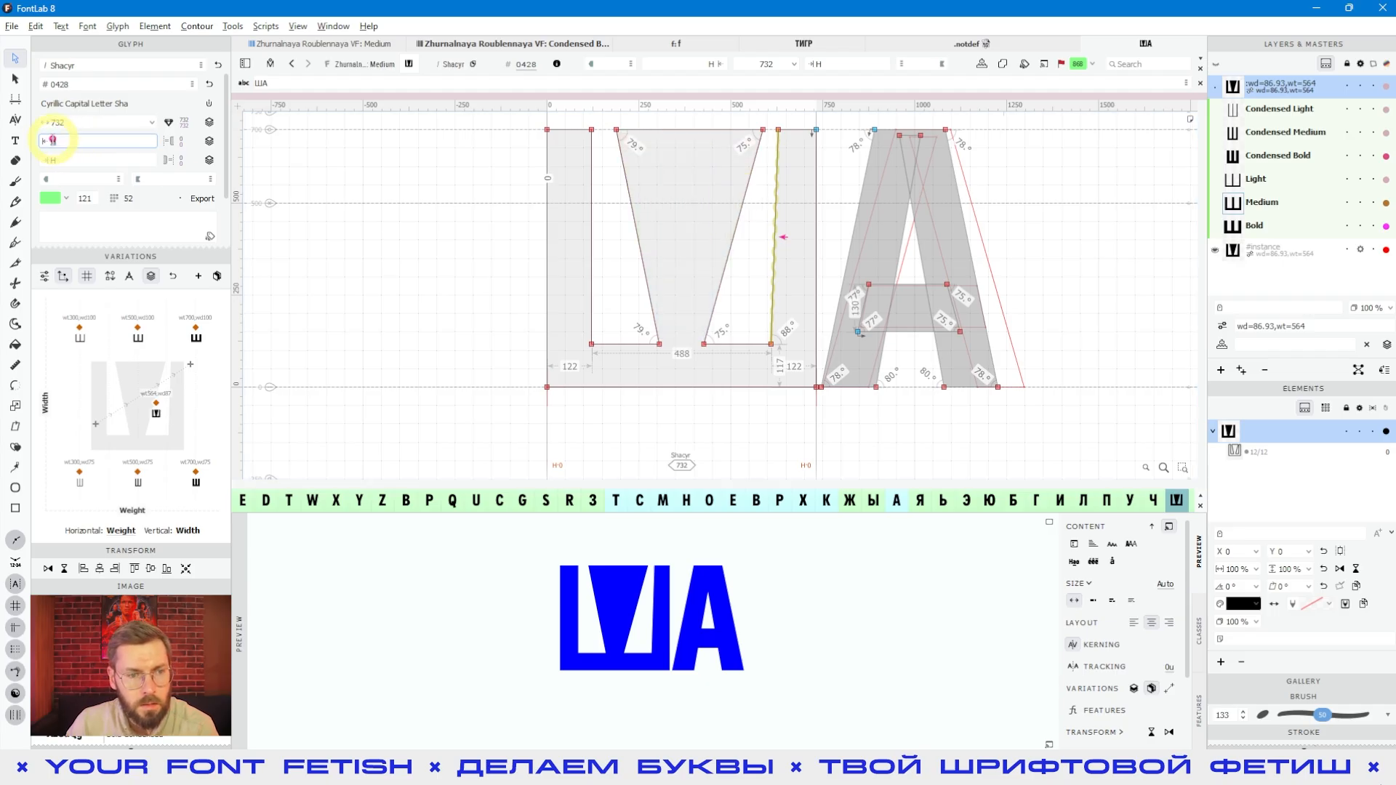
pyautogui.write('H')
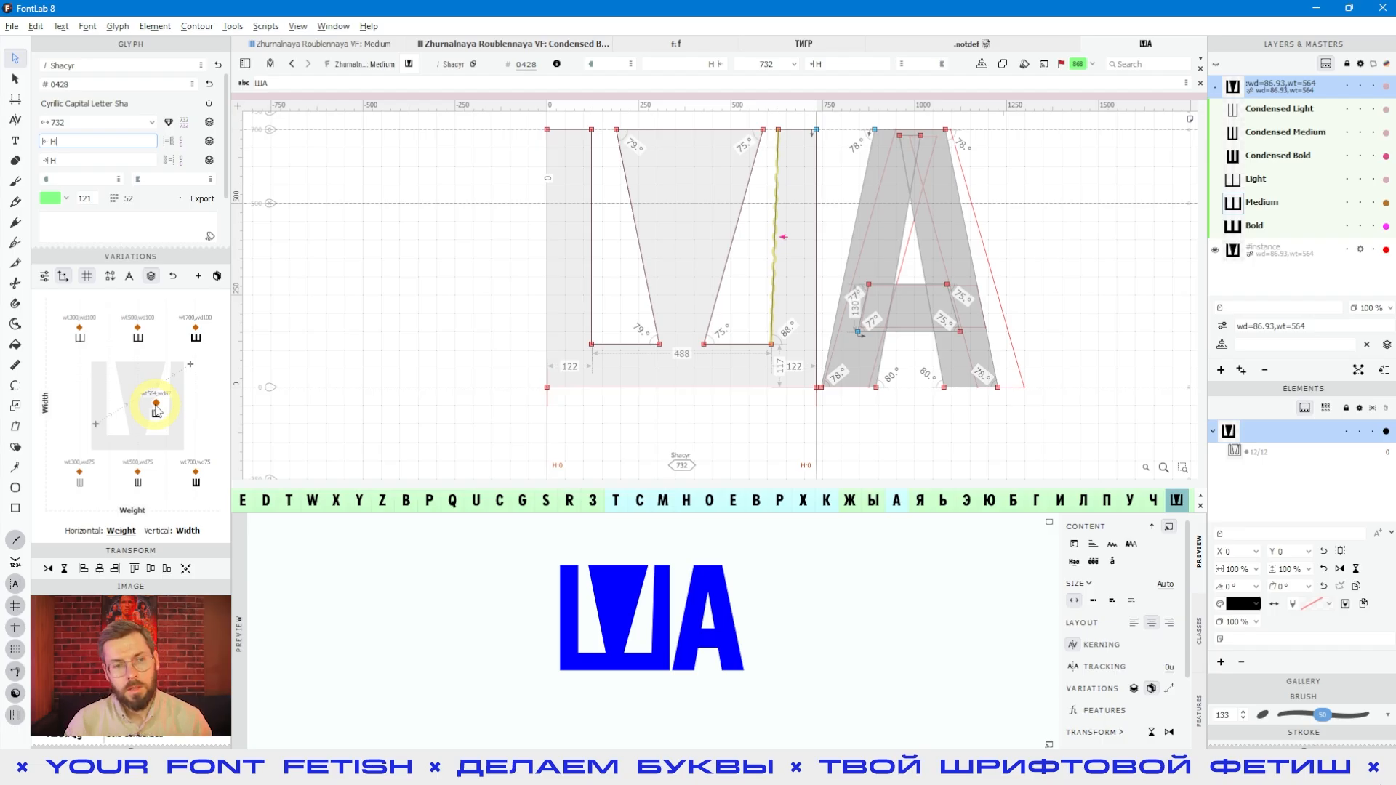
pyautogui.press('Return')
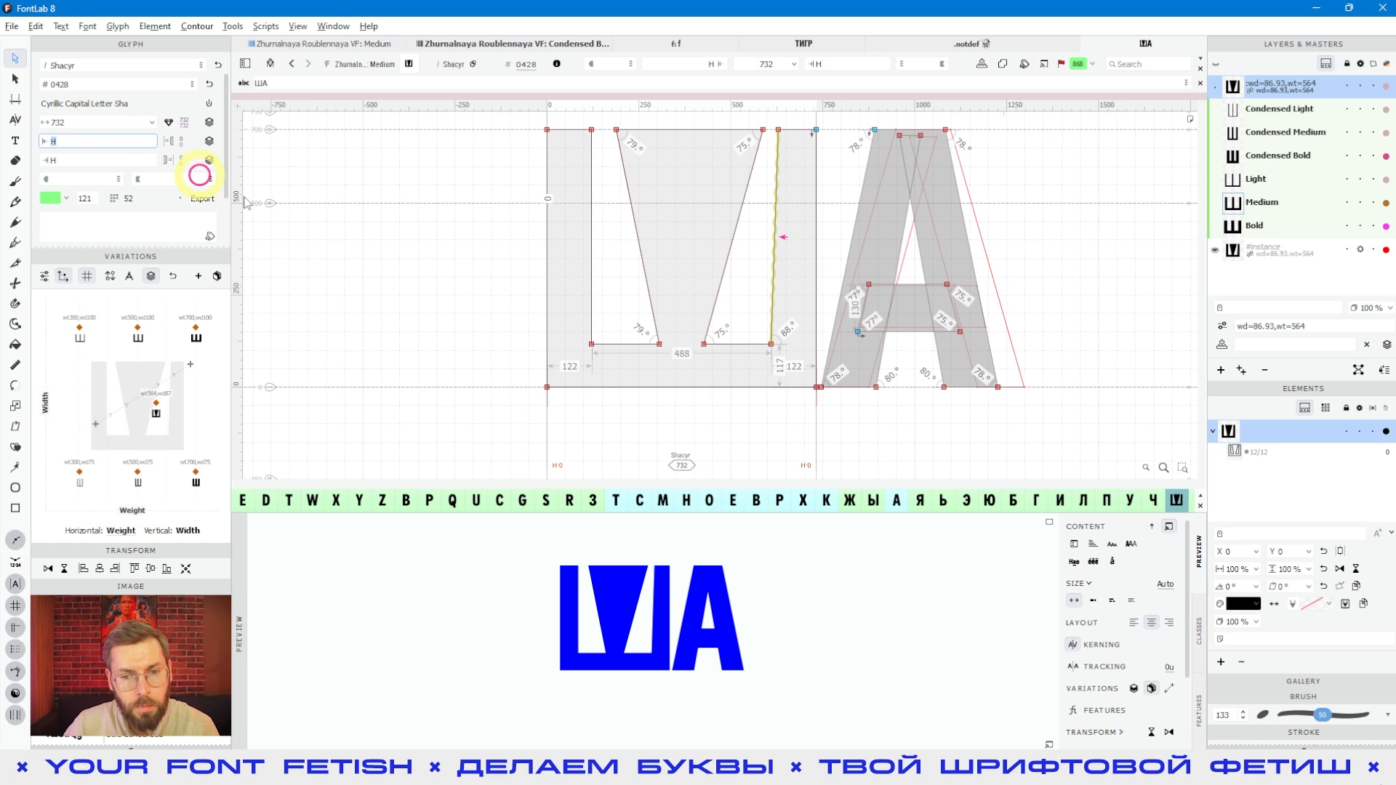
pyautogui.write('10')
pyautogui.press('Return')
pyautogui.click(91, 159)
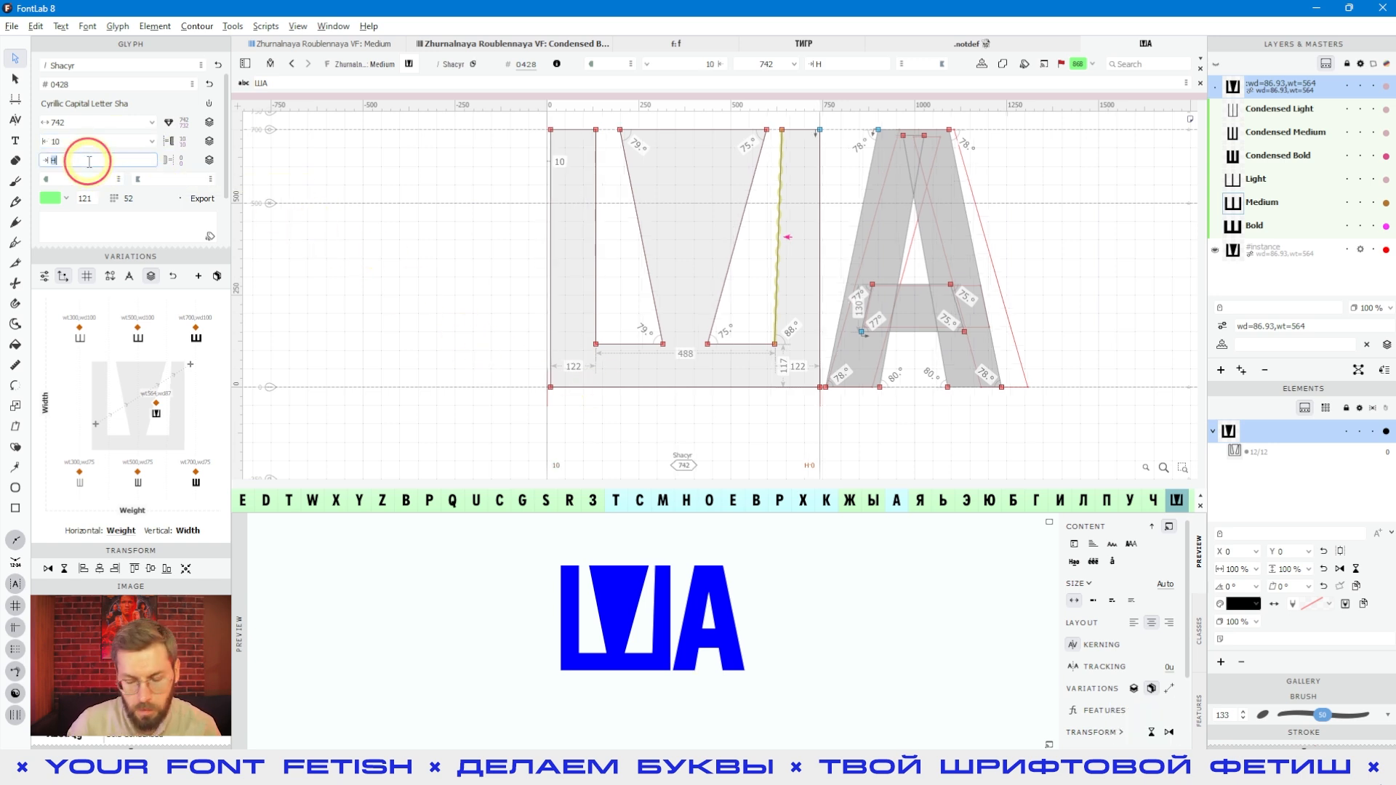
pyautogui.write('10')
pyautogui.press('Return')
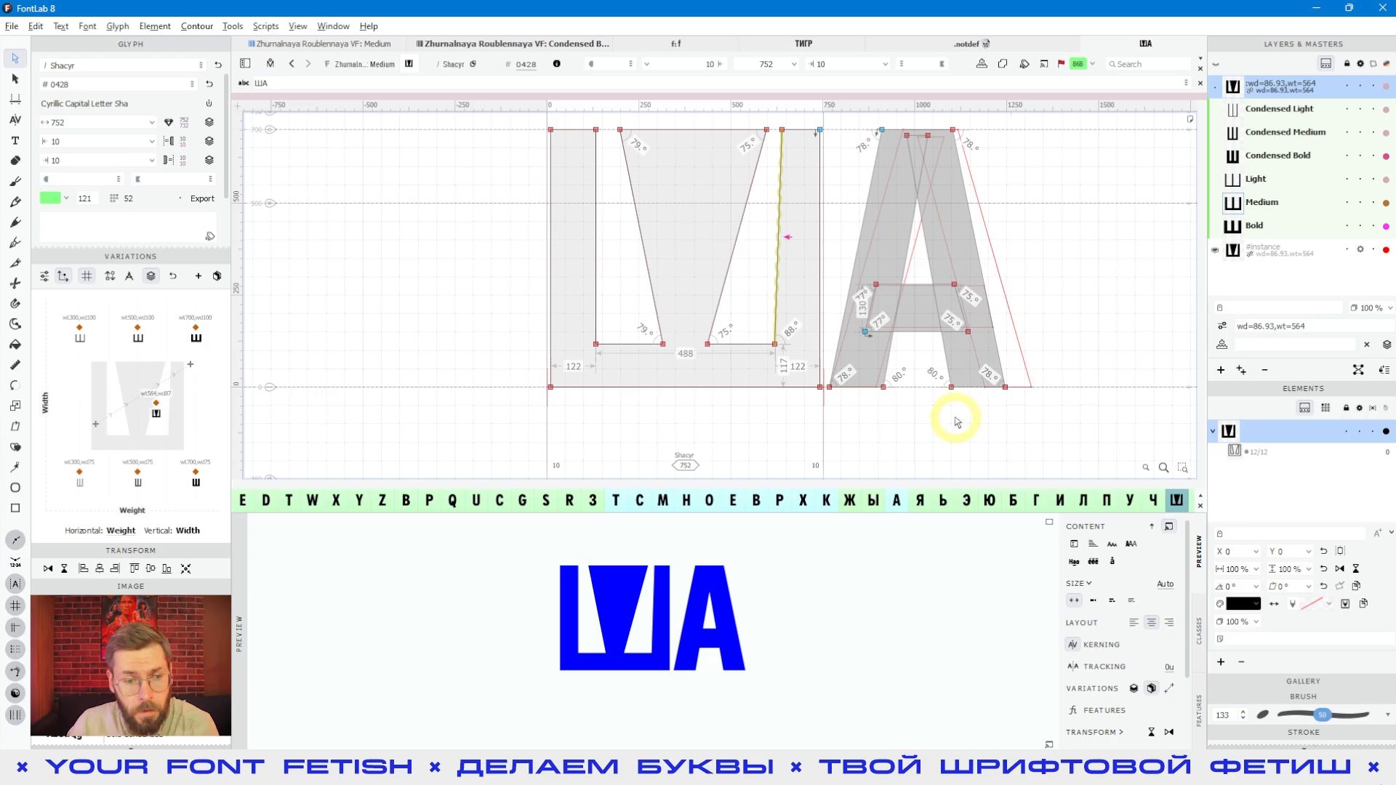
# Turn Sha's glyph master into a service layer, preview Weight 521 at Width about 86, and make it a regular master again
pyautogui.moveTo(156, 402)
pyautogui.mouseDown()
pyautogui.moveTo(186, 364)
pyautogui.moveTo(86, 349)
pyautogui.moveTo(233, 411)
pyautogui.moveTo(69, 483)
pyautogui.moveTo(64, 376)
pyautogui.moveTo(93, 407)
pyautogui.moveTo(191, 397)
pyautogui.moveTo(142, 411)
pyautogui.moveTo(137, 396)
pyautogui.moveTo(172, 399)
pyautogui.moveTo(135, 399)
pyautogui.moveTo(172, 376)
pyautogui.moveTo(156, 402)
pyautogui.mouseUp()
pyautogui.click(1386, 93)
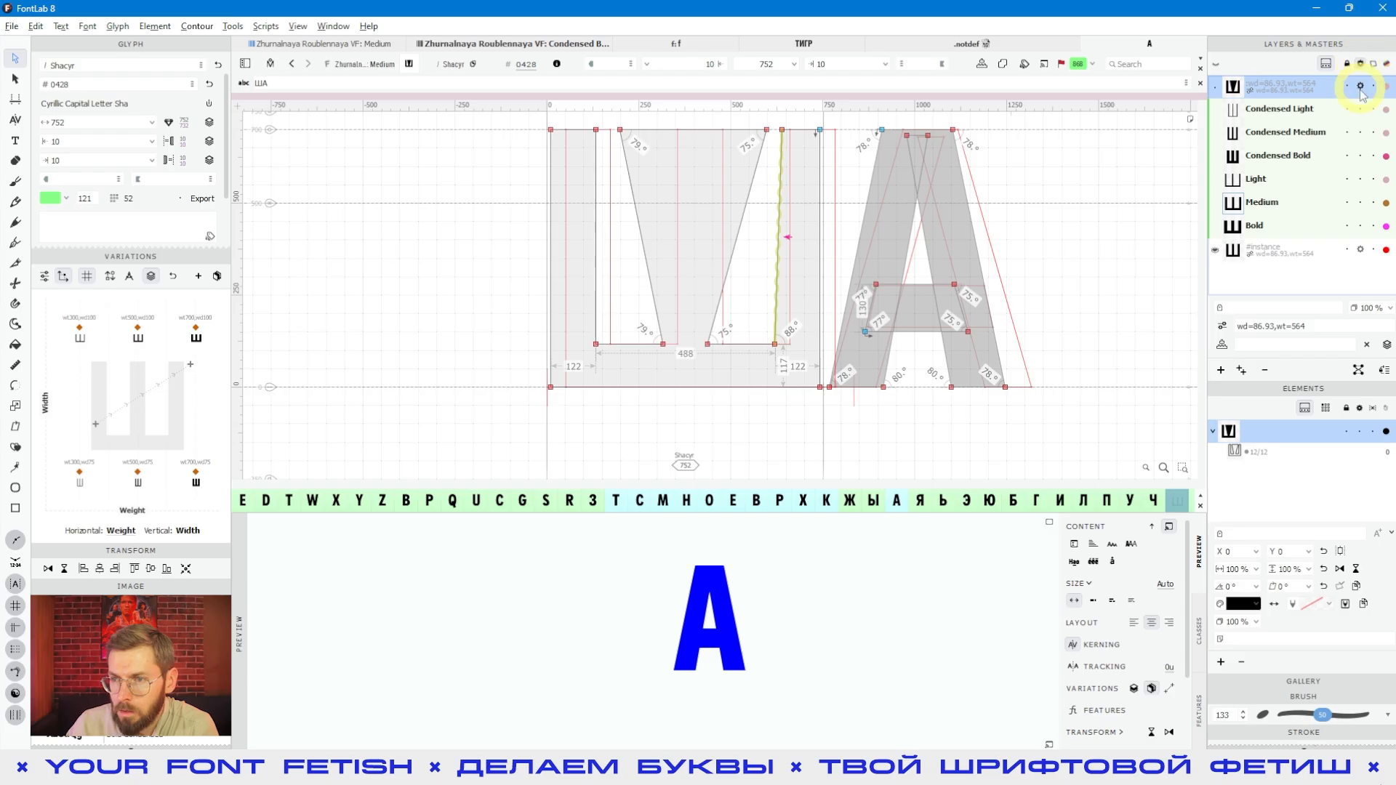
pyautogui.moveTo(171, 401)
pyautogui.mouseDown()
pyautogui.moveTo(178, 352)
pyautogui.moveTo(84, 482)
pyautogui.moveTo(83, 411)
pyautogui.moveTo(143, 405)
pyautogui.mouseUp()
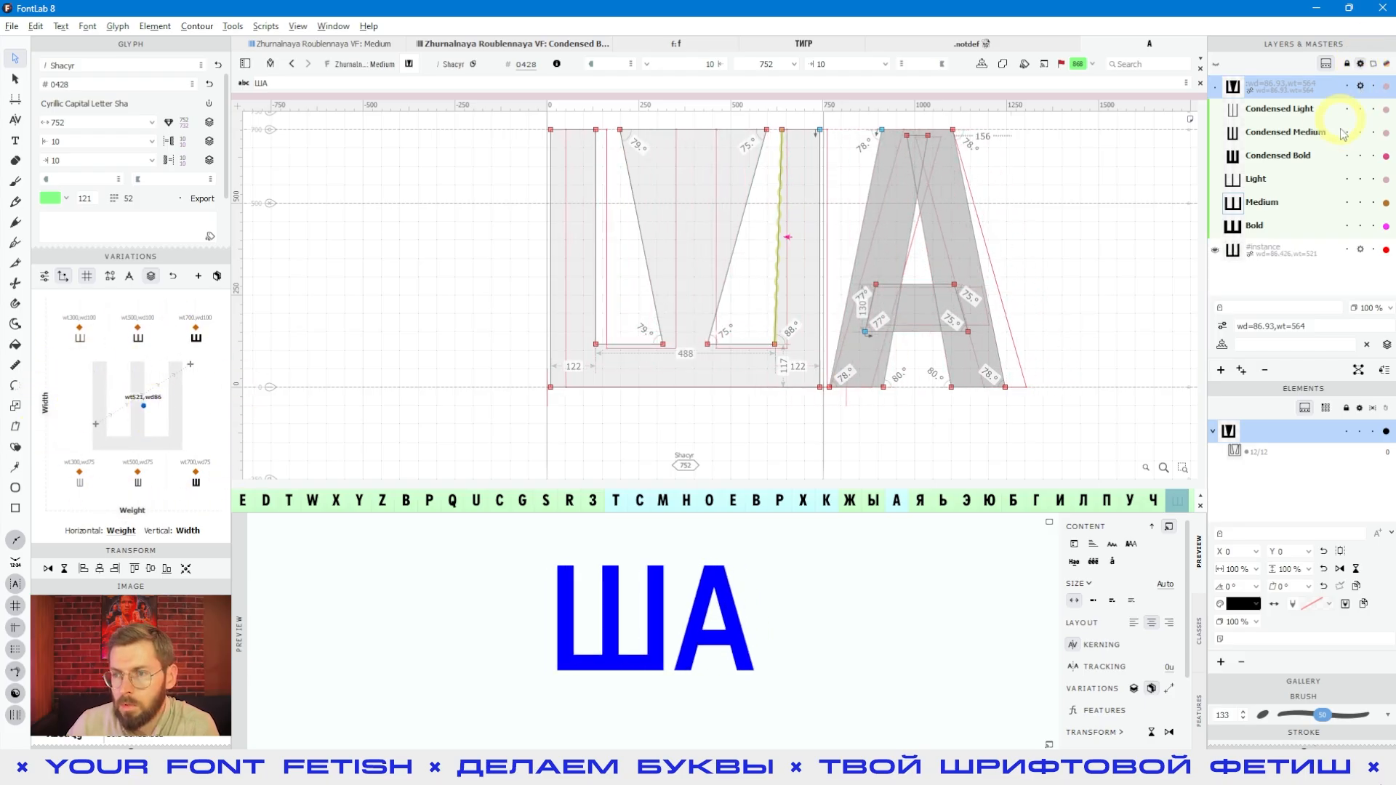
pyautogui.click(1360, 86)
# Preview the interpolation with the distorted Sha master from bold wide to light condensed, ending at Weight 662 and Width about 80
pyautogui.moveTo(194, 452)
pyautogui.mouseDown()
pyautogui.moveTo(115, 337)
pyautogui.moveTo(134, 422)
pyautogui.moveTo(206, 339)
pyautogui.mouseUp()
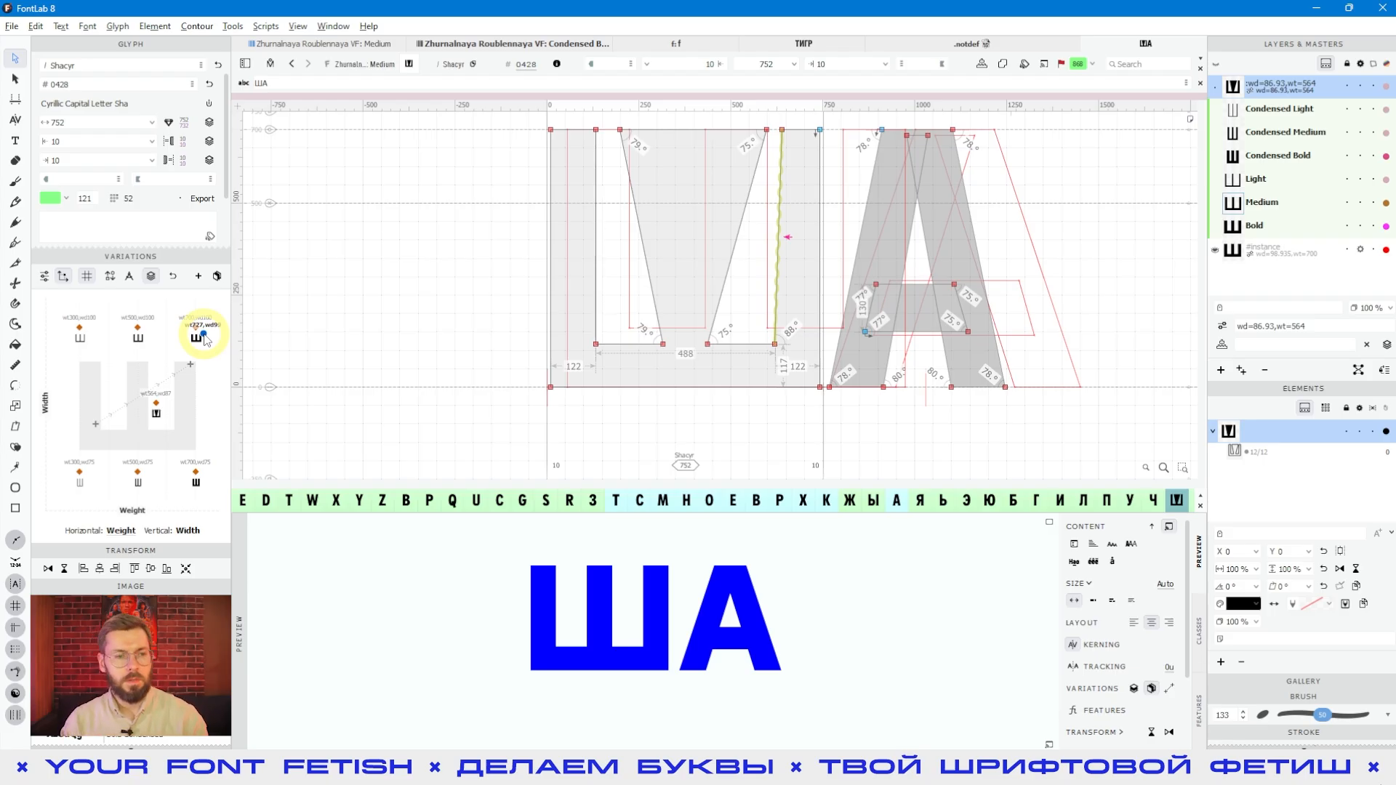
pyautogui.moveTo(137, 349)
pyautogui.mouseDown()
pyautogui.moveTo(82, 459)
pyautogui.moveTo(105, 473)
pyautogui.mouseUp()
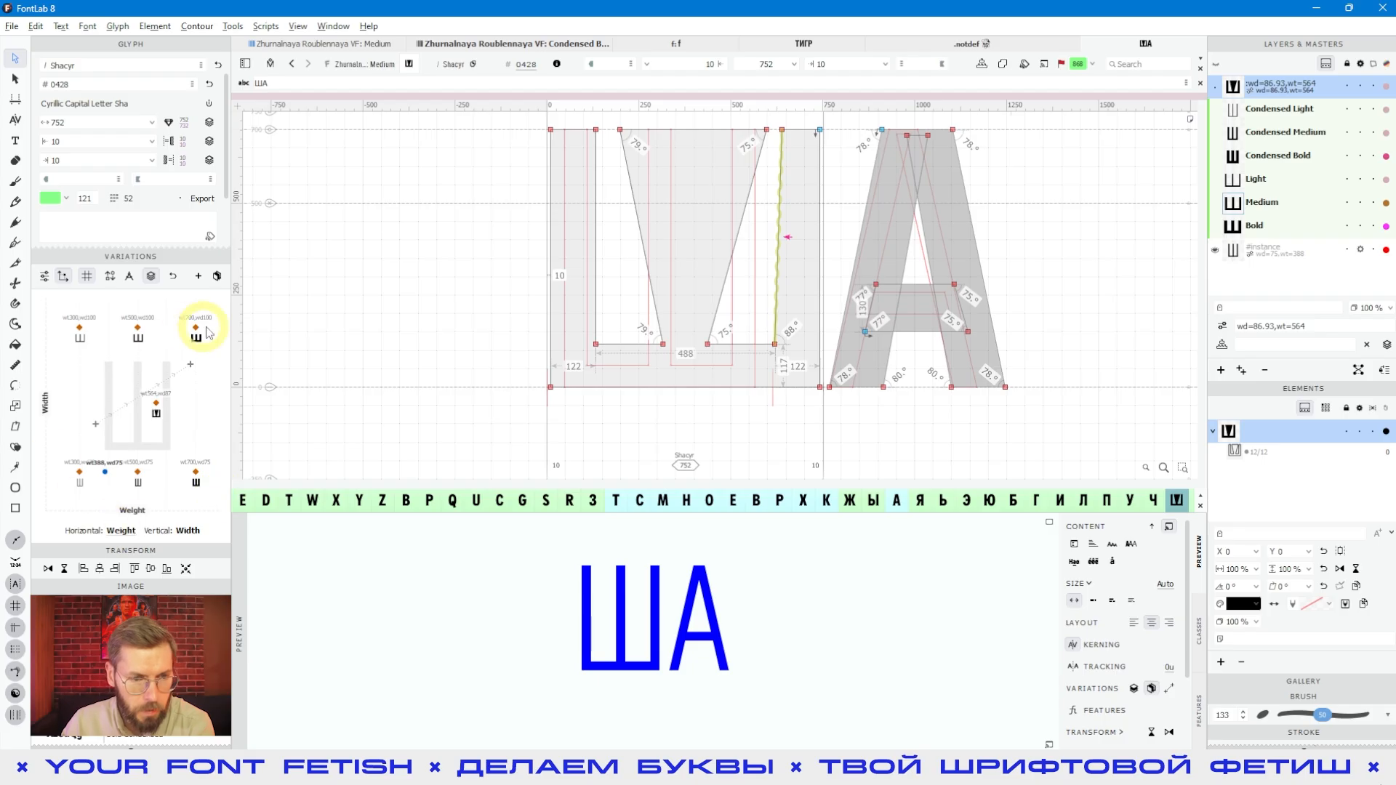
pyautogui.click(185, 442)
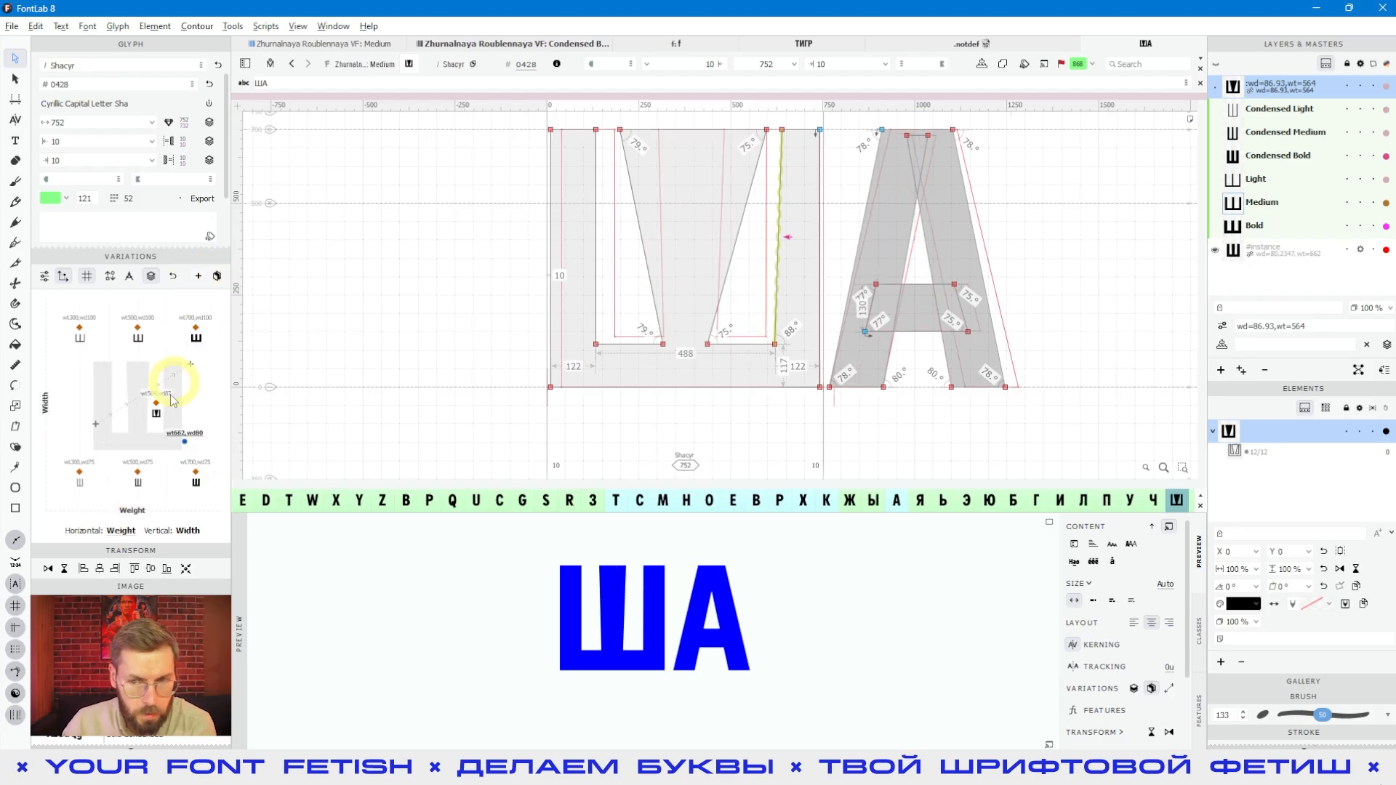
# Remove the wd=86.93,wt=564 glyph master layer from Sha and select the Condensed Light master
pyautogui.press('Delete')
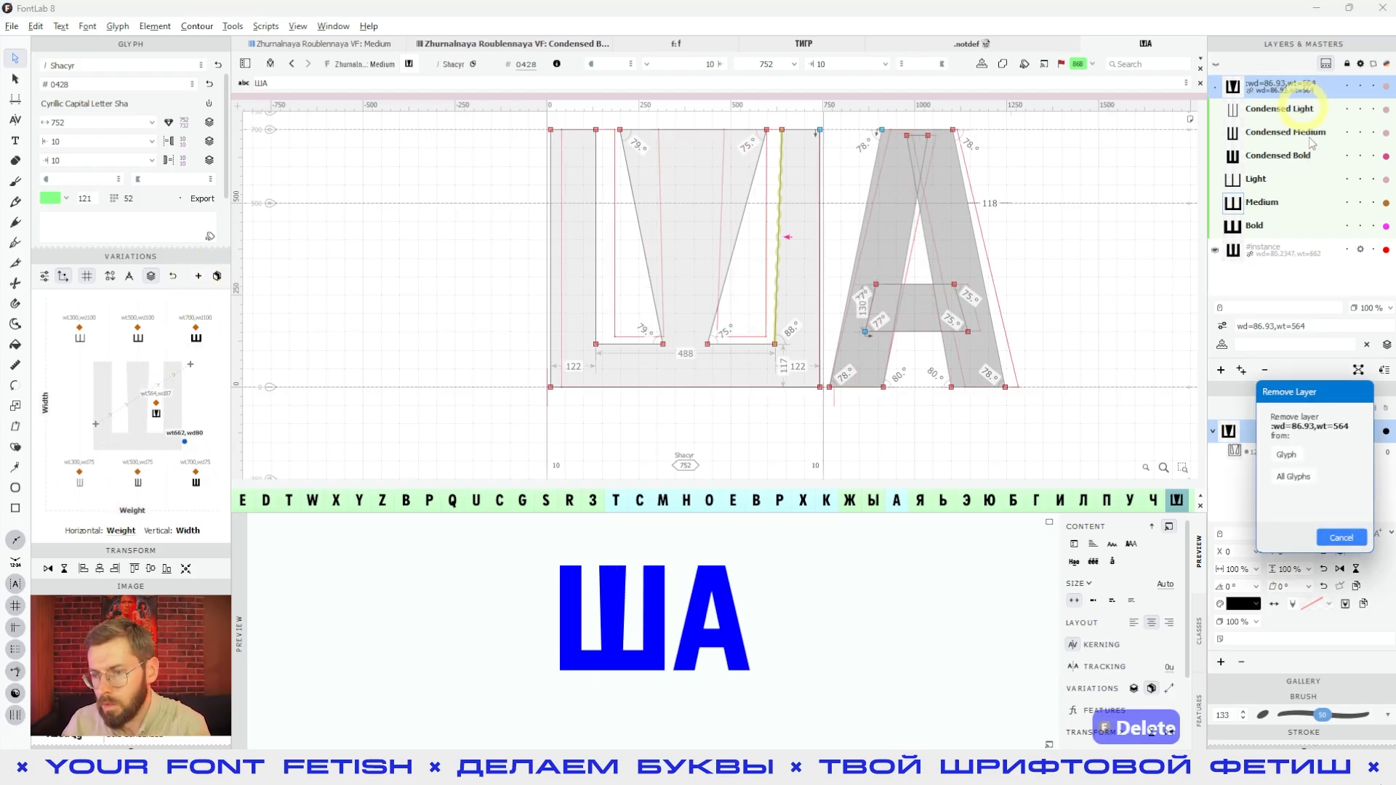
pyautogui.click(1300, 480)
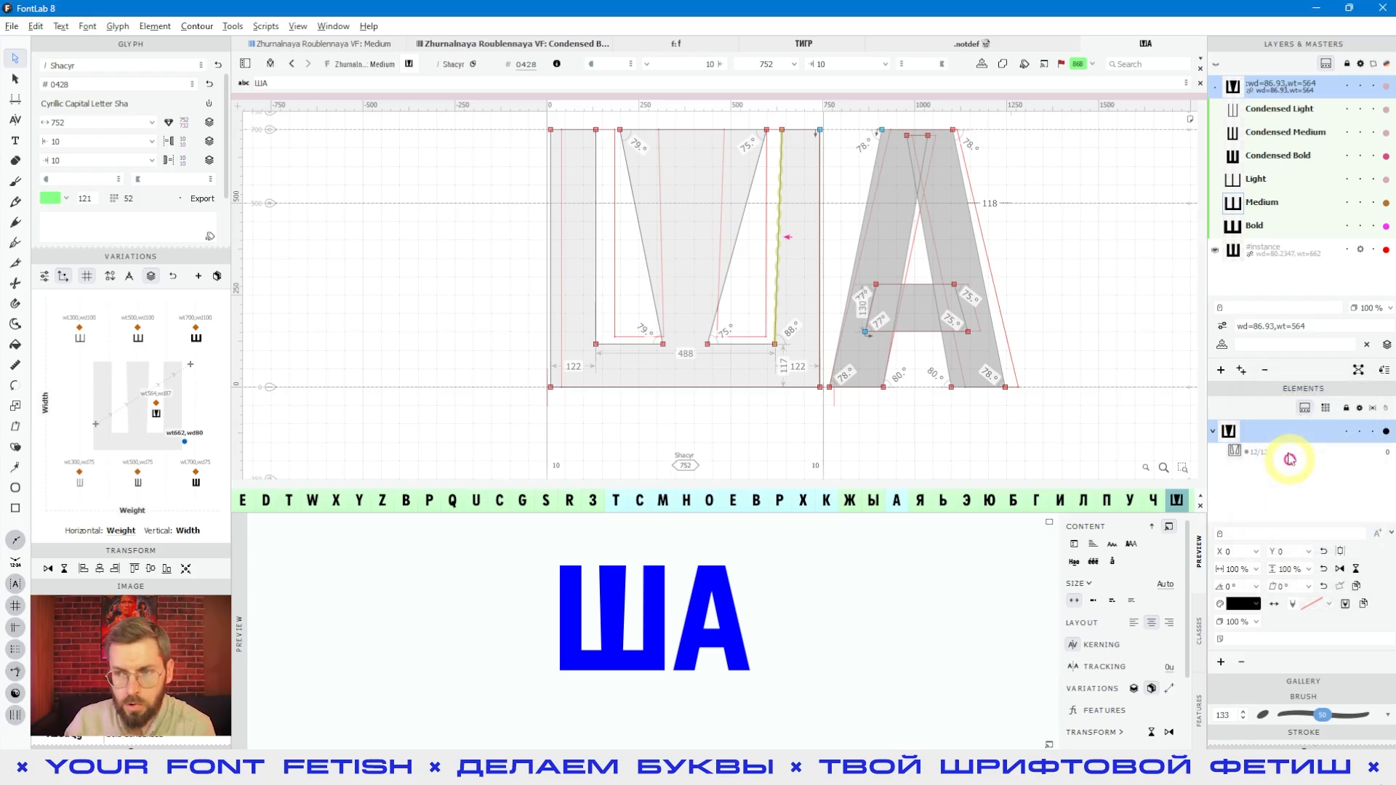
pyautogui.click(1276, 85)
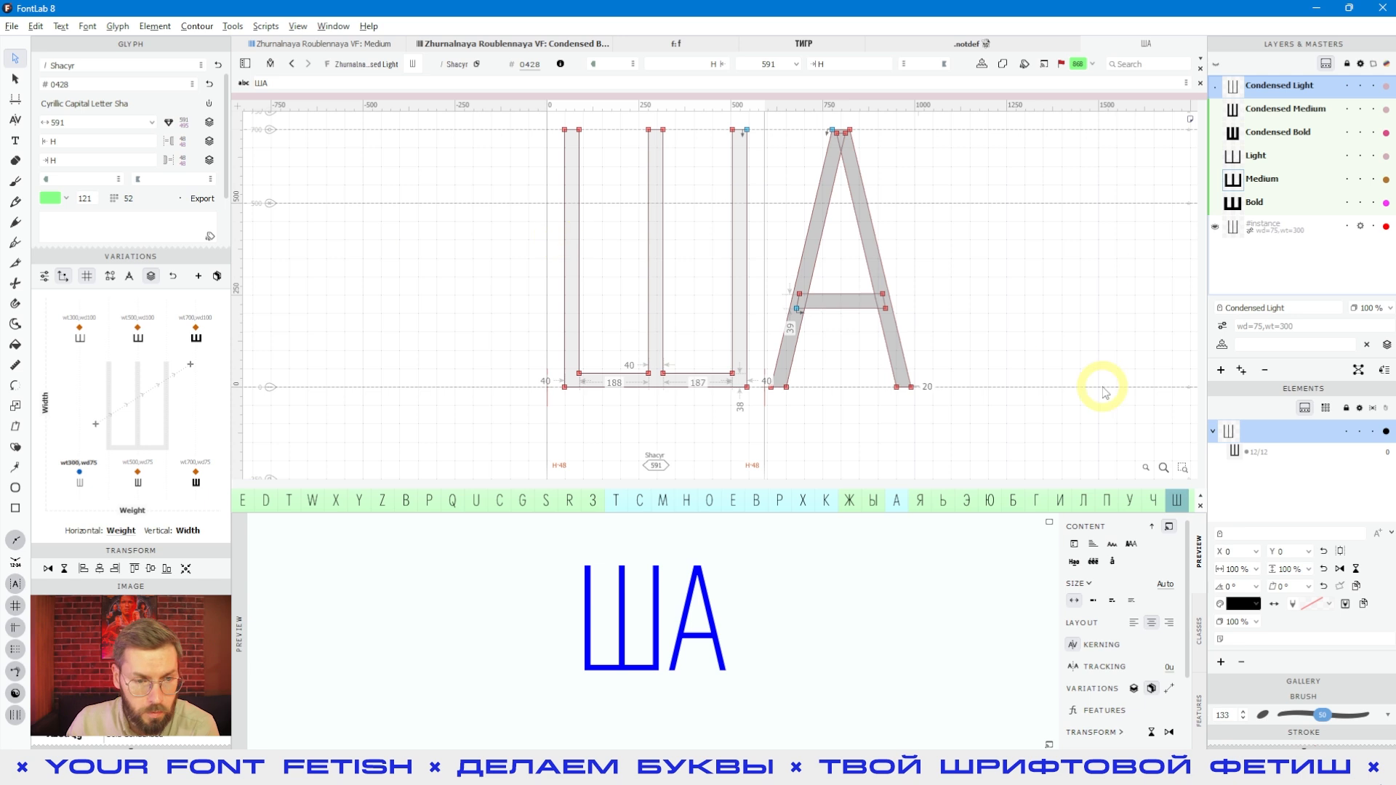
# Move the instance to about Weight 358 and Width 89 and generate it as a separate font
pyautogui.click(217, 277)
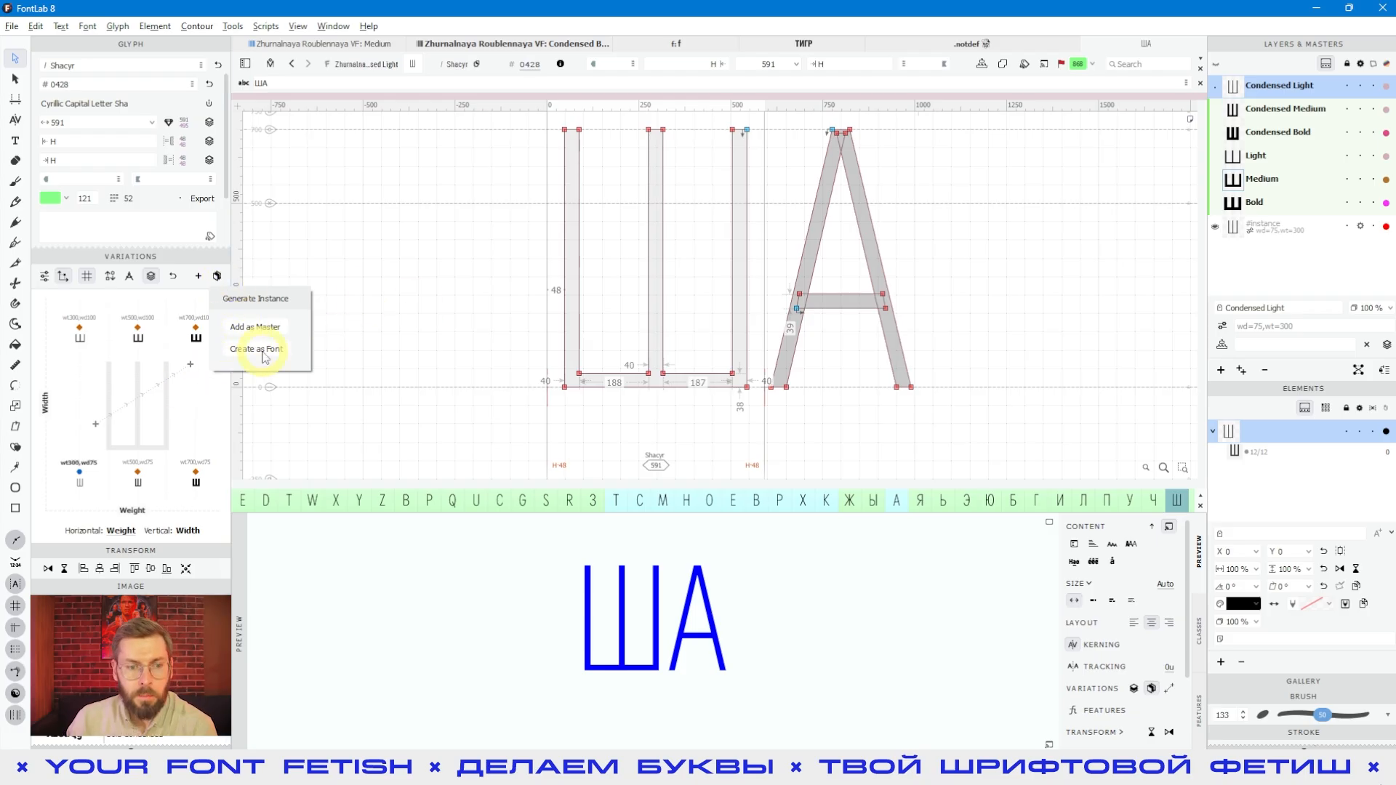
pyautogui.click(442, 383)
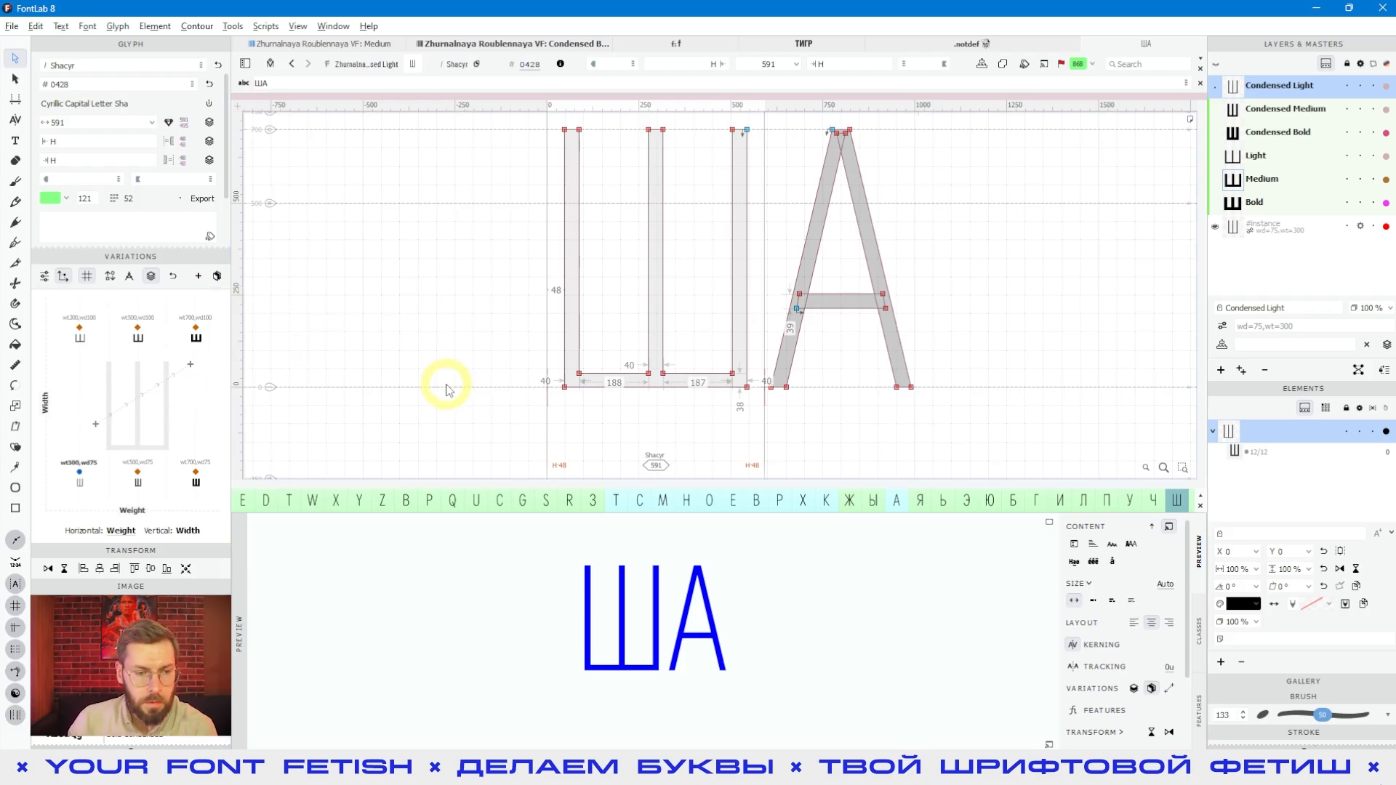
pyautogui.moveTo(141, 427)
pyautogui.mouseDown()
pyautogui.moveTo(140, 380)
pyautogui.moveTo(161, 401)
pyautogui.mouseUp()
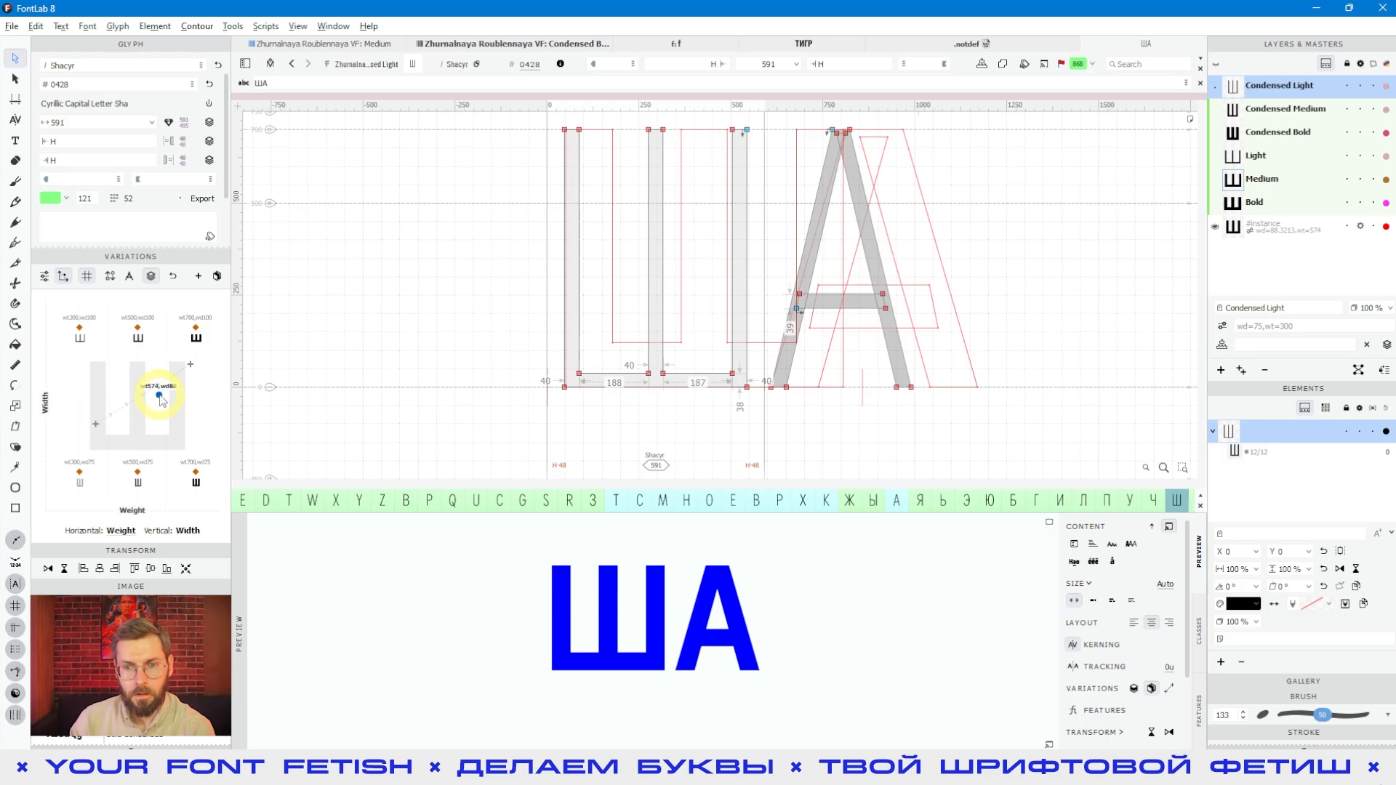
pyautogui.moveTo(135, 412)
pyautogui.mouseDown()
pyautogui.moveTo(199, 421)
pyautogui.moveTo(112, 380)
pyautogui.moveTo(138, 399)
pyautogui.moveTo(99, 396)
pyautogui.mouseUp()
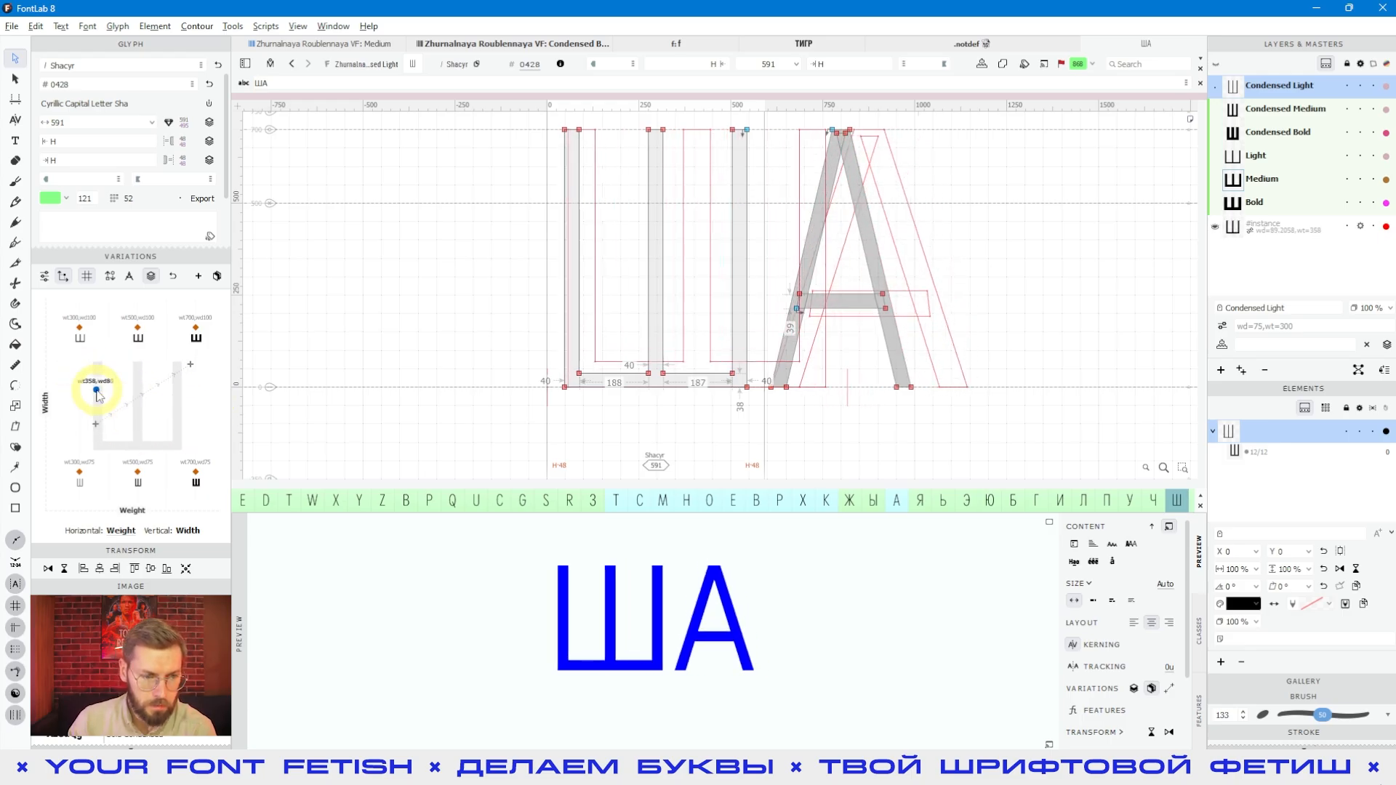
pyautogui.click(217, 275)
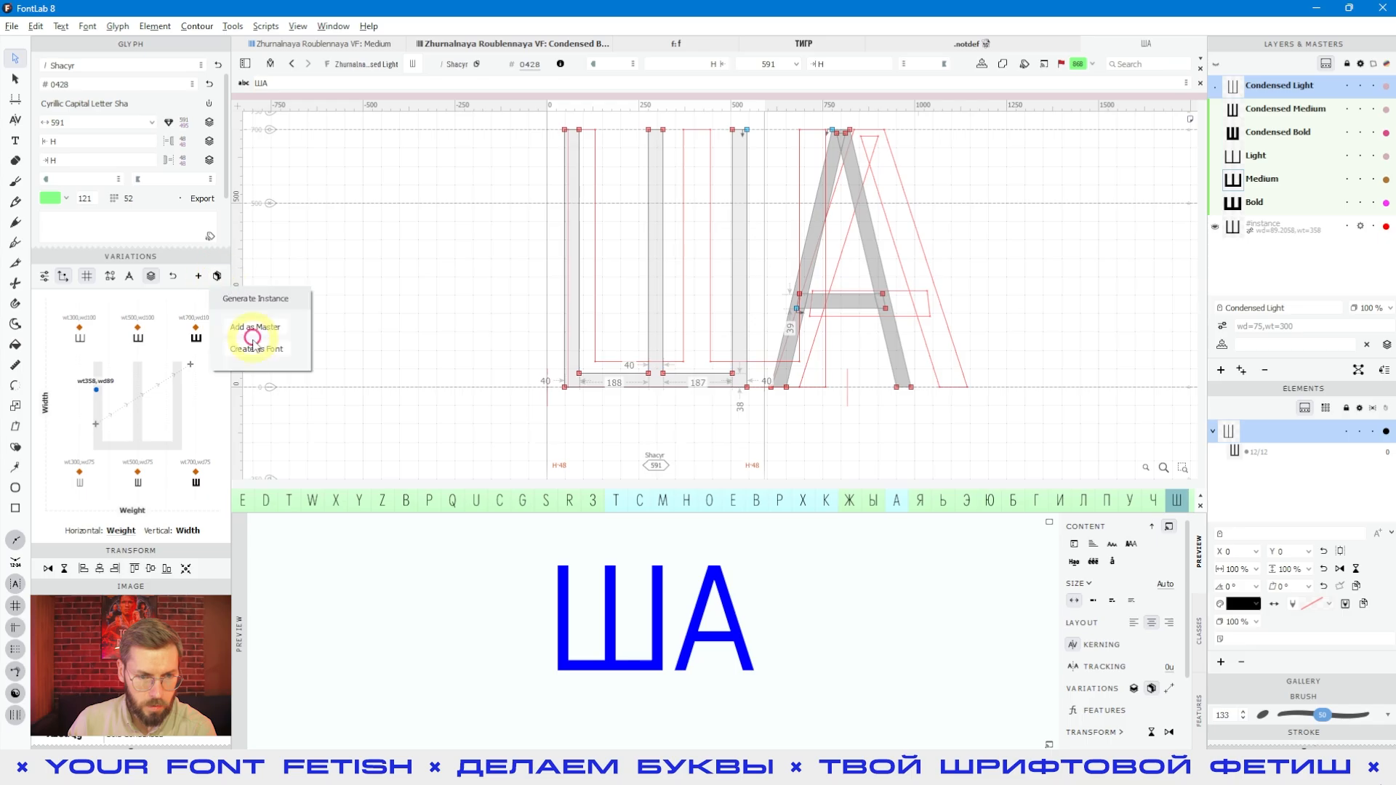
pyautogui.click(252, 354)
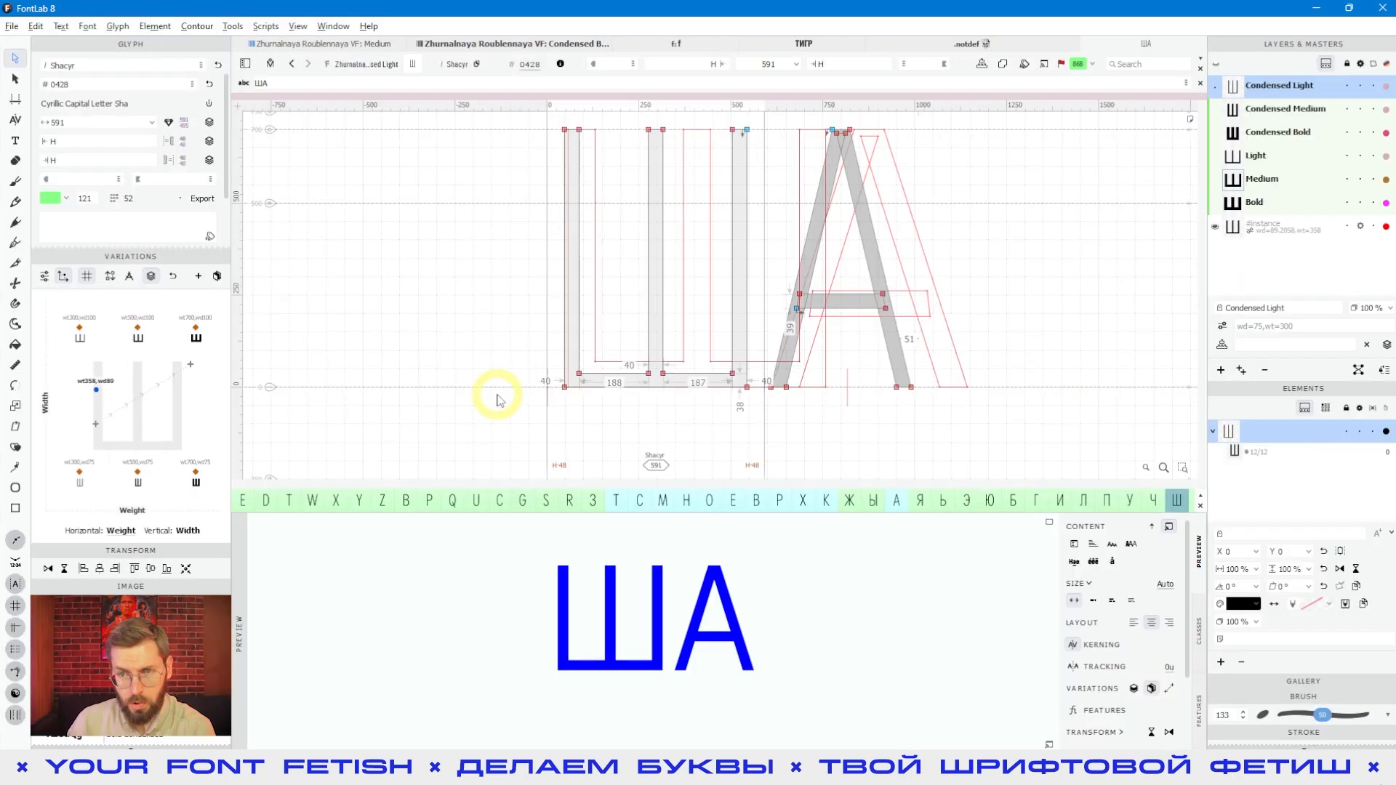
# Examine the generated font's Cyrillic glyphs, including Ф, Щ and Я, and open Ц to inspect its outline
pyautogui.click(722, 273)
pyautogui.click(714, 156)
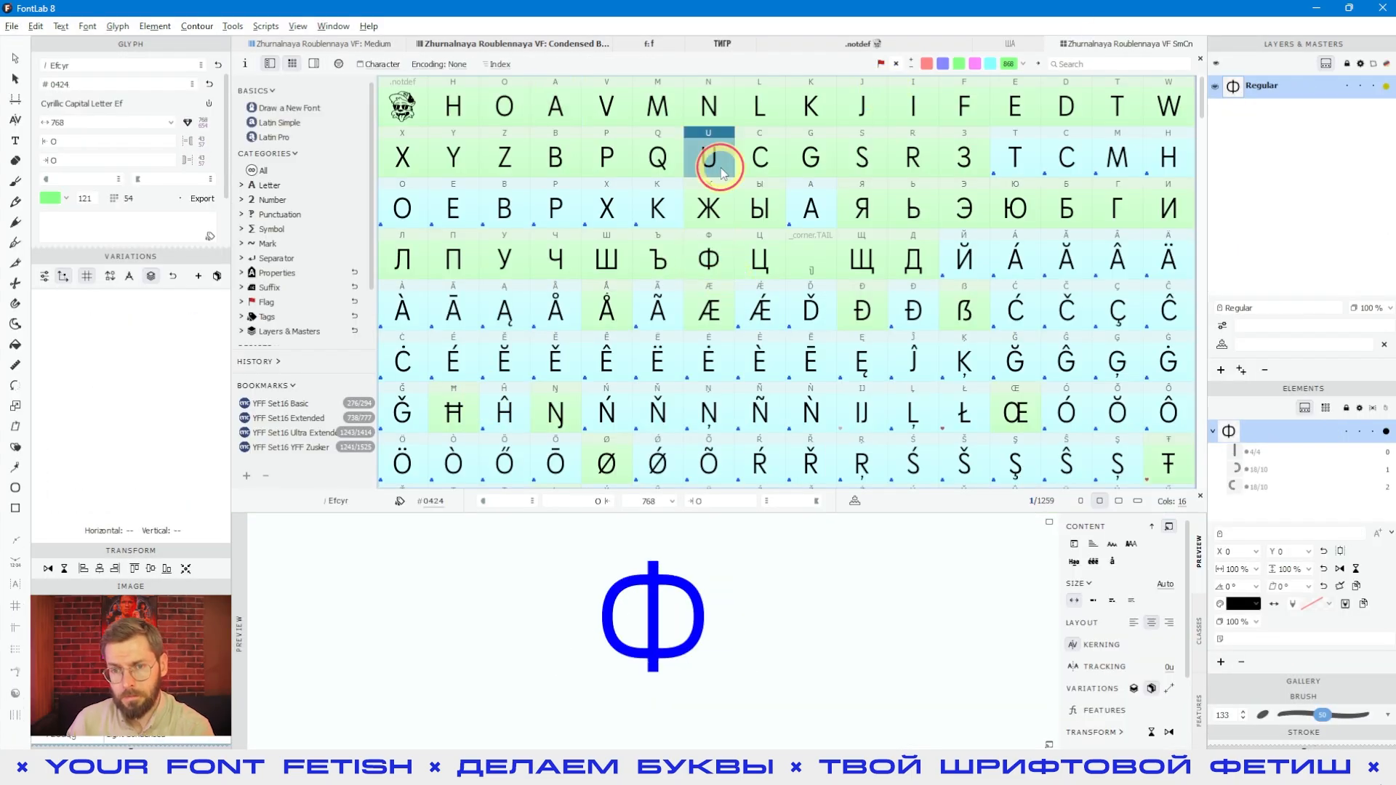
pyautogui.click(709, 208)
pyautogui.click(876, 269)
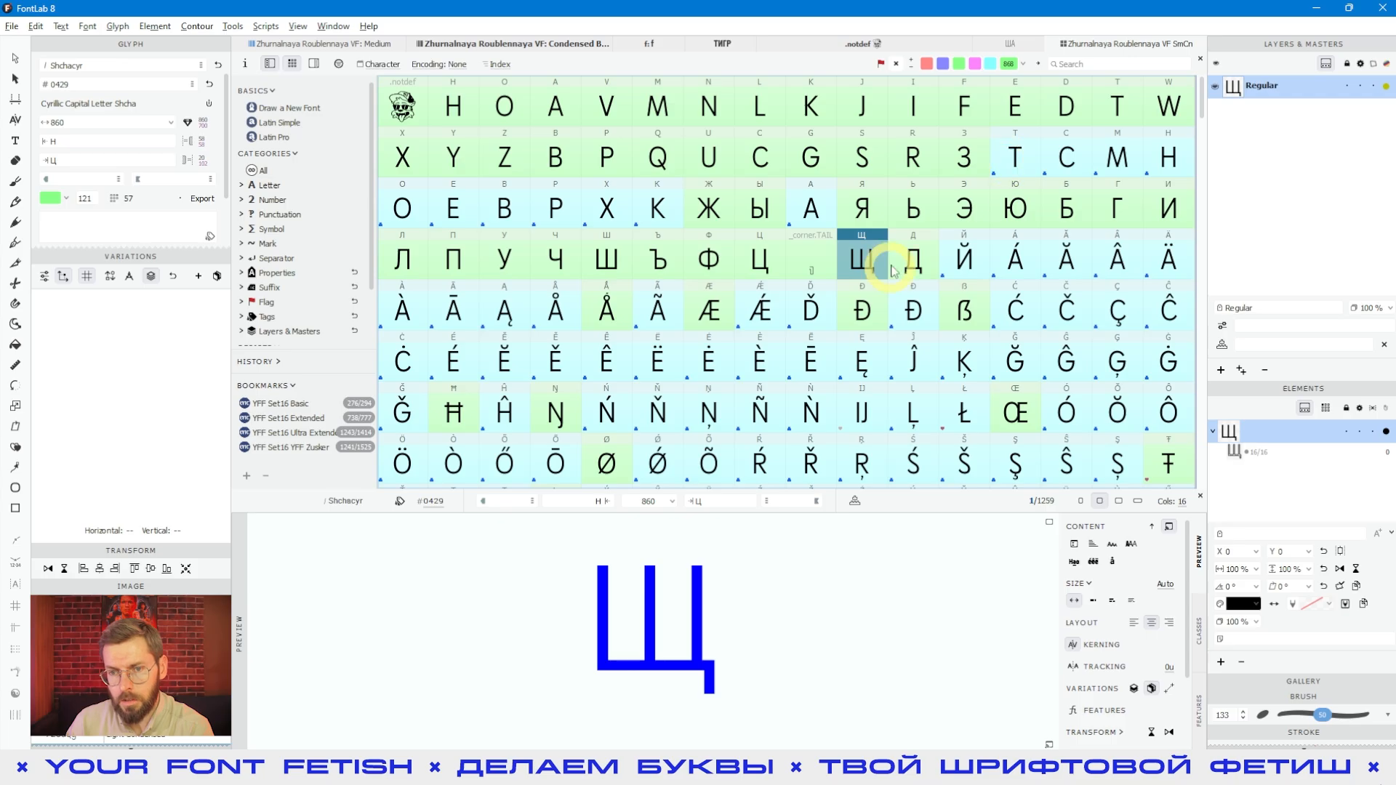
pyautogui.click(895, 271)
pyautogui.click(862, 309)
pyautogui.click(906, 273)
pyautogui.click(871, 209)
pyautogui.click(775, 264)
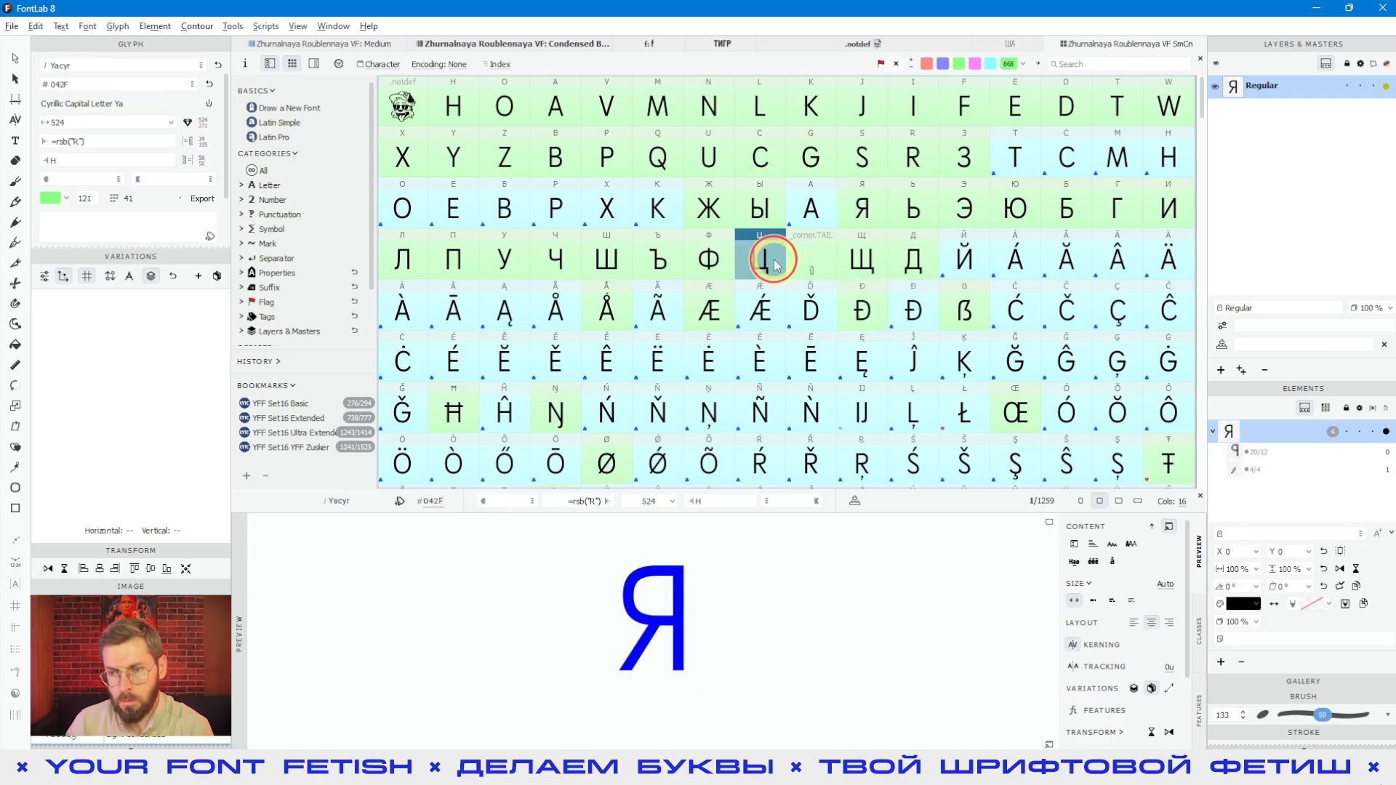
pyautogui.doubleClick(773, 261)
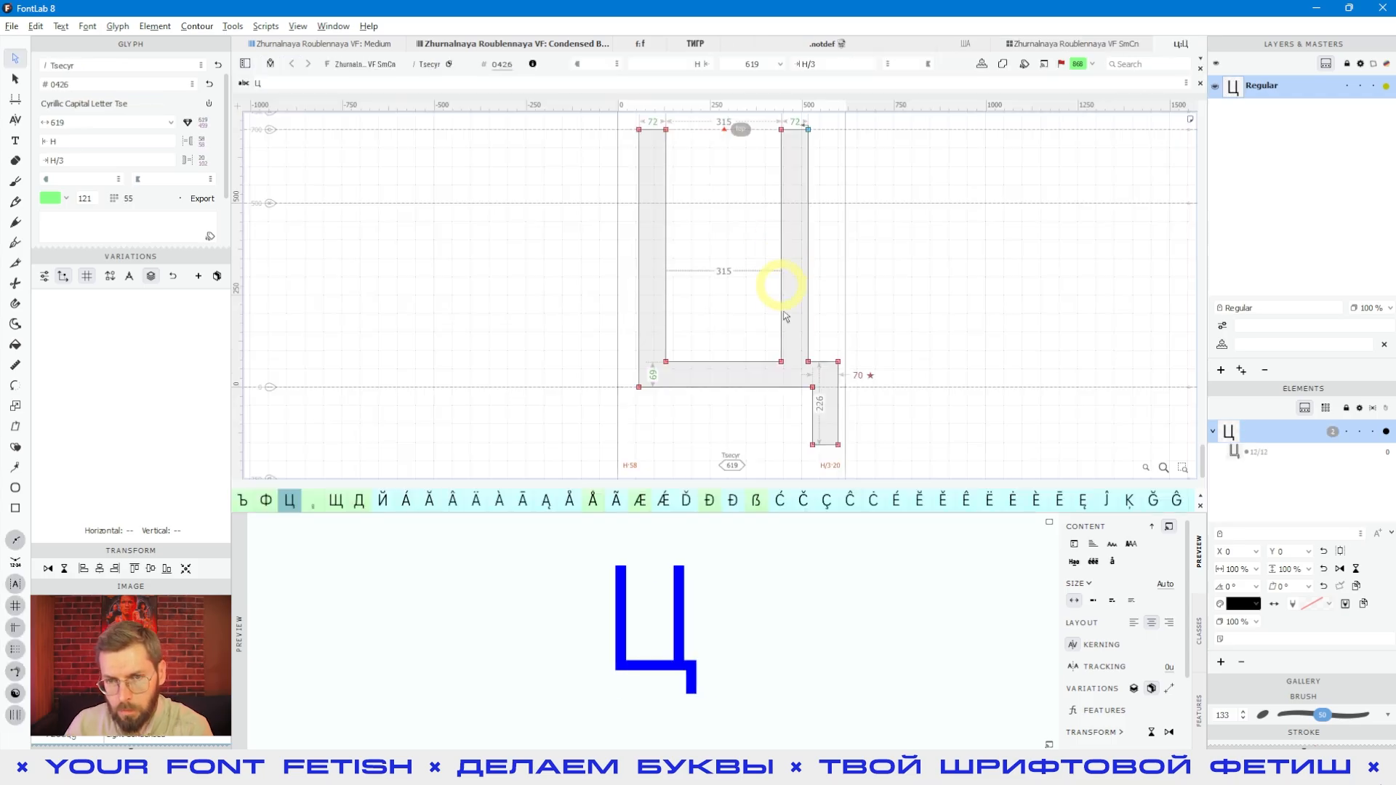
# Return to the generated font's glyph overview and examine Q and accented capitals such as Ẁ, Ü and Ŗ
pyautogui.click(1073, 43)
pyautogui.click(690, 191)
pyautogui.click(675, 162)
pyautogui.scroll(-4, 727, 291)
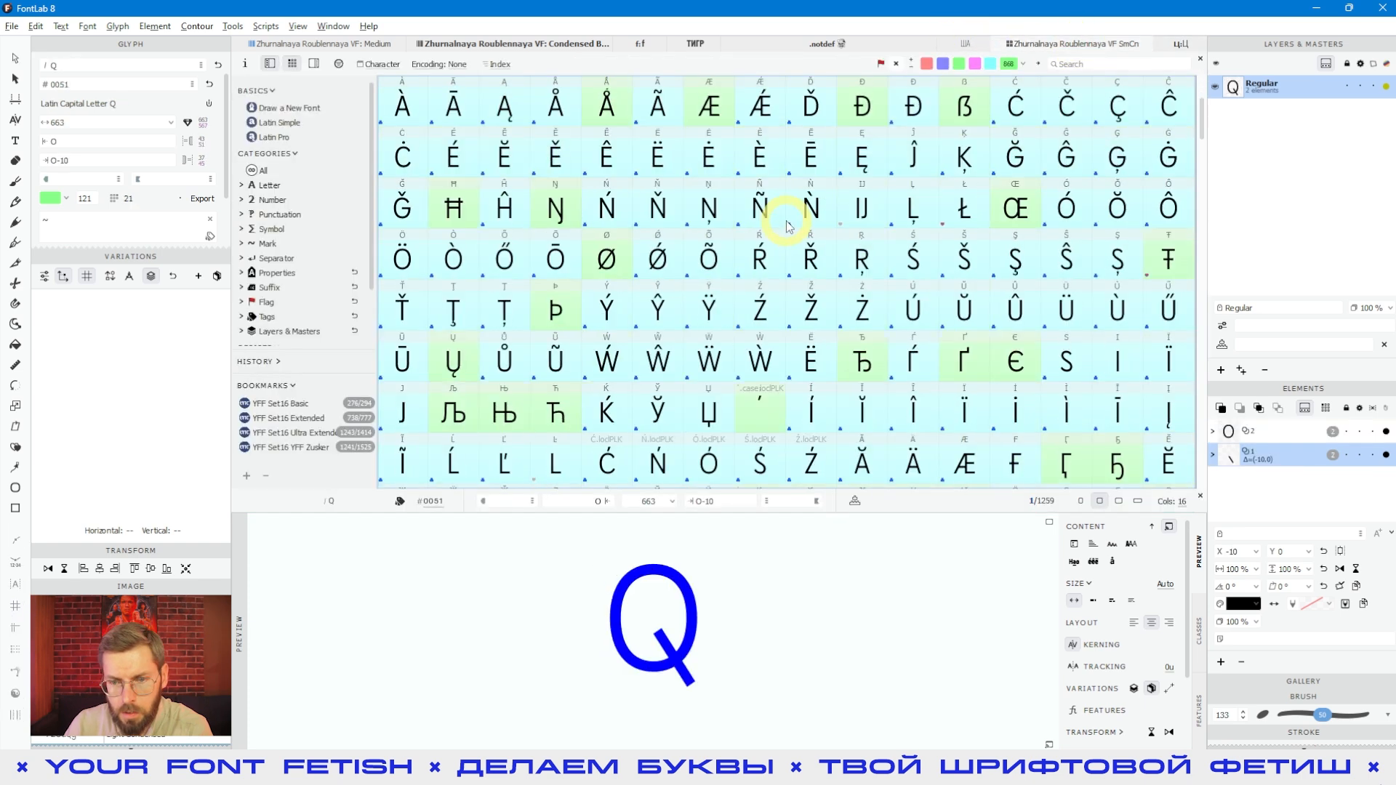
pyautogui.click(758, 363)
pyautogui.click(811, 363)
pyautogui.click(756, 373)
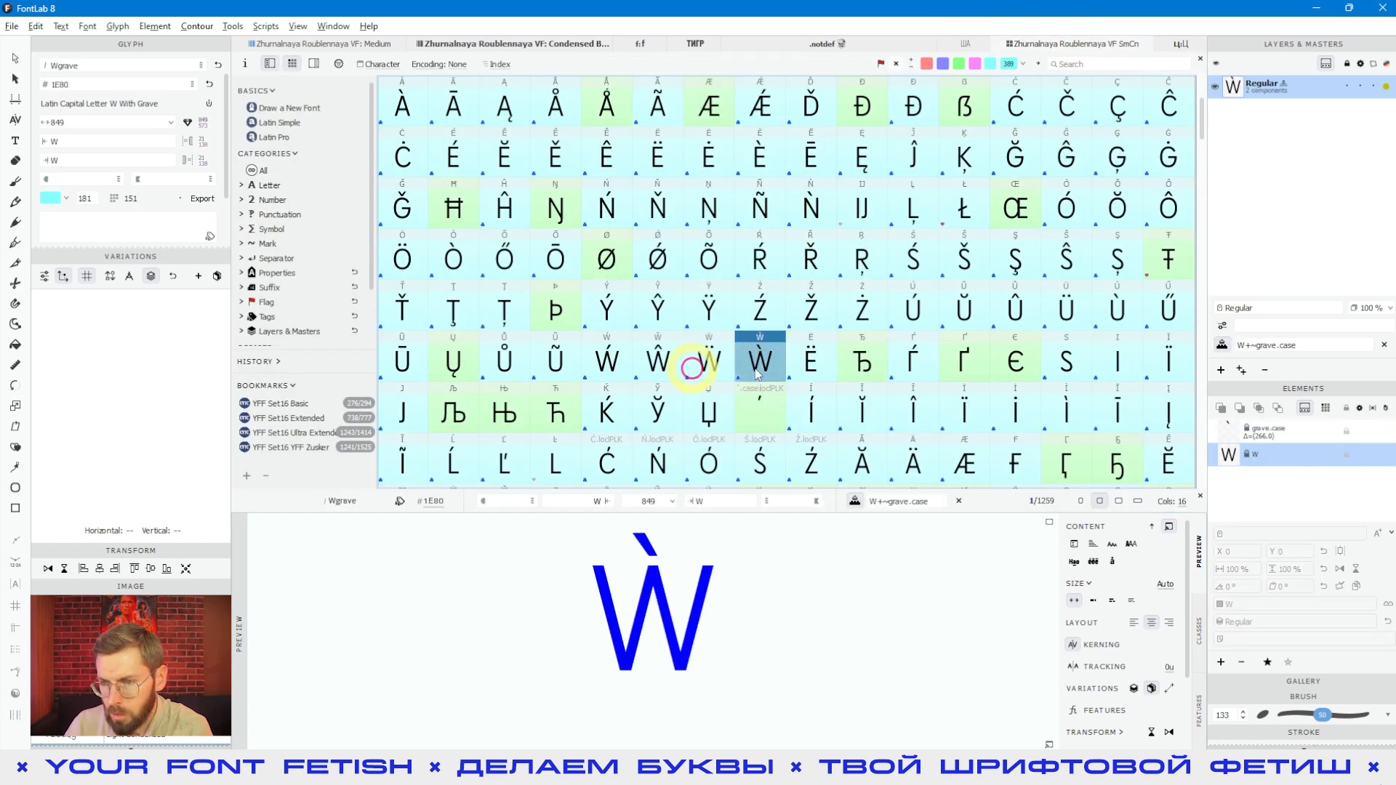
pyautogui.moveTo(1306, 344); pyautogui.dragTo(1101, 330)
pyautogui.click(1063, 305)
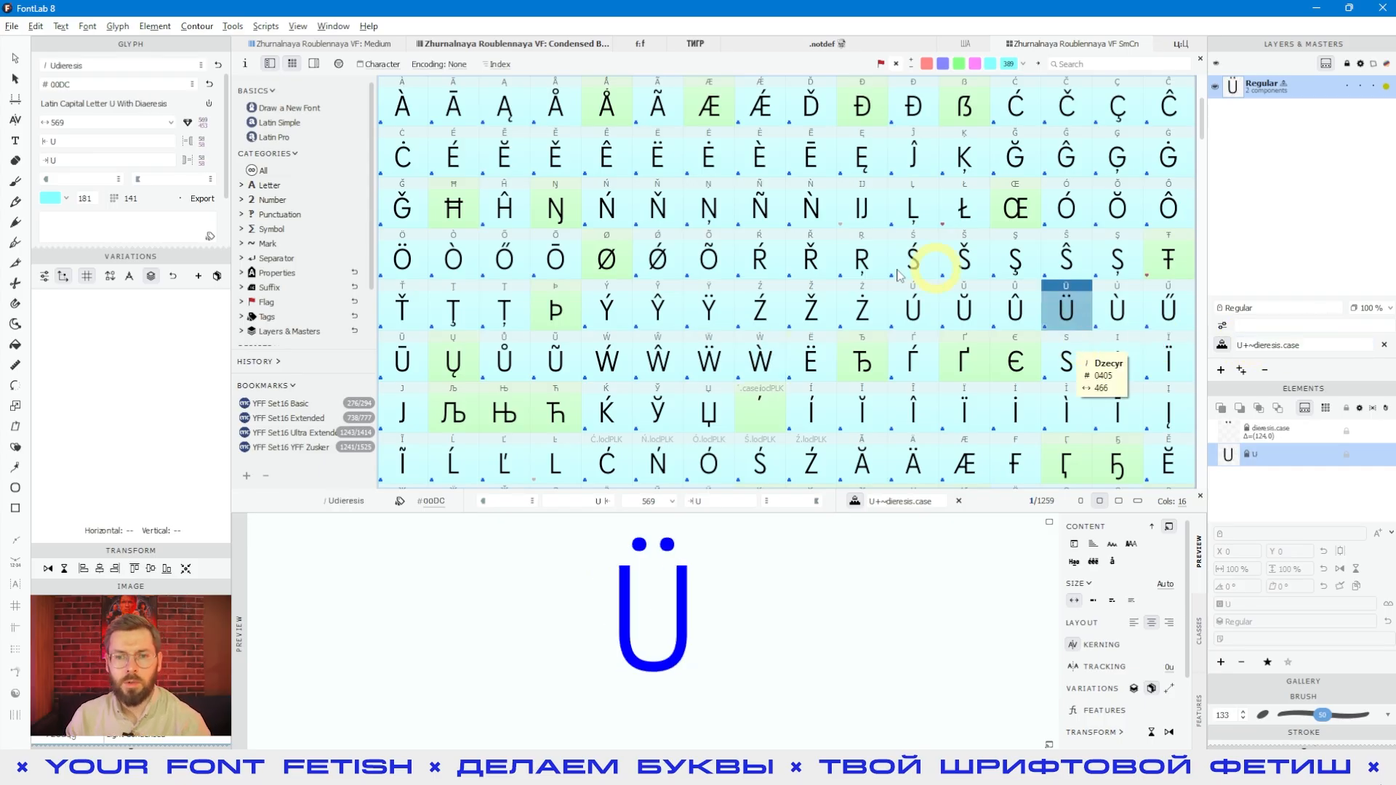
pyautogui.click(848, 274)
# Review the generated font's naming, instances, masters and axes in Font Info, and close it without changes
pyautogui.hotkey('ctrl', 'alt', 'i')
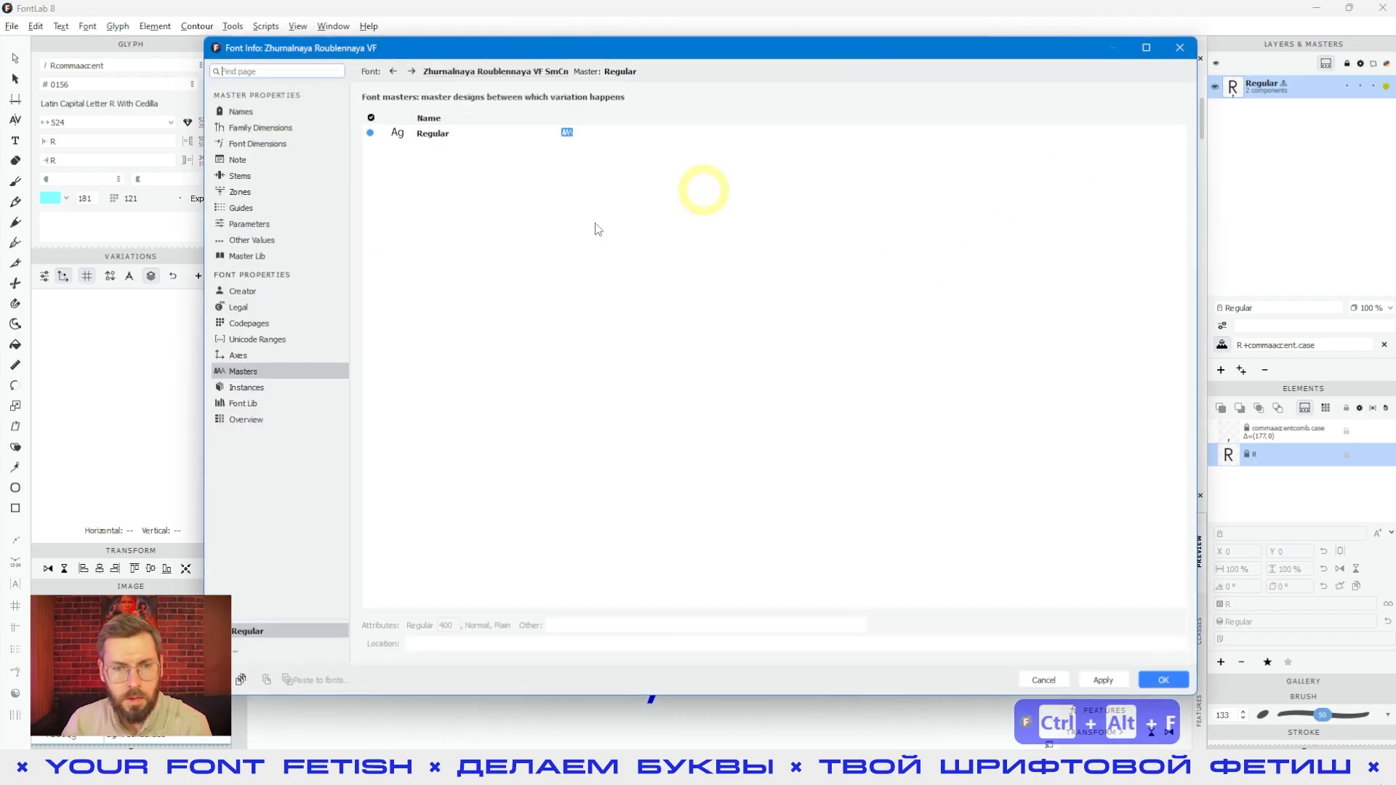
pyautogui.click(277, 113)
pyautogui.doubleClick(496, 159)
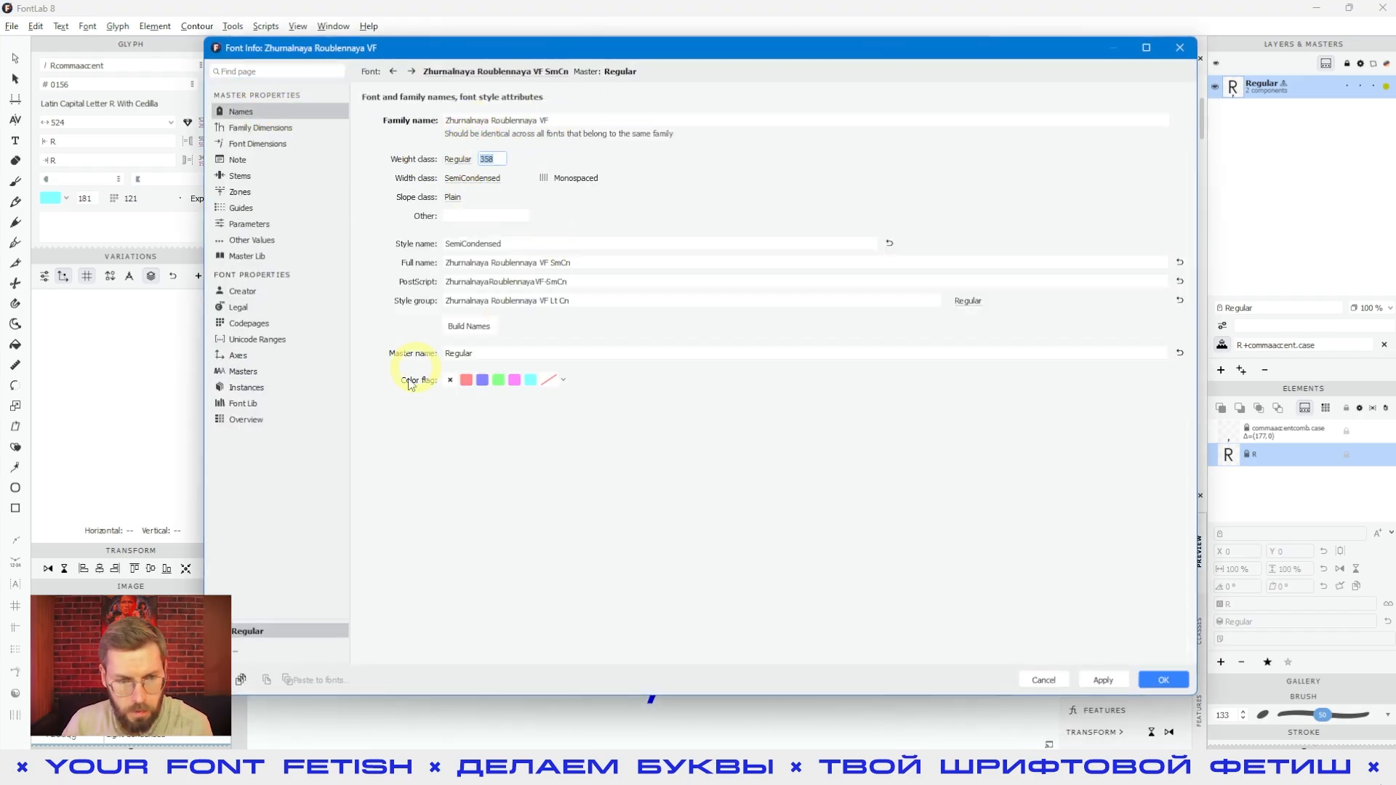
pyautogui.click(247, 387)
pyautogui.click(244, 371)
pyautogui.click(240, 356)
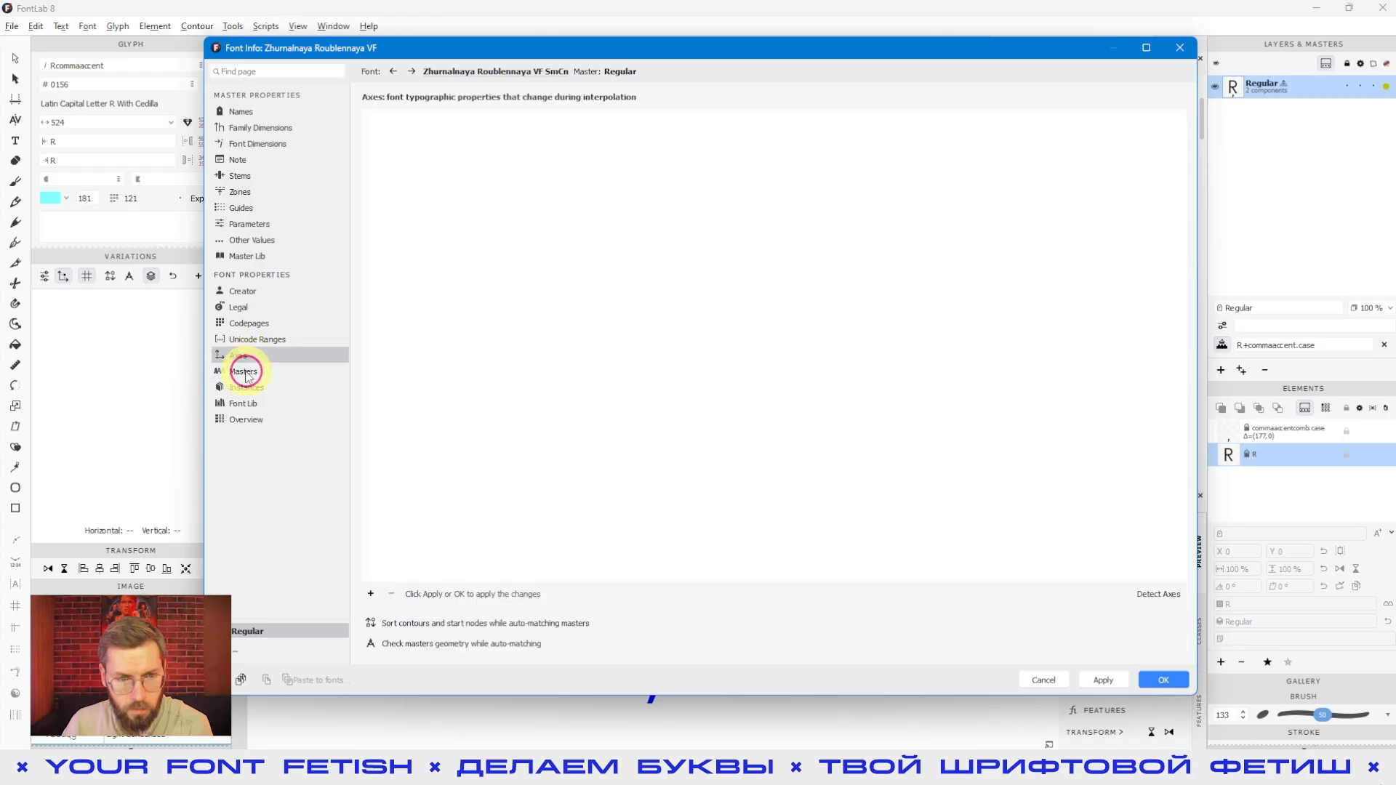
pyautogui.press('Down')
pyautogui.press('Down')
pyautogui.click(1046, 679)
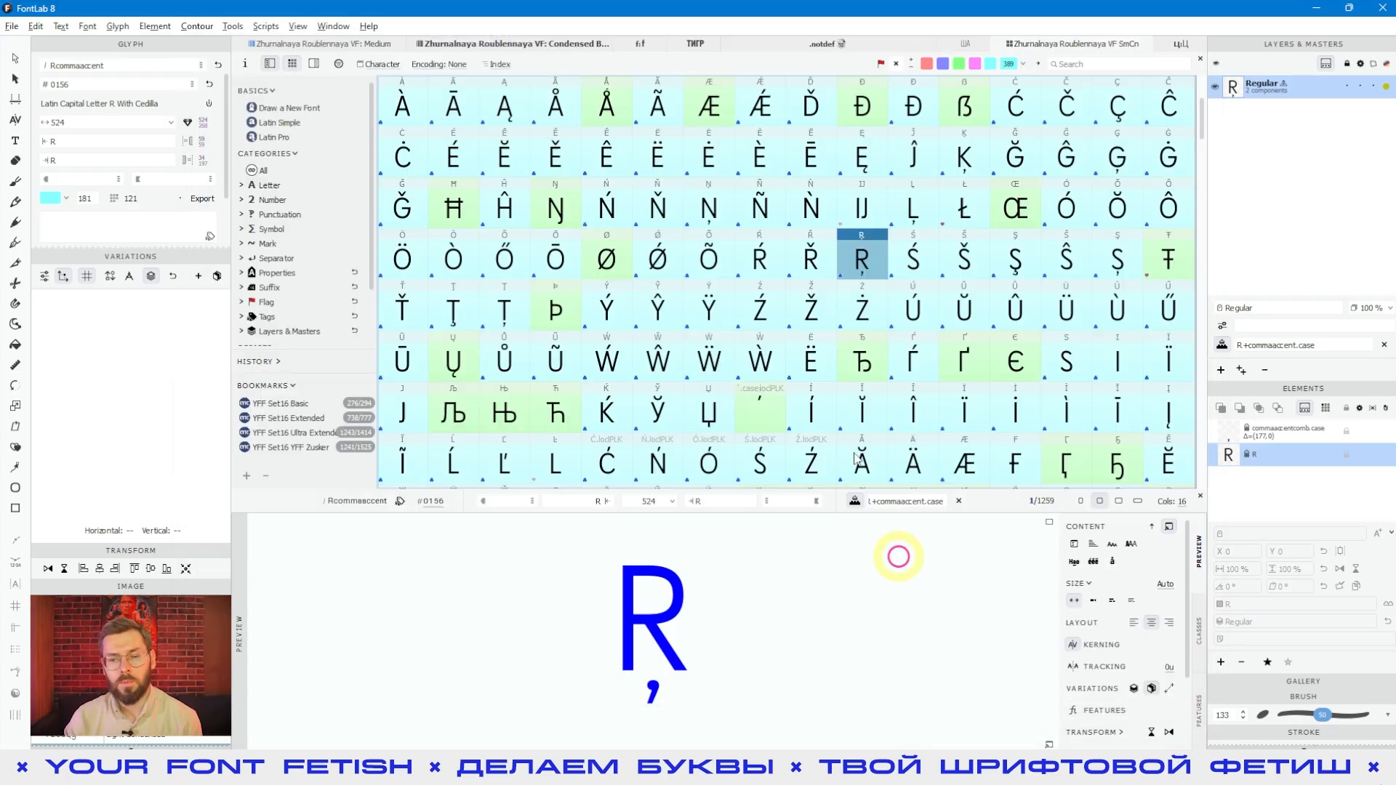
# Go back to the original variable font and preview Sha's instance at Weight 500 and Width about 77
pyautogui.click(800, 316)
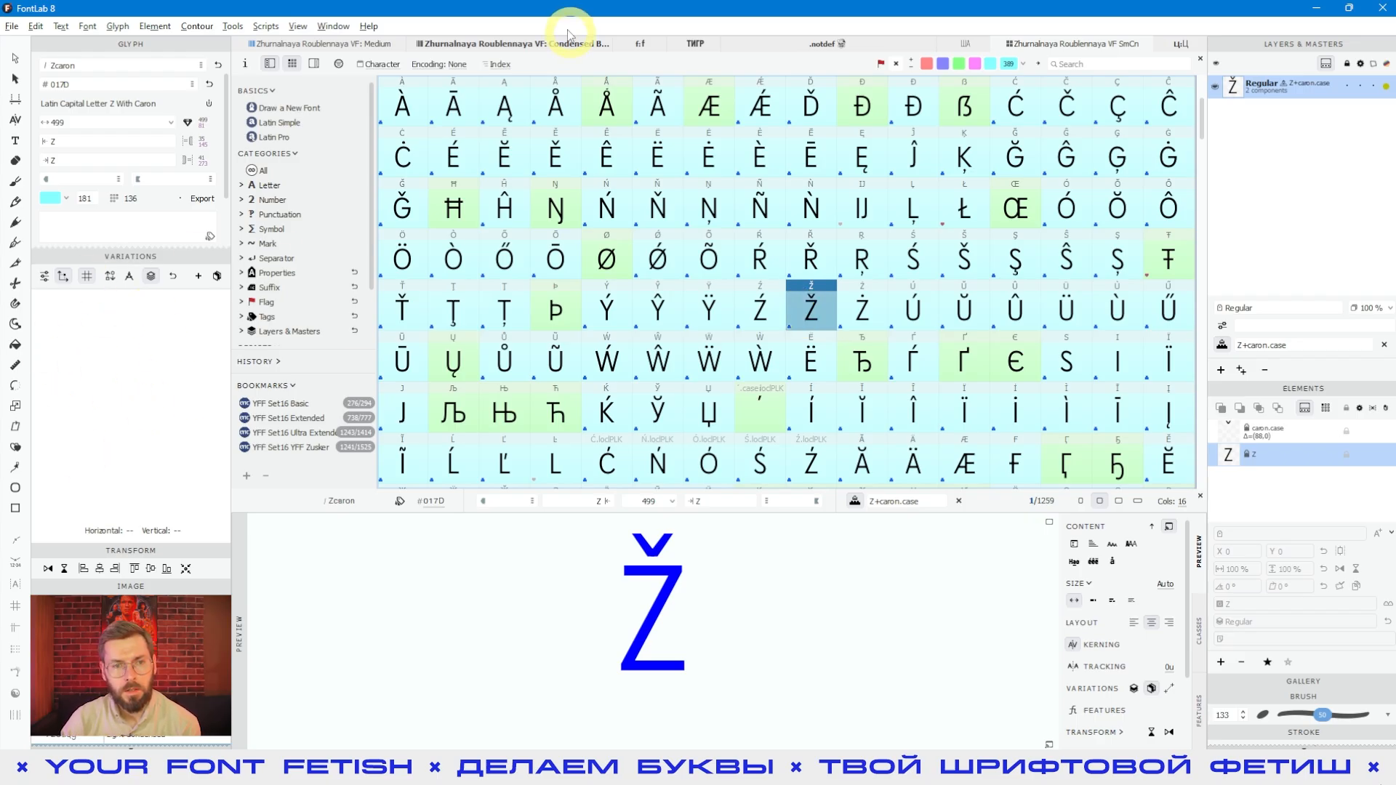
pyautogui.click(325, 43)
pyautogui.click(202, 292)
pyautogui.moveTo(204, 296); pyautogui.dragTo(137, 461)
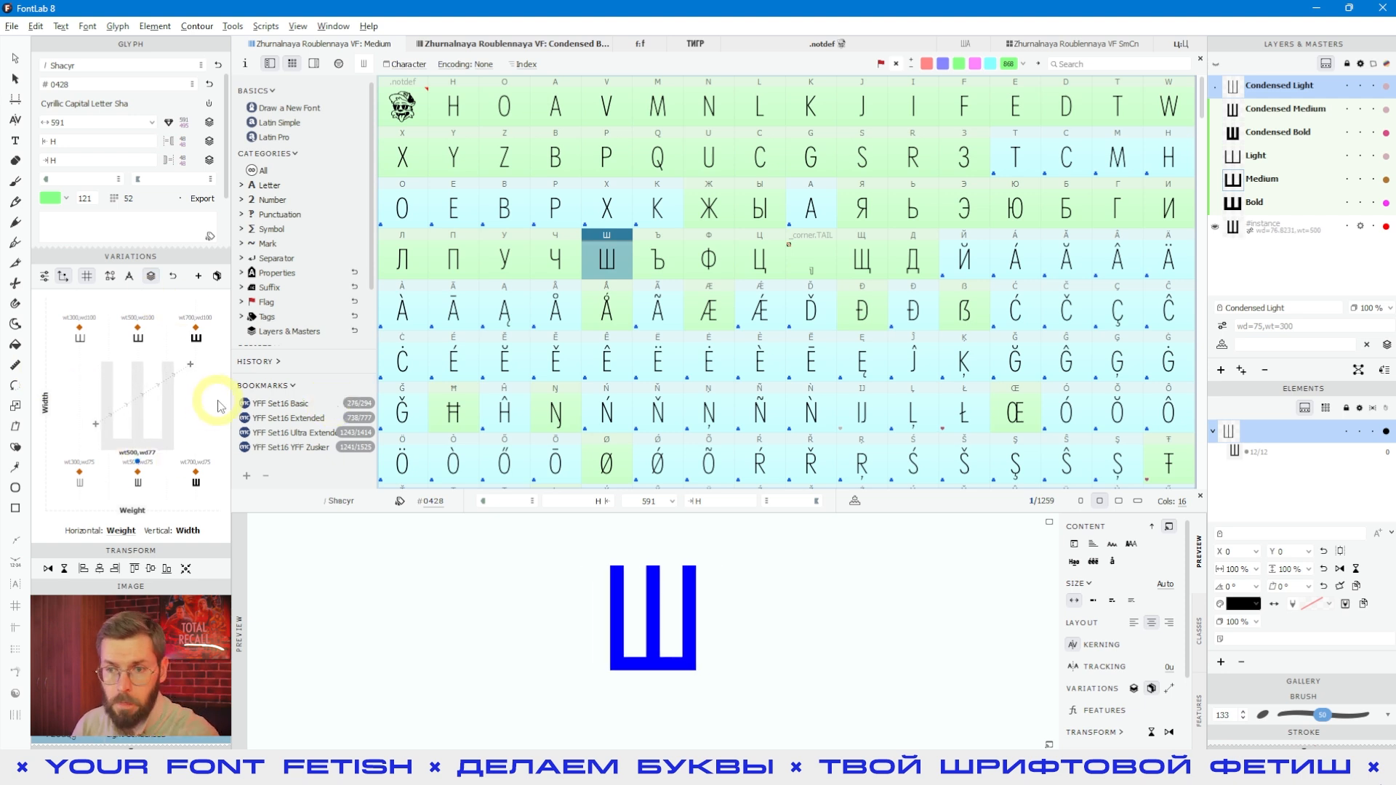
pyautogui.click(654, 311)
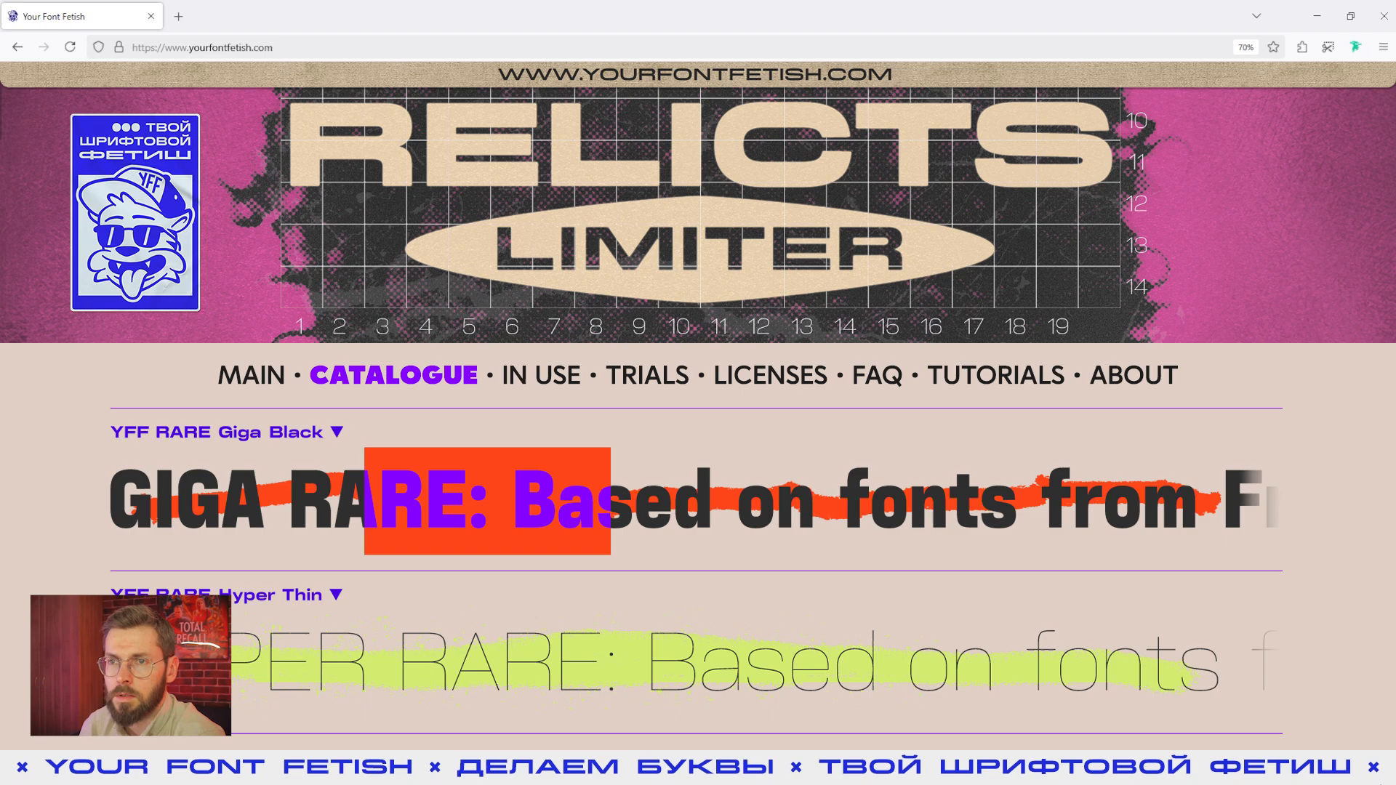
# Switch to Telegram and look through the posts of the Your Font Fetish channel
pyautogui.hotkey('alt', 'Tab')
pyautogui.scroll(-10, 916, 312)
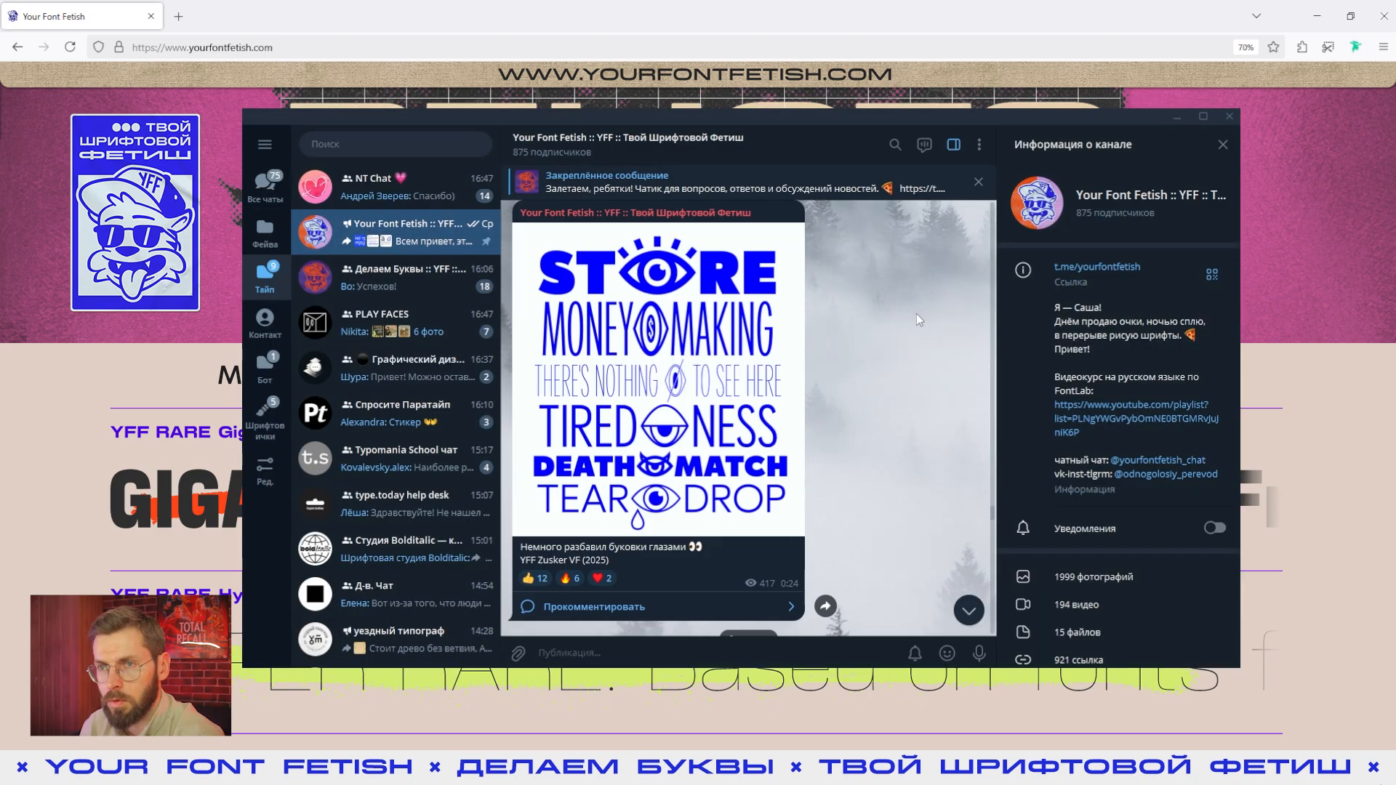
pyautogui.scroll(-12, 915, 312)
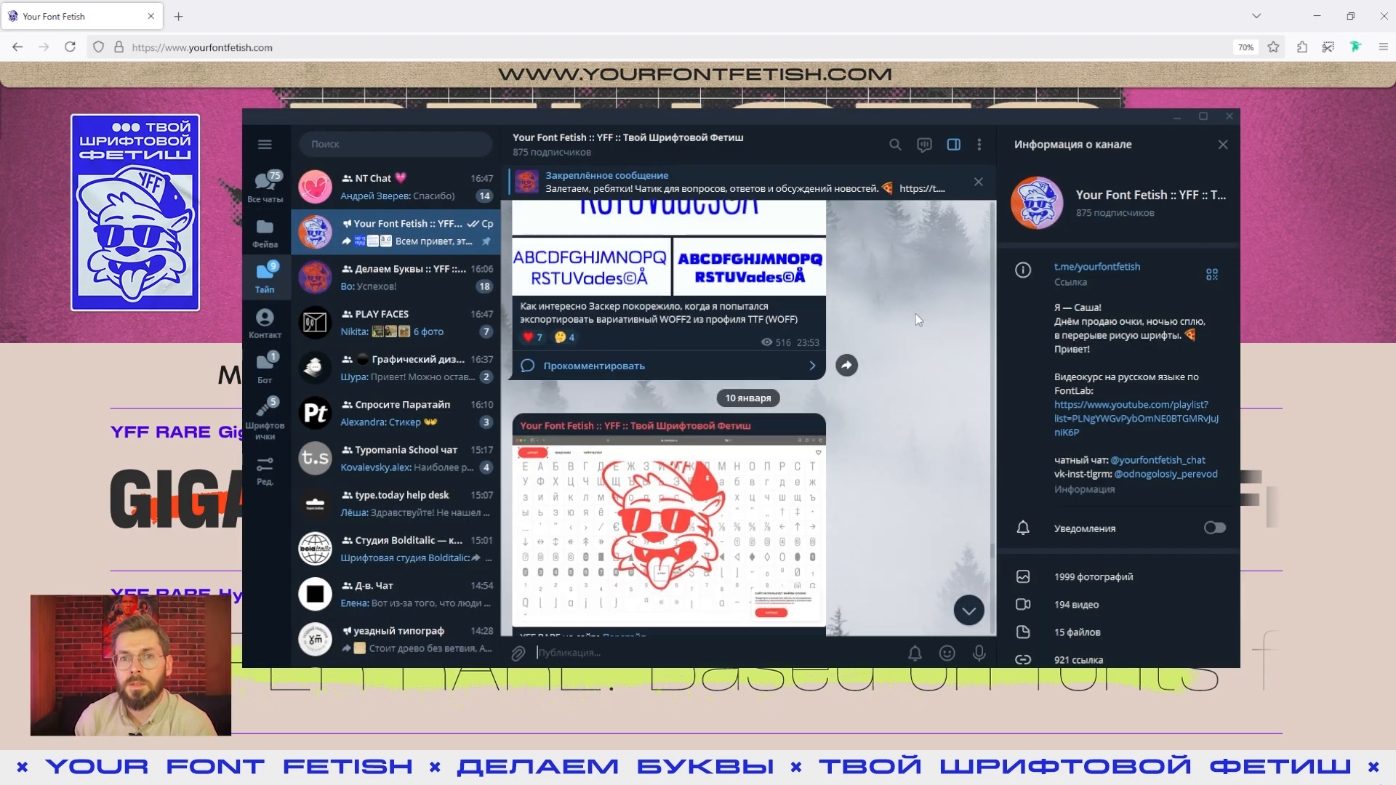
# Look through the YFF FontLab community group's messages in Telegram and switch back to FontLab
pyautogui.click(442, 290)
pyautogui.scroll(-6, 836, 312)
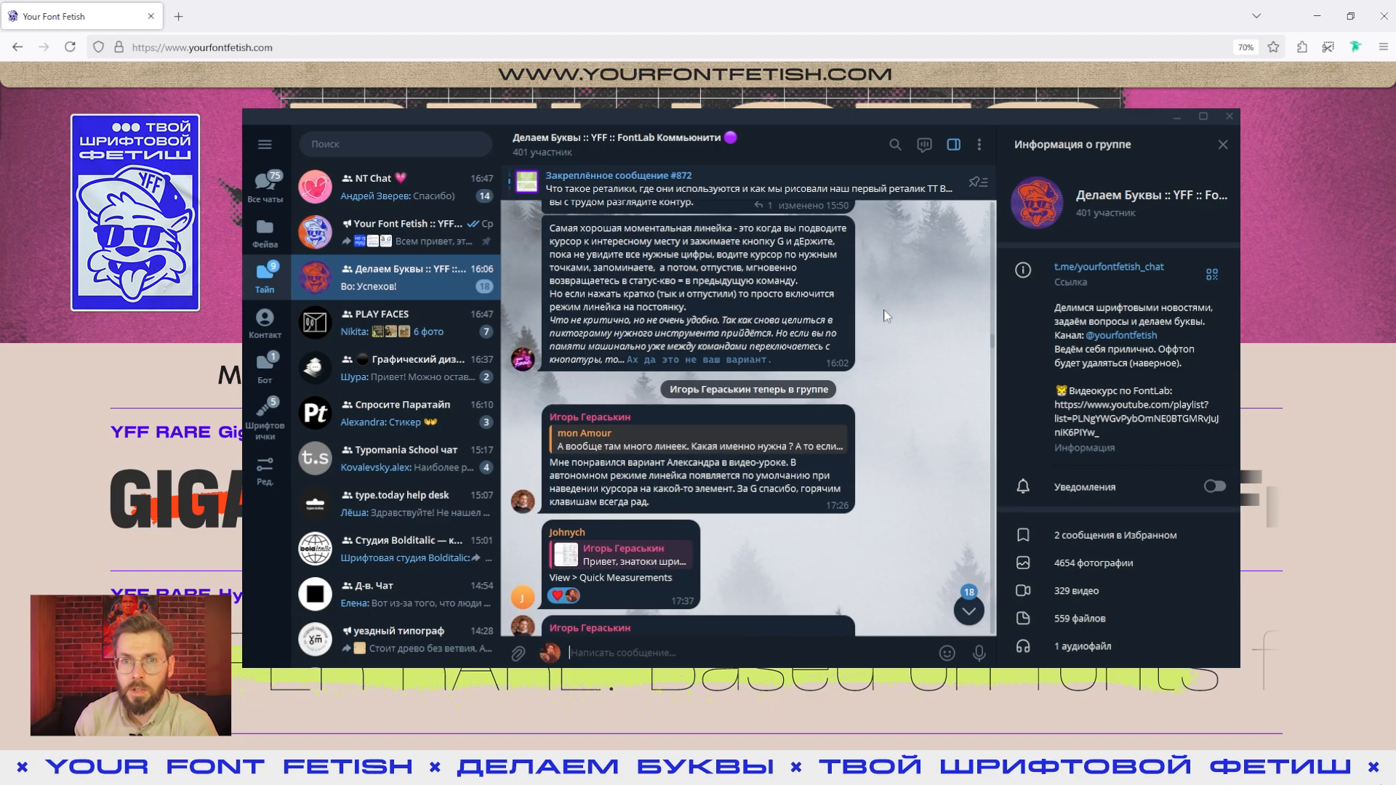
pyautogui.scroll(-5, 884, 314)
pyautogui.hotkey('alt', 'Tab')
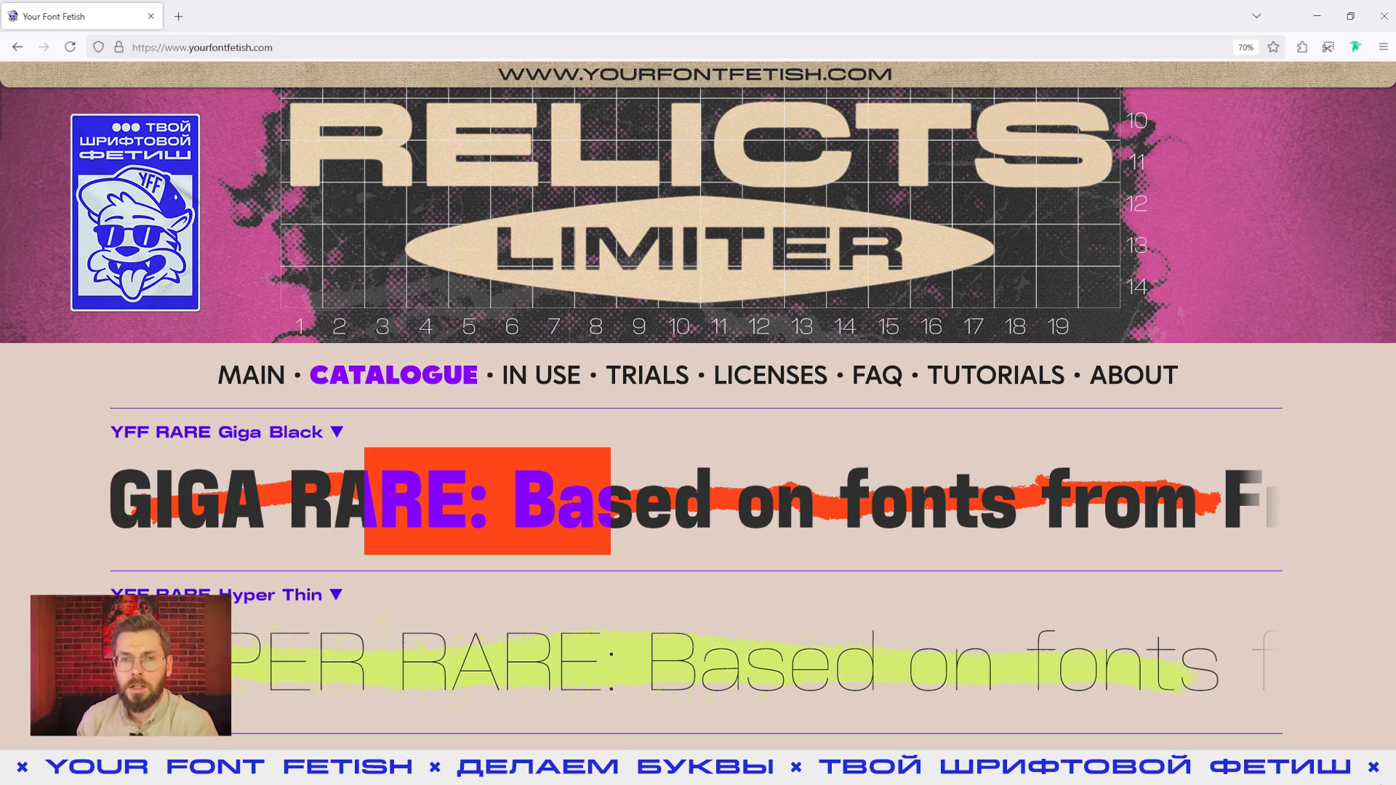
pyautogui.hotkey('alt', 'Tab')
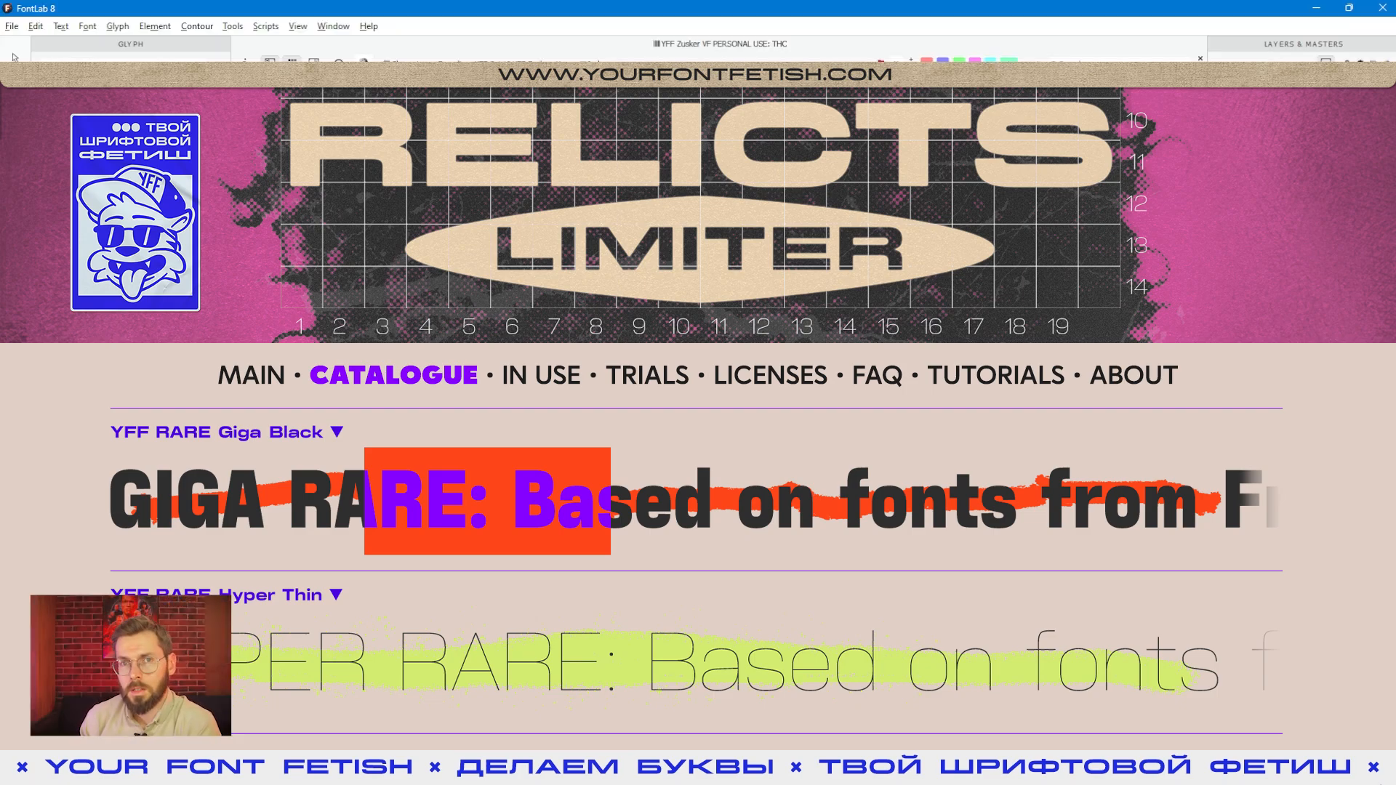